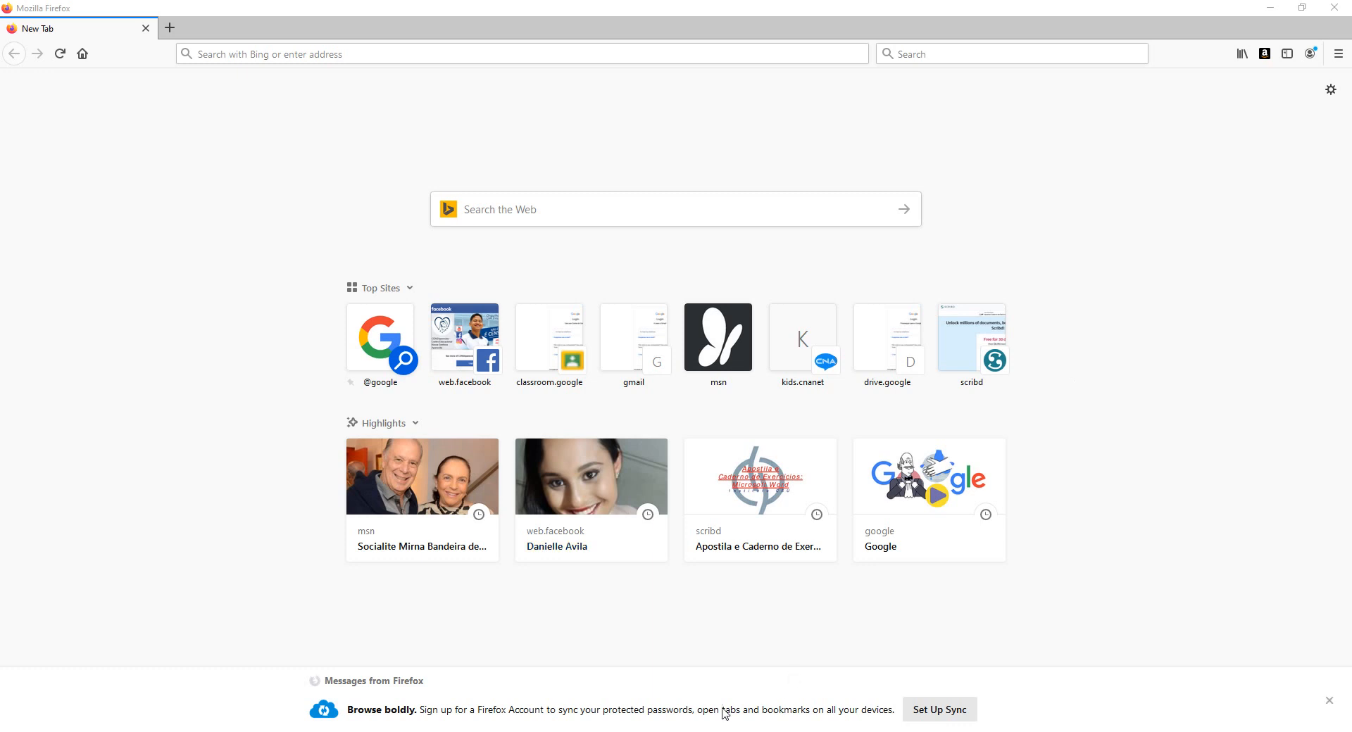
# Switch to Edge and load classroom.google.com from the address-bar suggestion.
pyautogui.moveTo(466, 731)
pyautogui.click(451, 731)
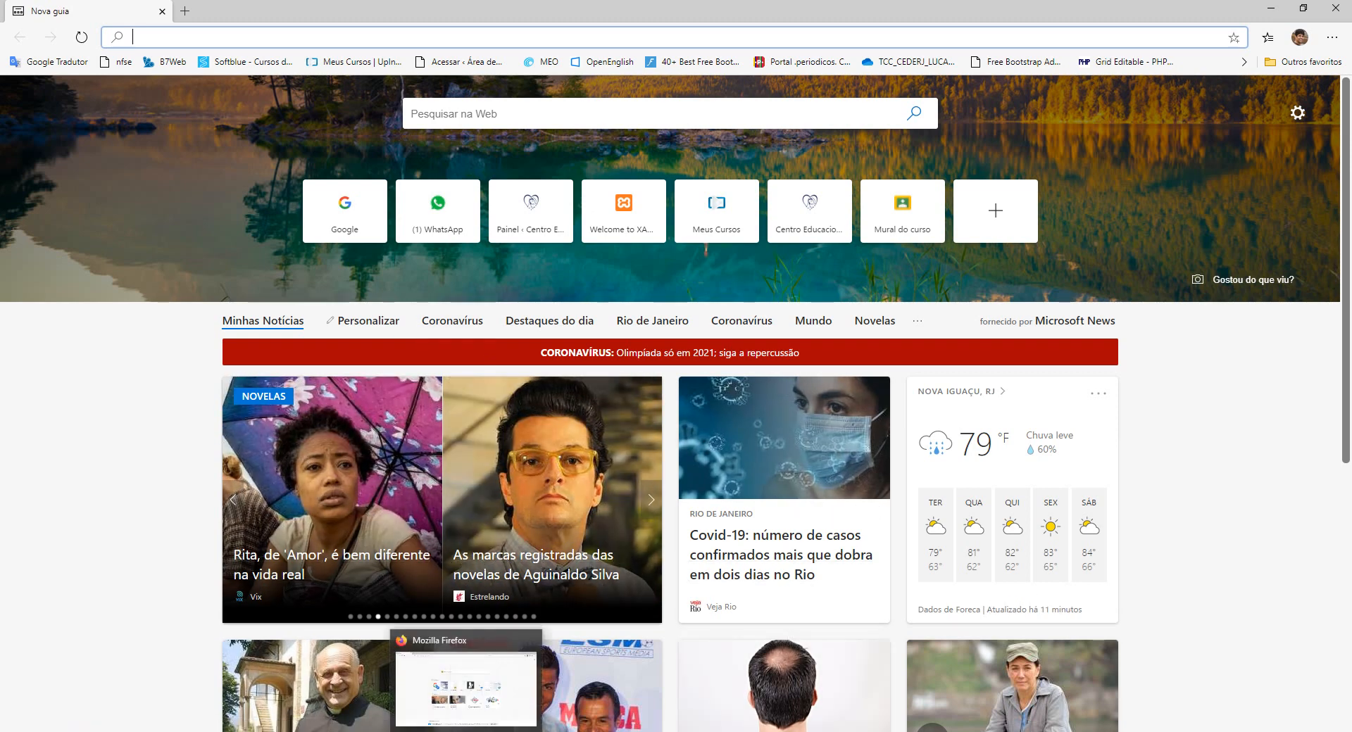
pyautogui.click(468, 731)
pyautogui.hotkey('alt', 'Tab')
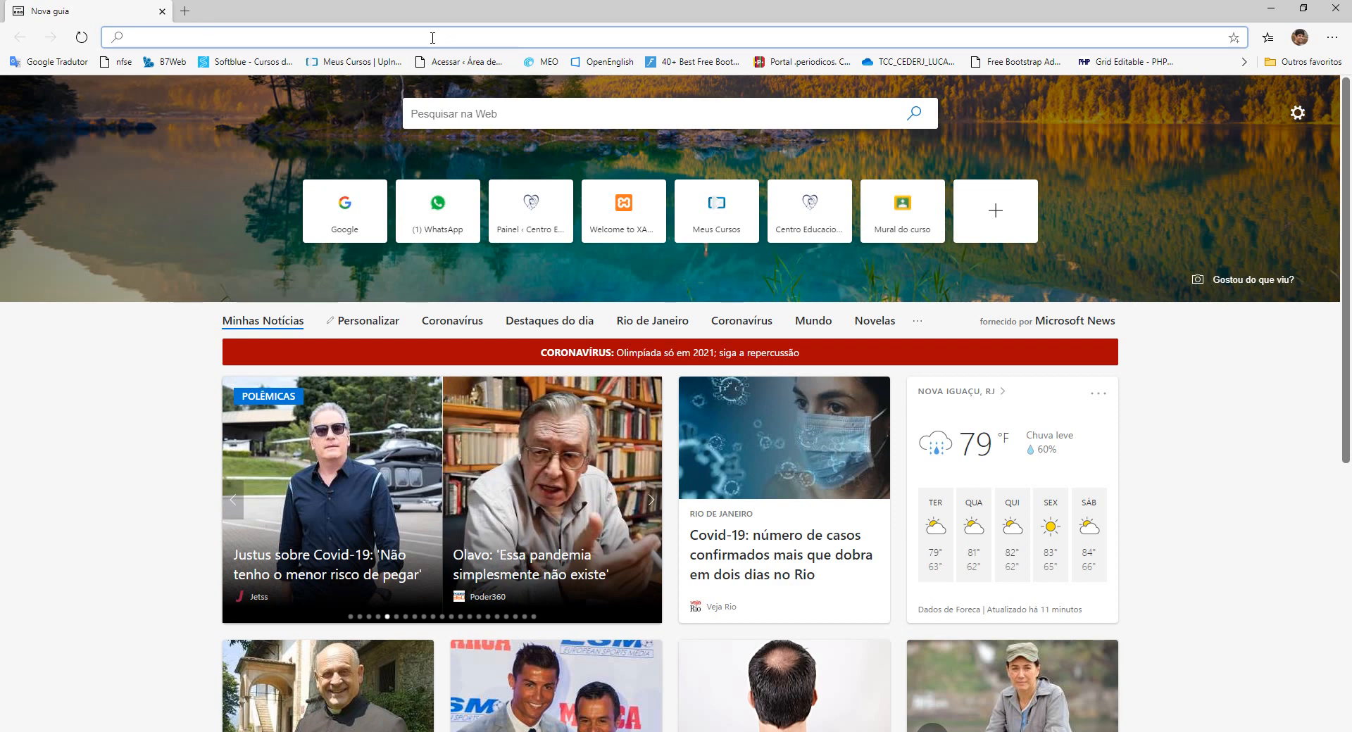
pyautogui.write('classroom.google.com')
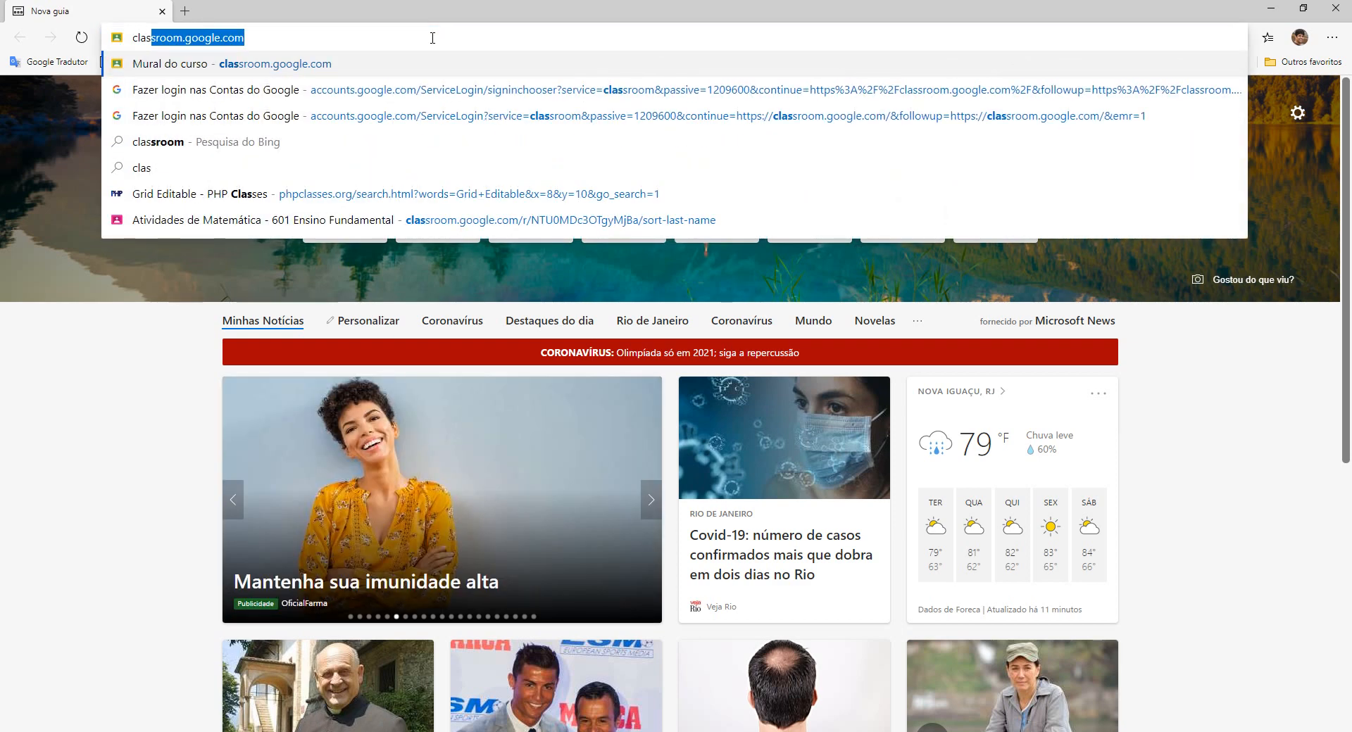
pyautogui.click(289, 31)
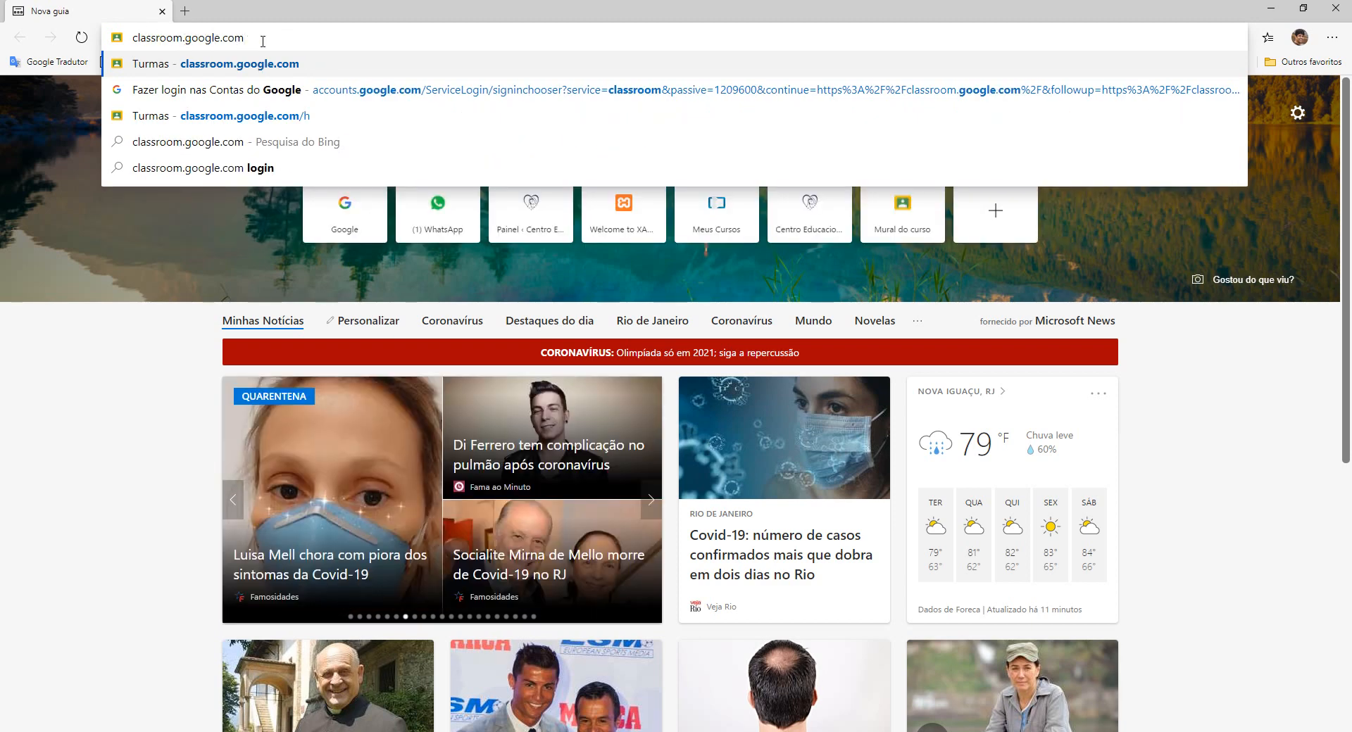
pyautogui.press('Return')
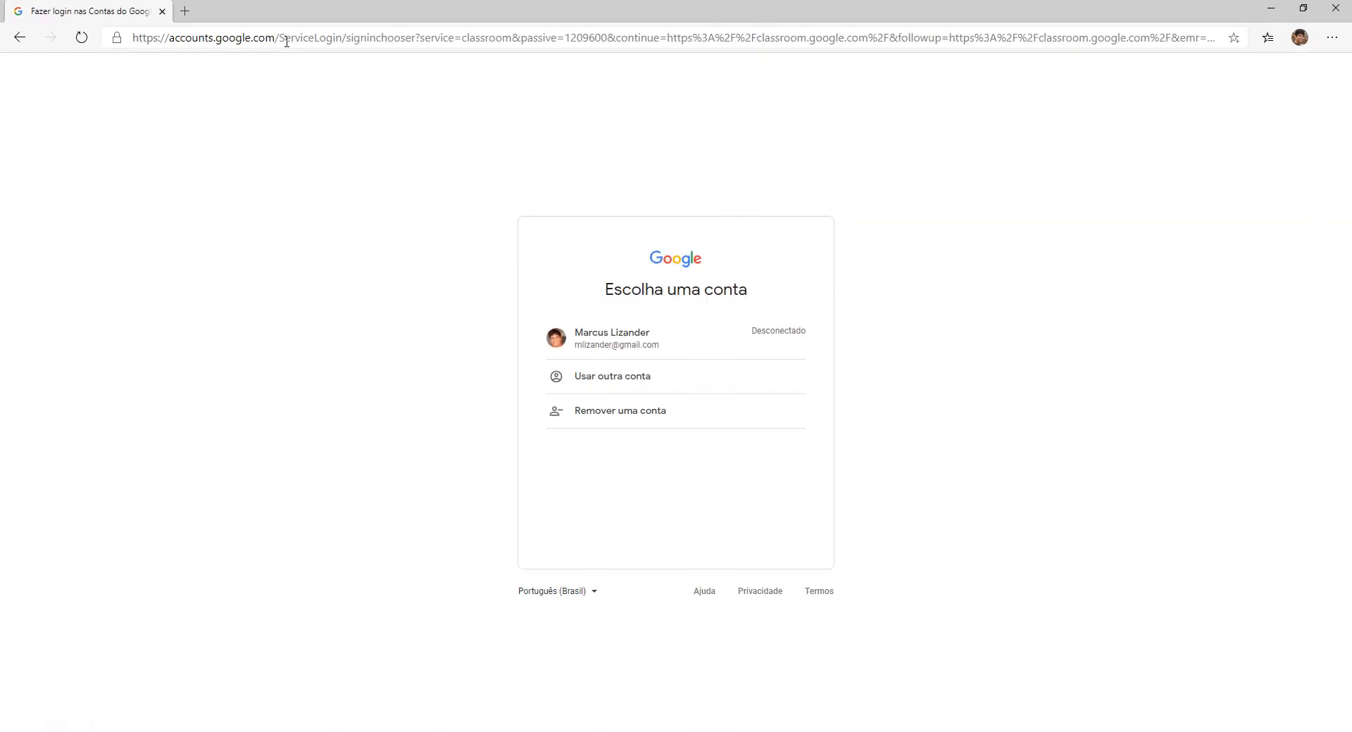
# Choose the saved Google account and sign in with its password, correcting a mistyped entry.
pyautogui.click(604, 349)
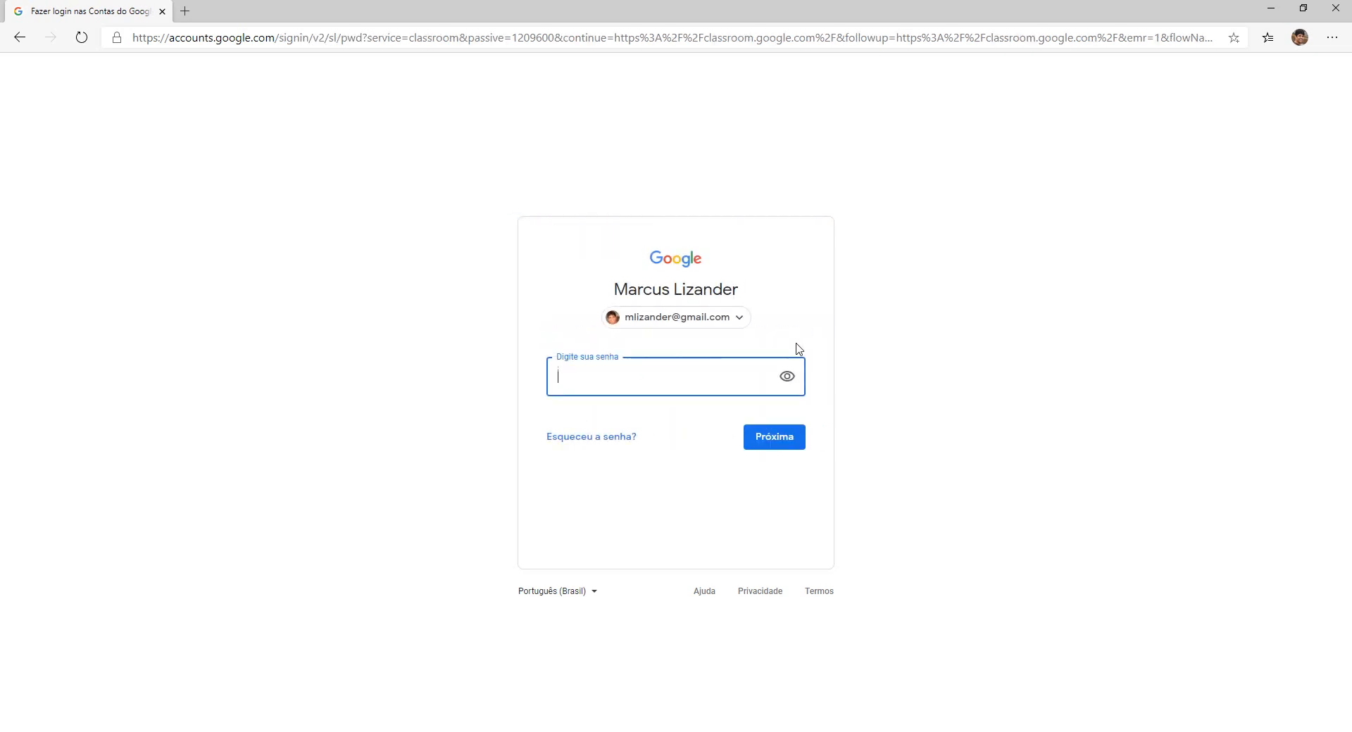
pyautogui.write('•••••••')
pyautogui.press('BackSpace')
pyautogui.press('BackSpace')
pyautogui.press('BackSpace')
pyautogui.press('BackSpace')
pyautogui.press('BackSpace')
pyautogui.press('BackSpace')
pyautogui.press('BackSpace')
pyautogui.write('••••••••')
pyautogui.click(774, 437)
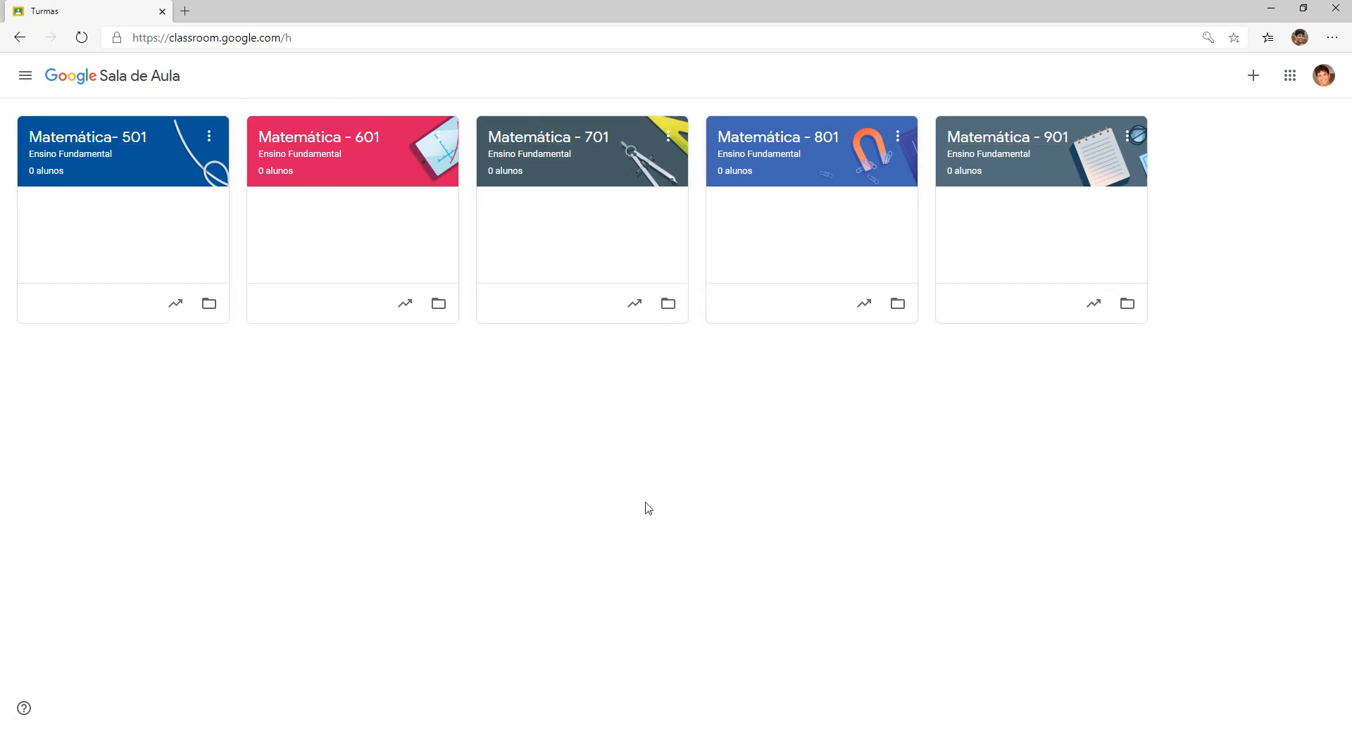
# Open the + menu at the top right of the classes page.
pyautogui.click(1255, 81)
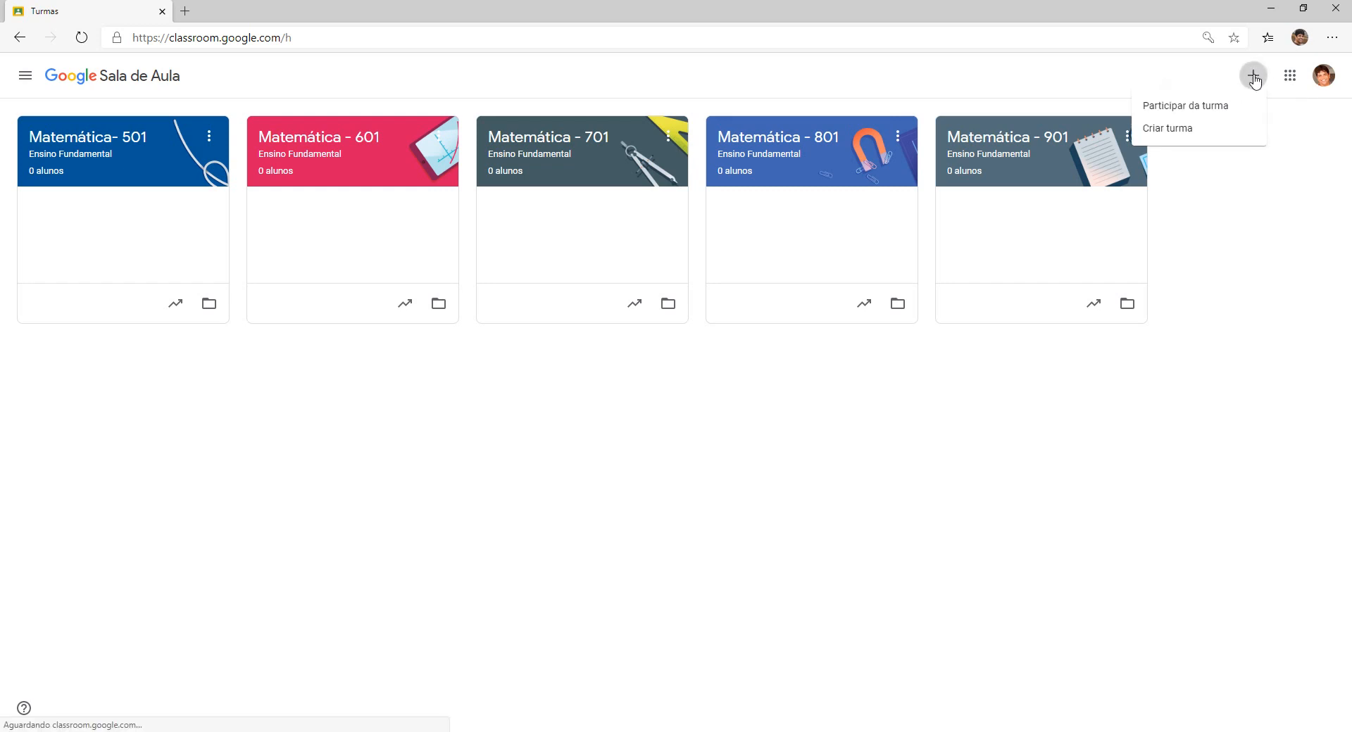
# Choose Criar turma and tick the 'Eu li e entendi o aviso acima' acknowledgment.
pyautogui.click(1167, 133)
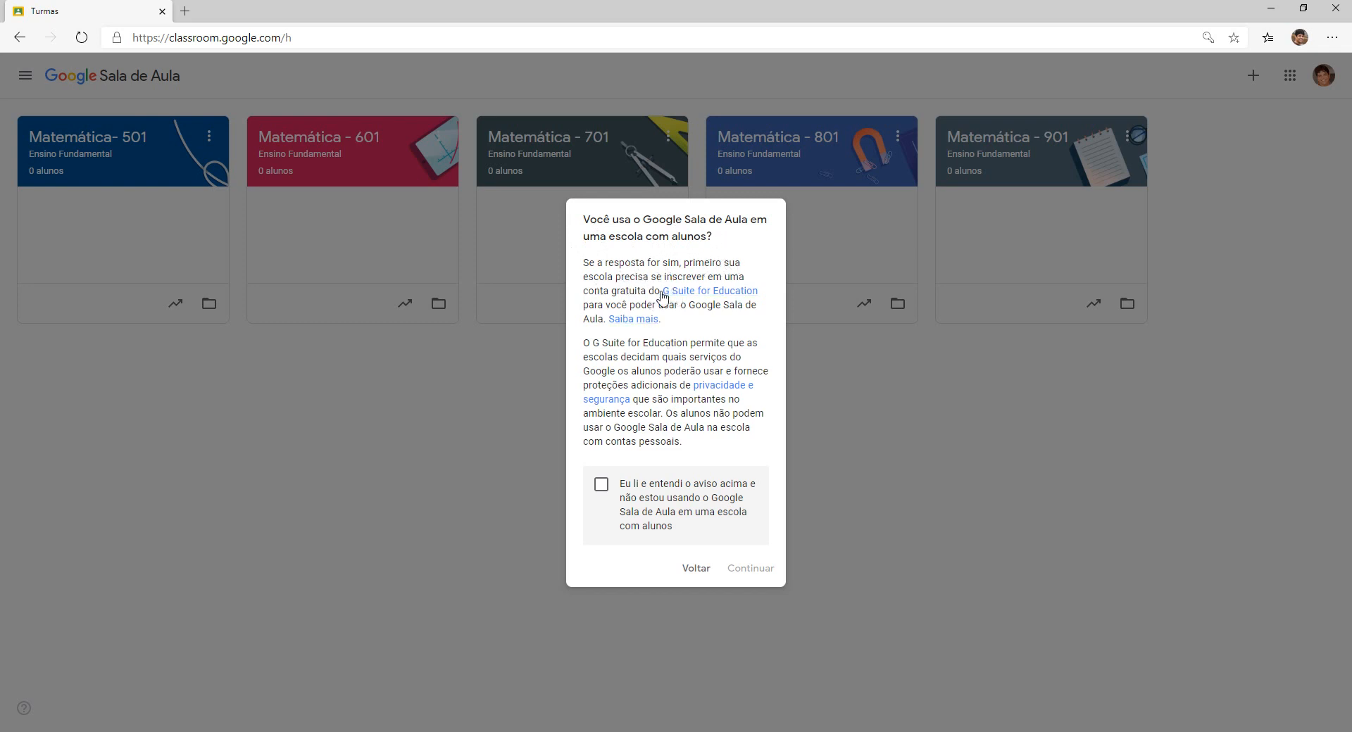
pyautogui.click(600, 487)
# Enter class name Matemática - 401, section Ensino Fundamental, subject Matemática, room 401.
pyautogui.click(753, 571)
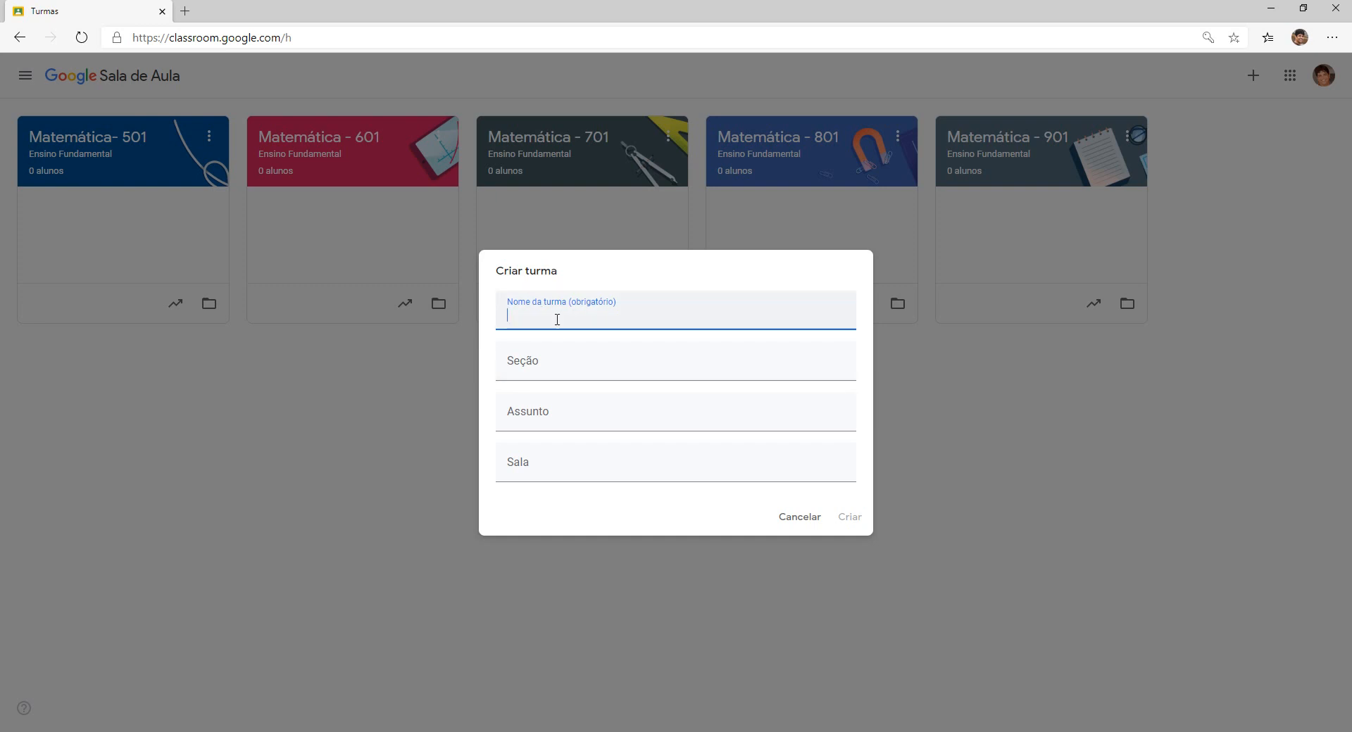
pyautogui.write('Matemática')
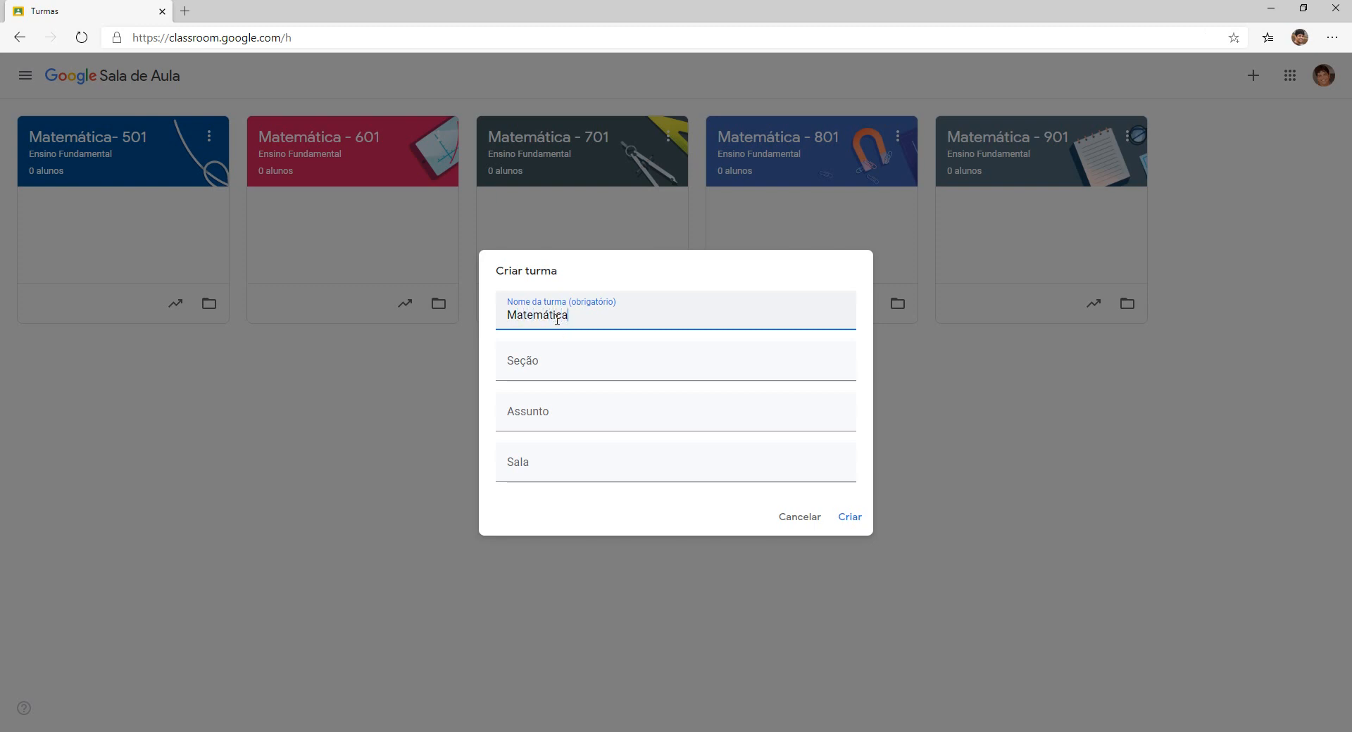
pyautogui.write(' - 401')
pyautogui.click(547, 364)
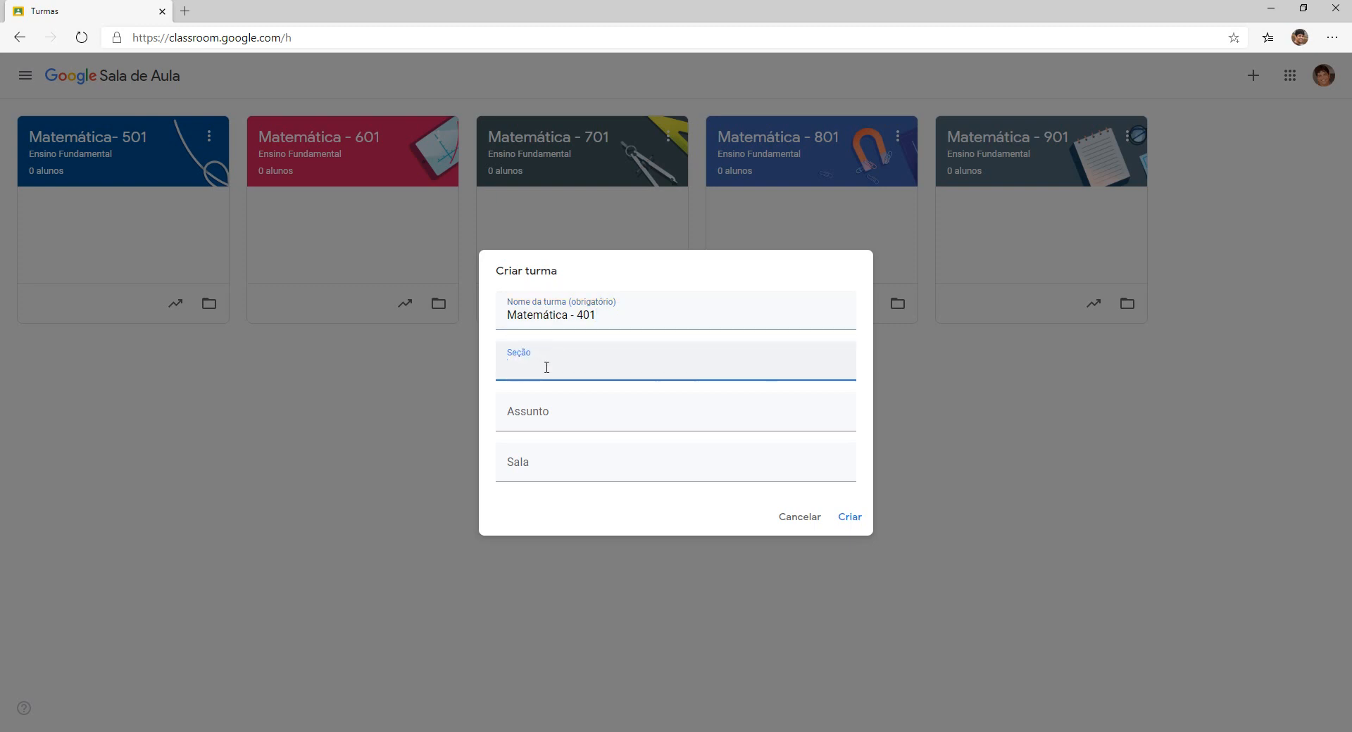
pyautogui.write('Ensino Fundamental')
pyautogui.click(556, 423)
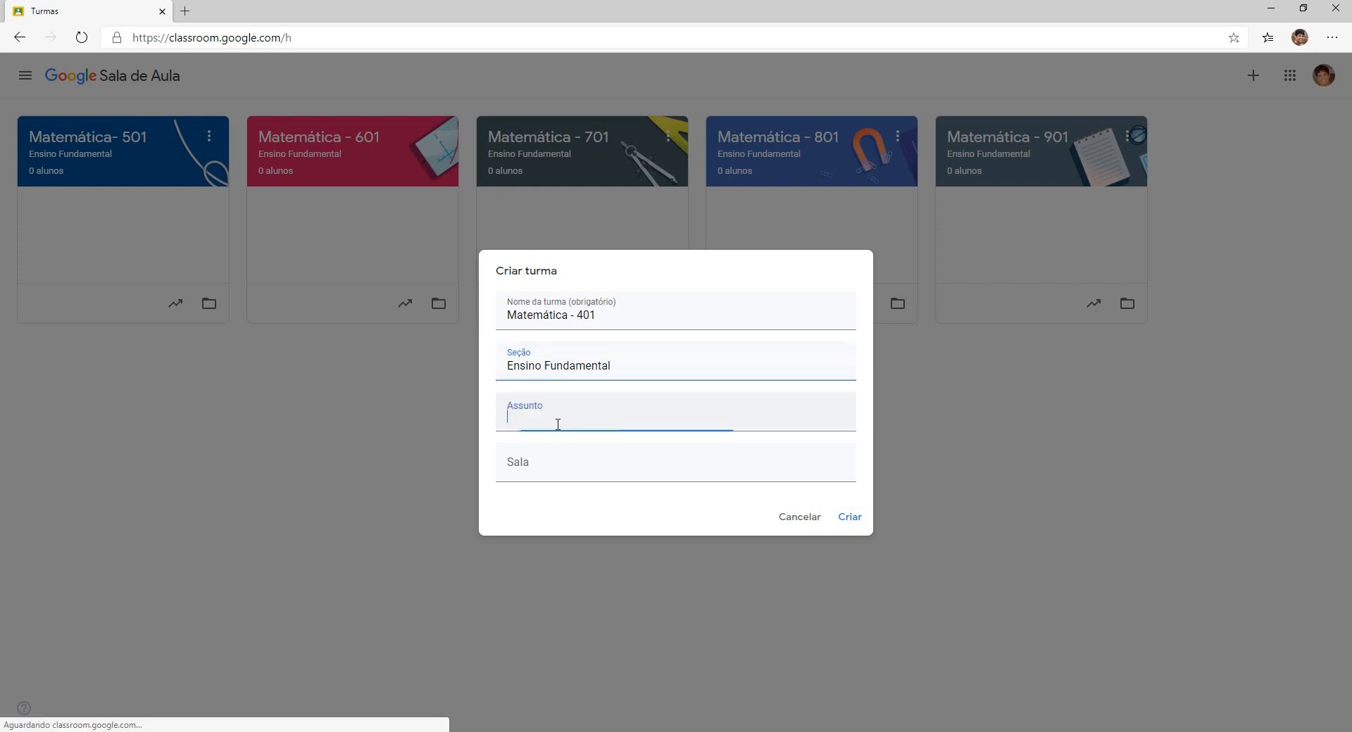
pyautogui.write('Mate')
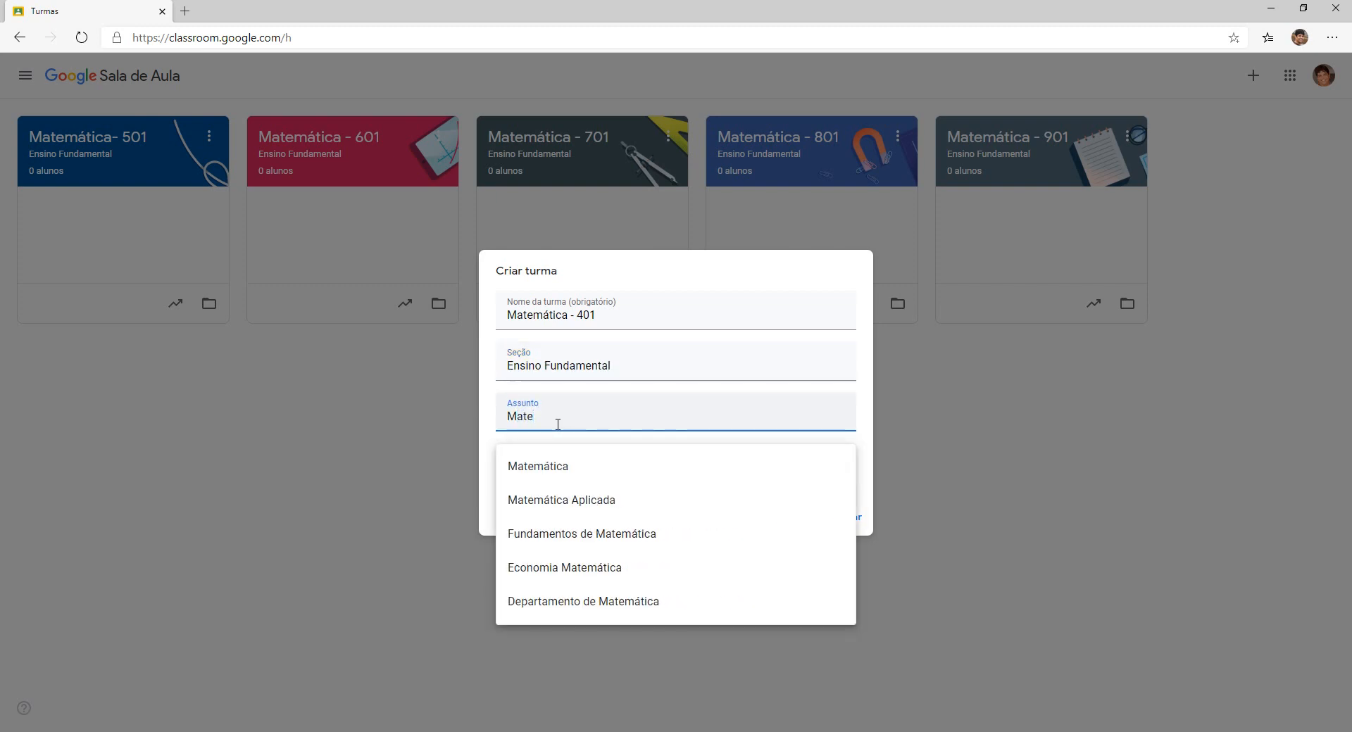
pyautogui.click(542, 471)
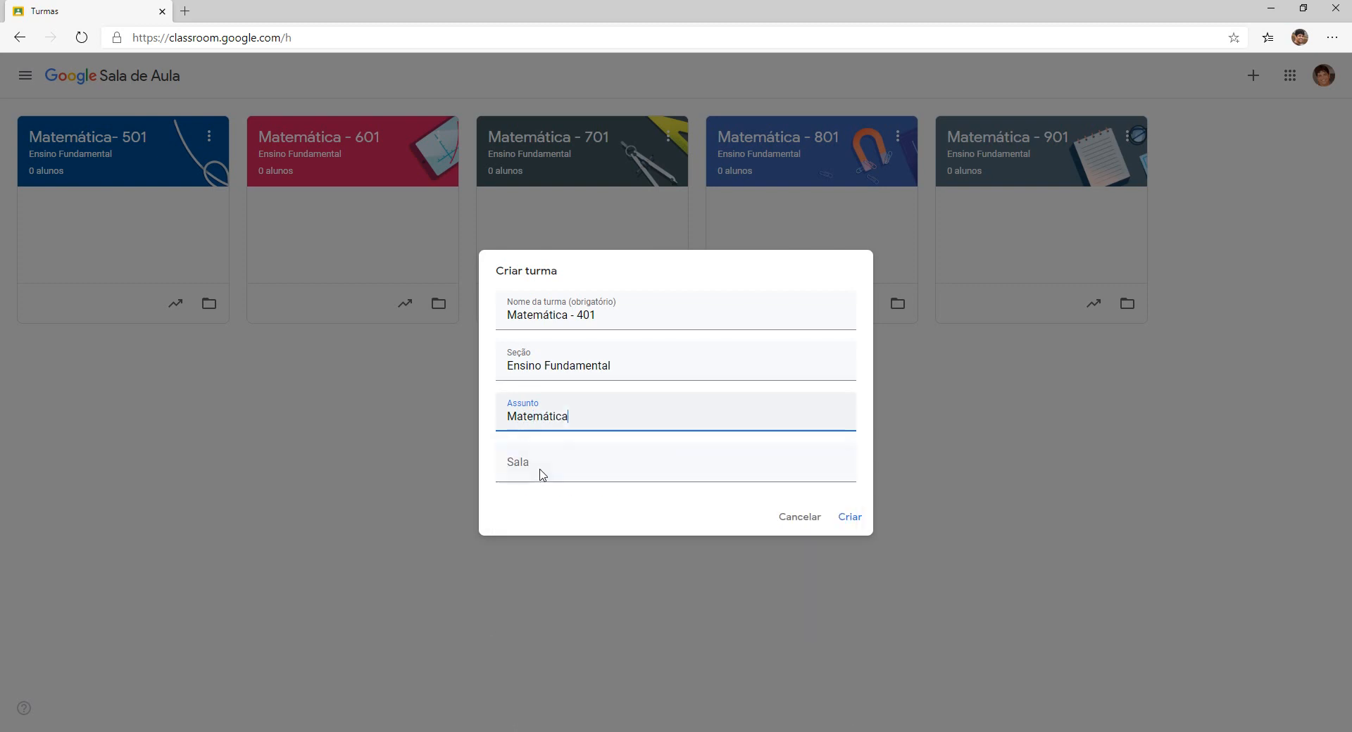
pyautogui.click(526, 471)
pyautogui.write('401')
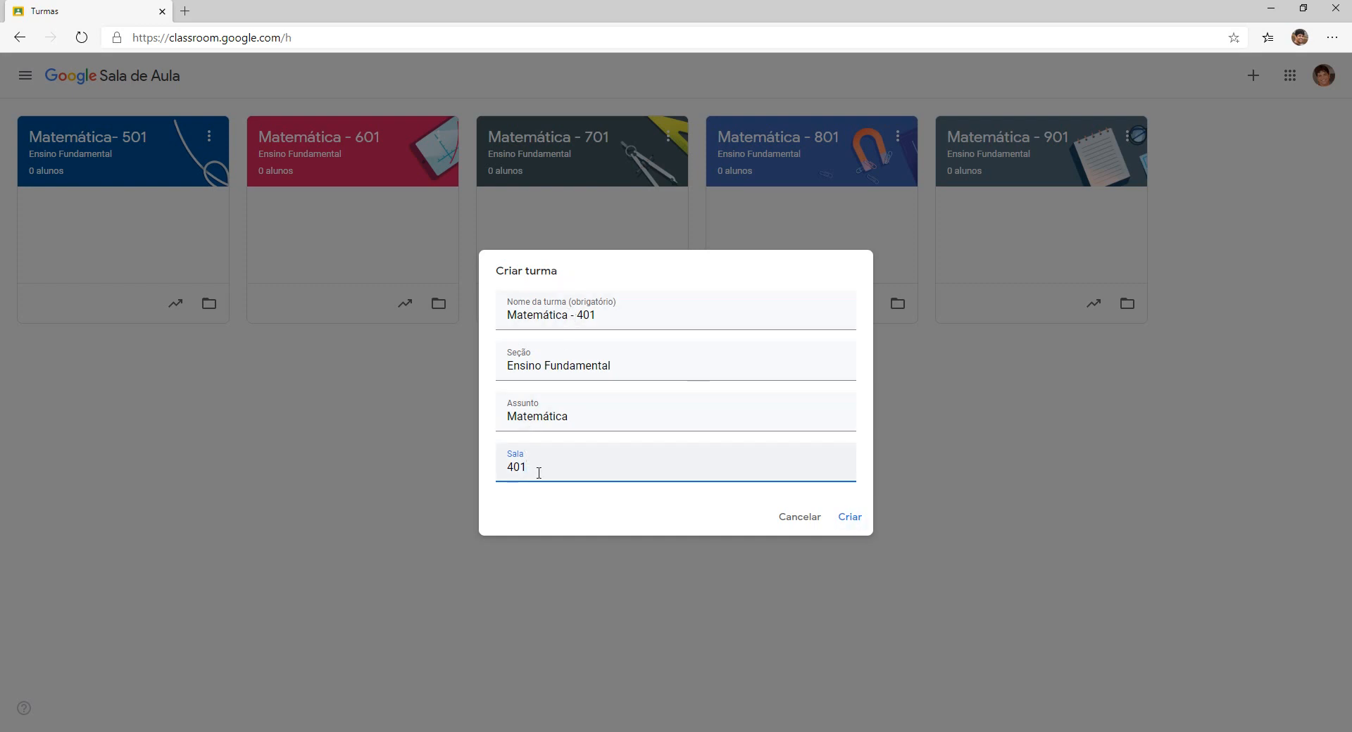
# Create the Matemática - 401 class and load its stream showing the class code.
pyautogui.click(850, 521)
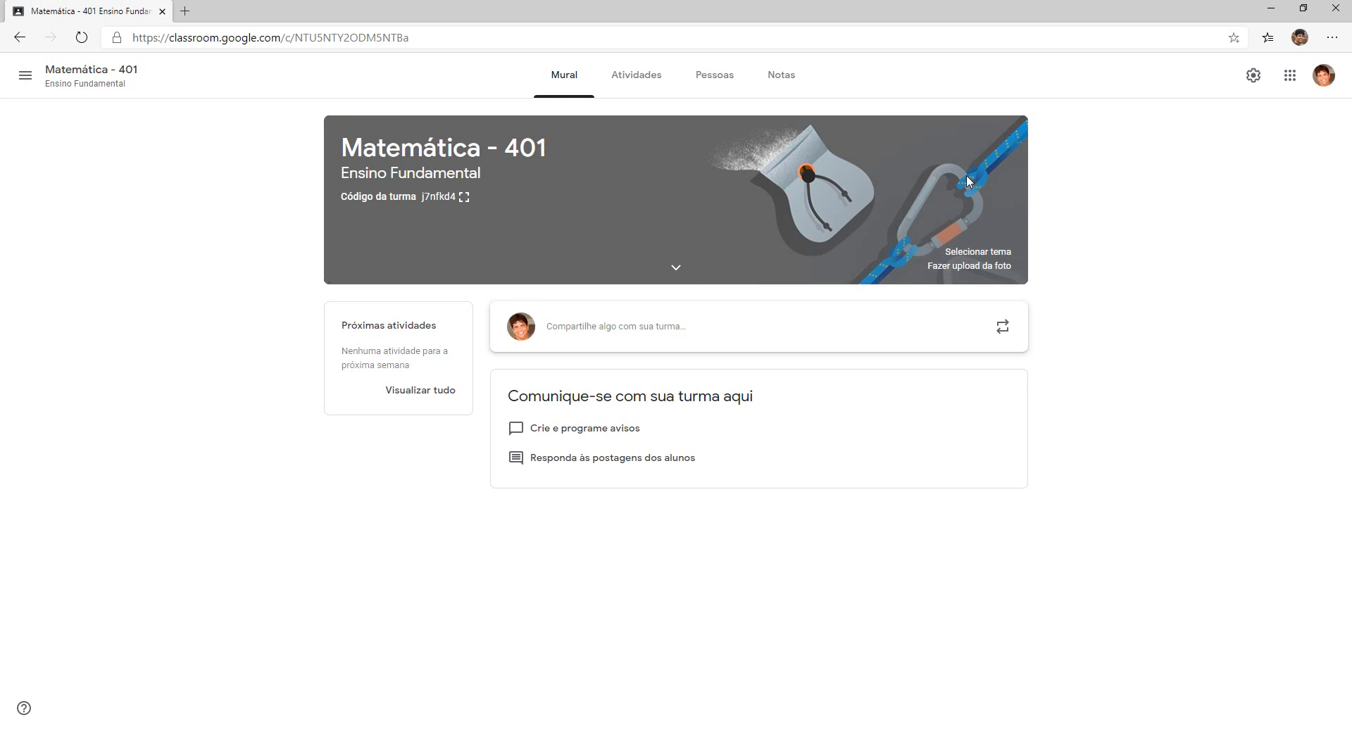
# Browse the theme gallery and apply the blue board-game theme from Outro as the banner.
pyautogui.click(975, 259)
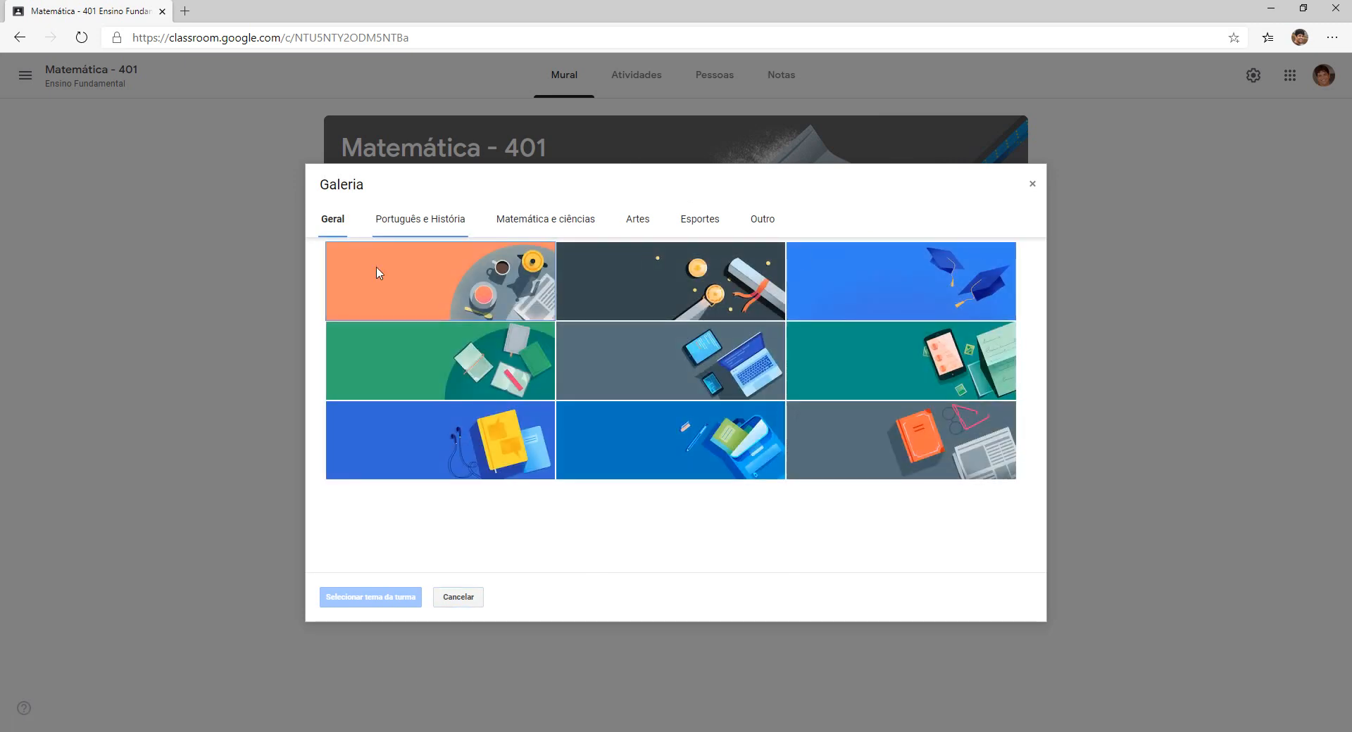
pyautogui.click(400, 225)
pyautogui.click(564, 225)
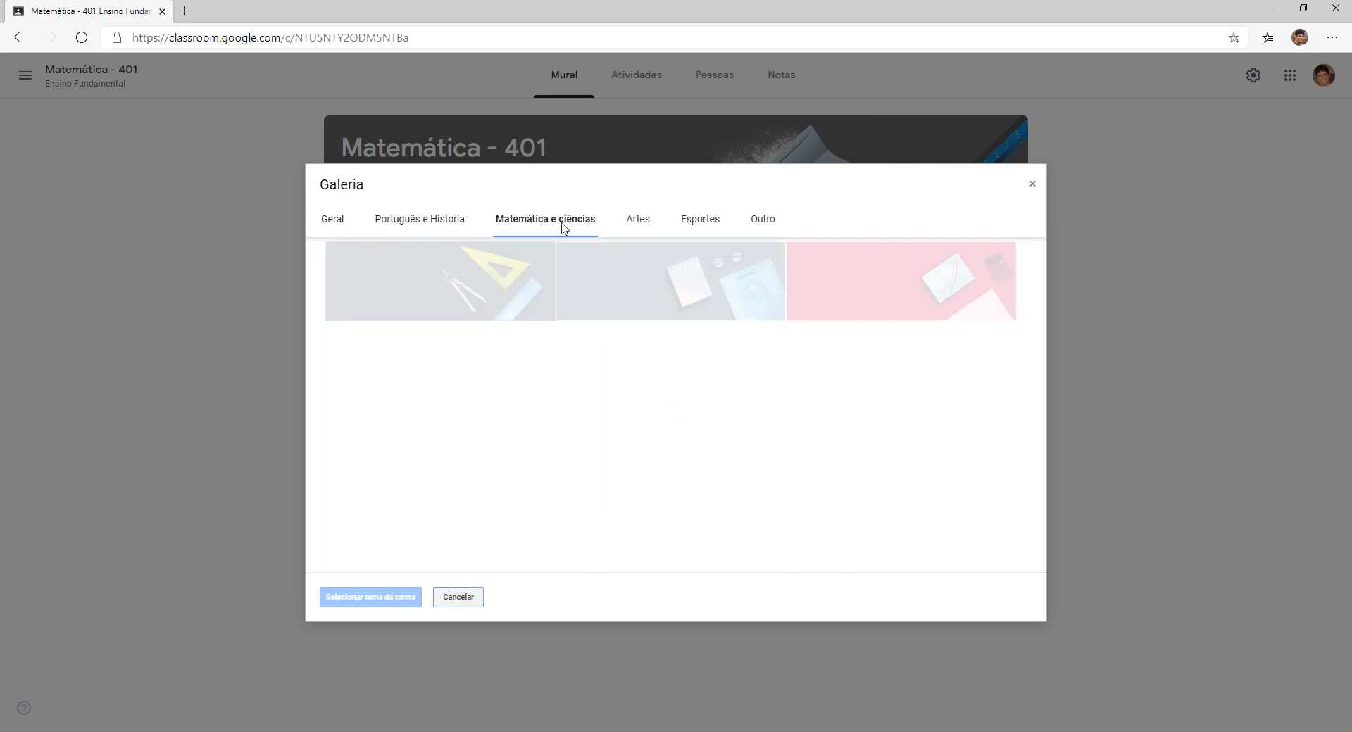
pyautogui.click(637, 222)
pyautogui.click(699, 222)
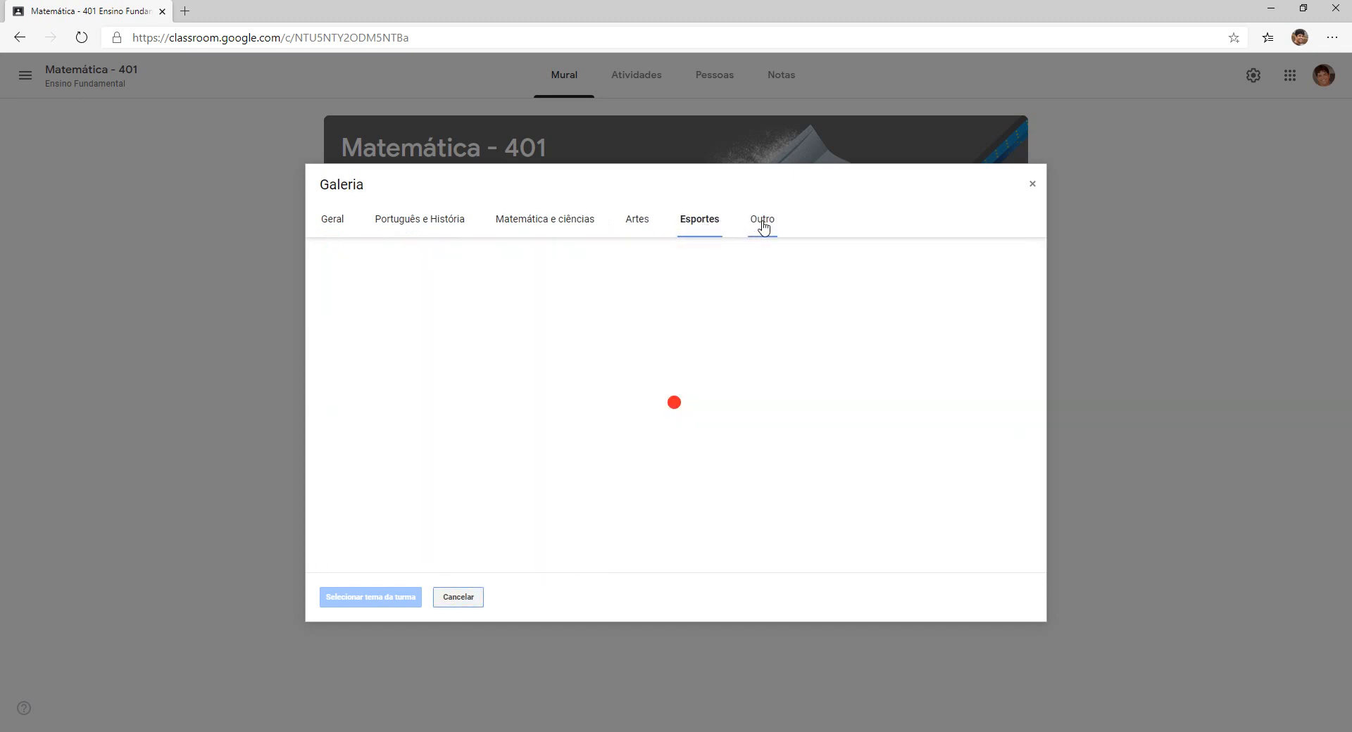
pyautogui.click(764, 225)
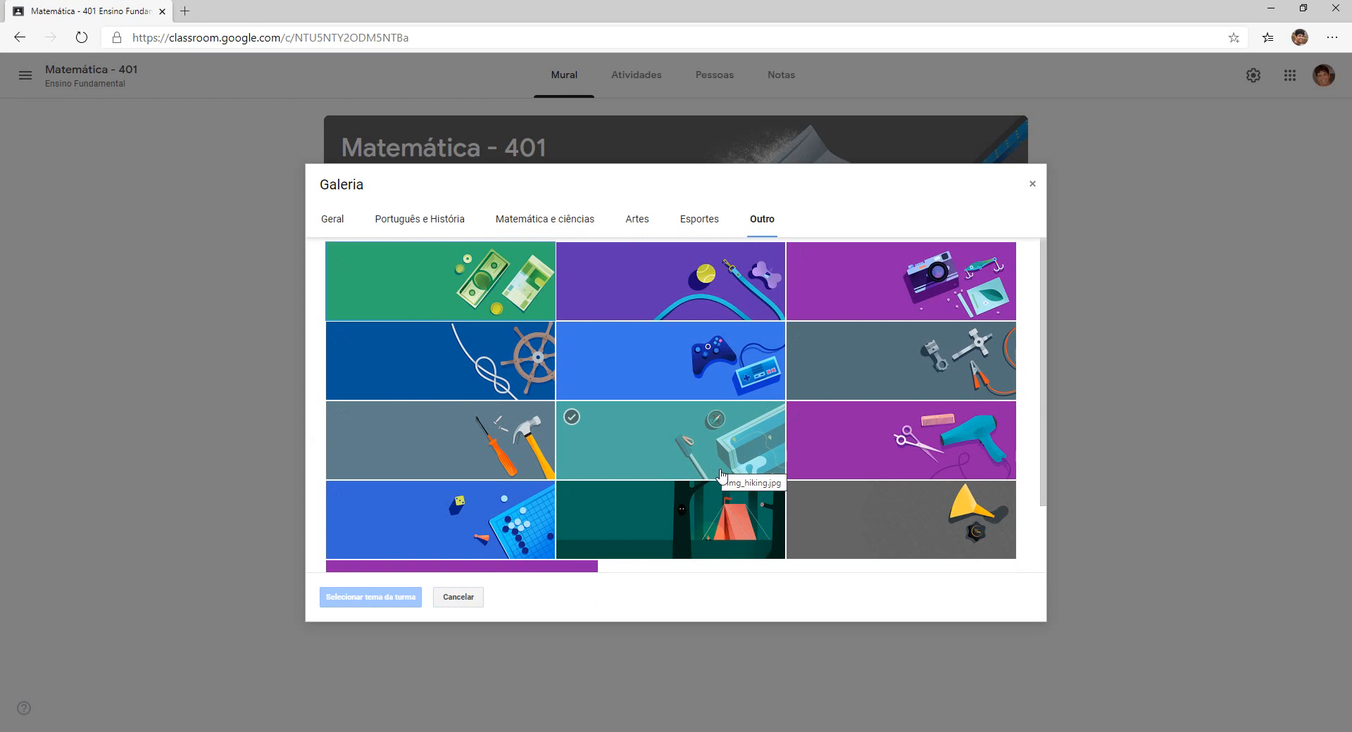
pyautogui.click(464, 528)
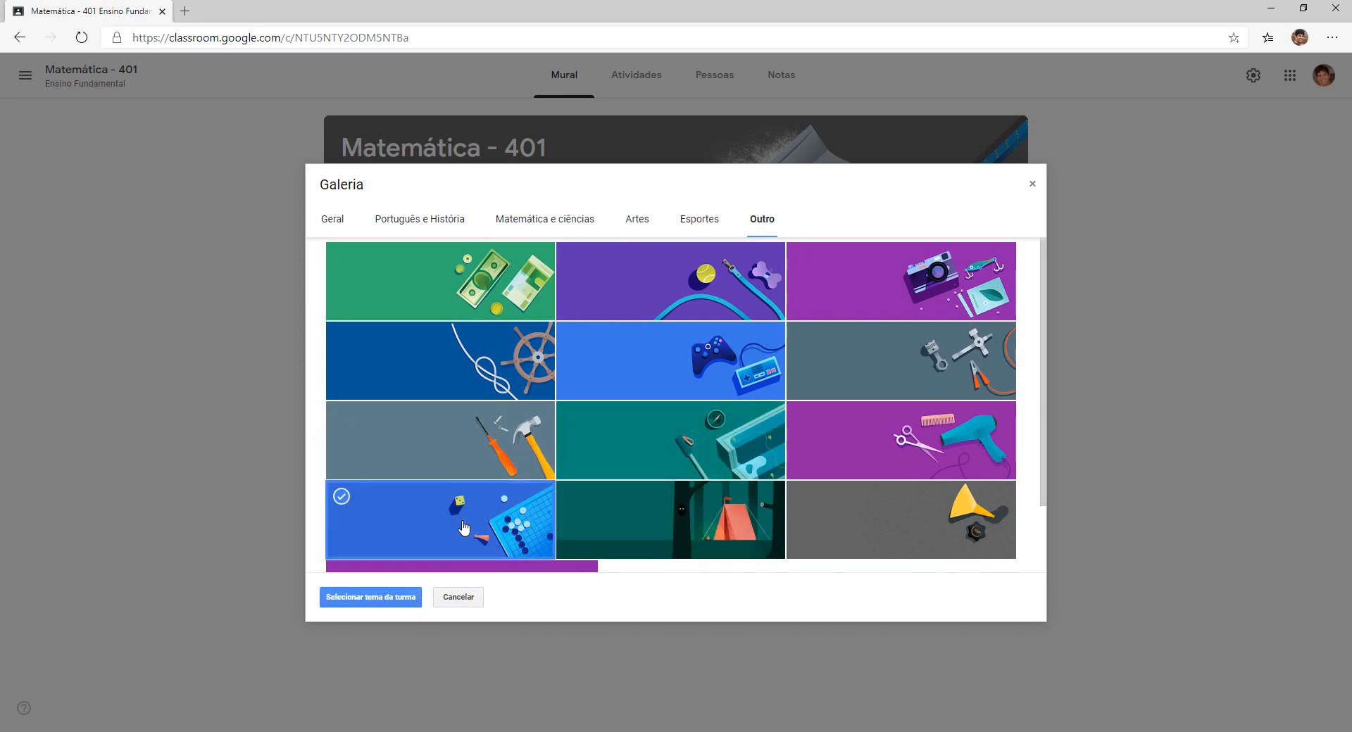
pyautogui.click(377, 600)
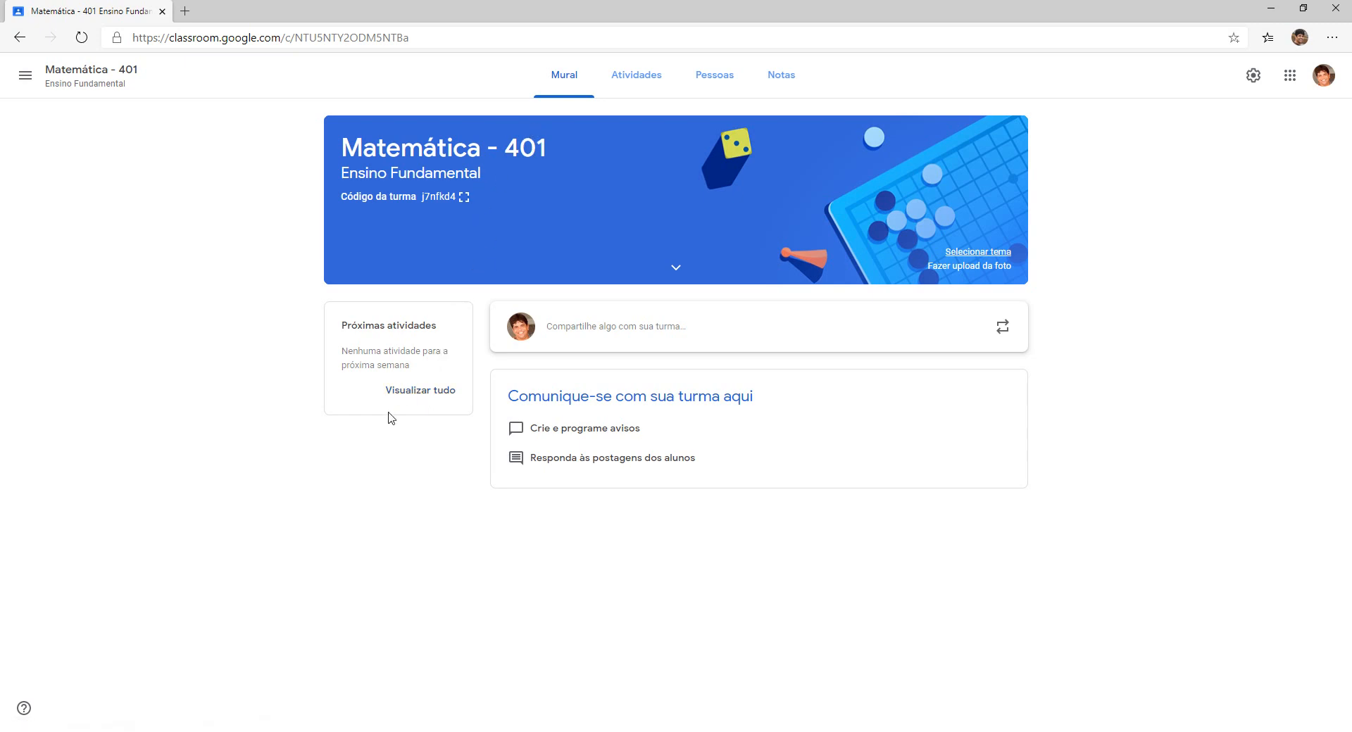
# Open 'Visualizar tudo' under Próximas atividades to reach the Pendentes page.
pyautogui.click(417, 393)
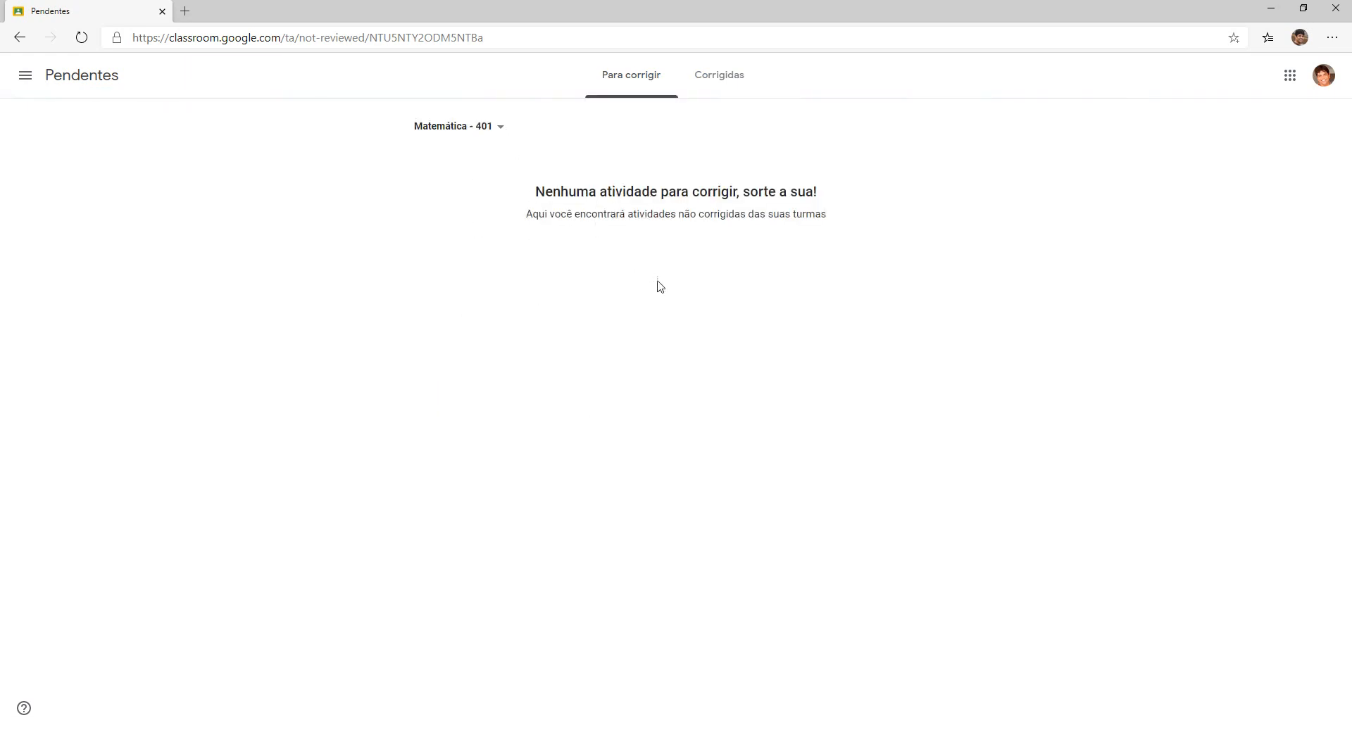
# Return via the menu's Turmas overview to the Matemática - 401 class card.
pyautogui.click(25, 75)
pyautogui.click(59, 89)
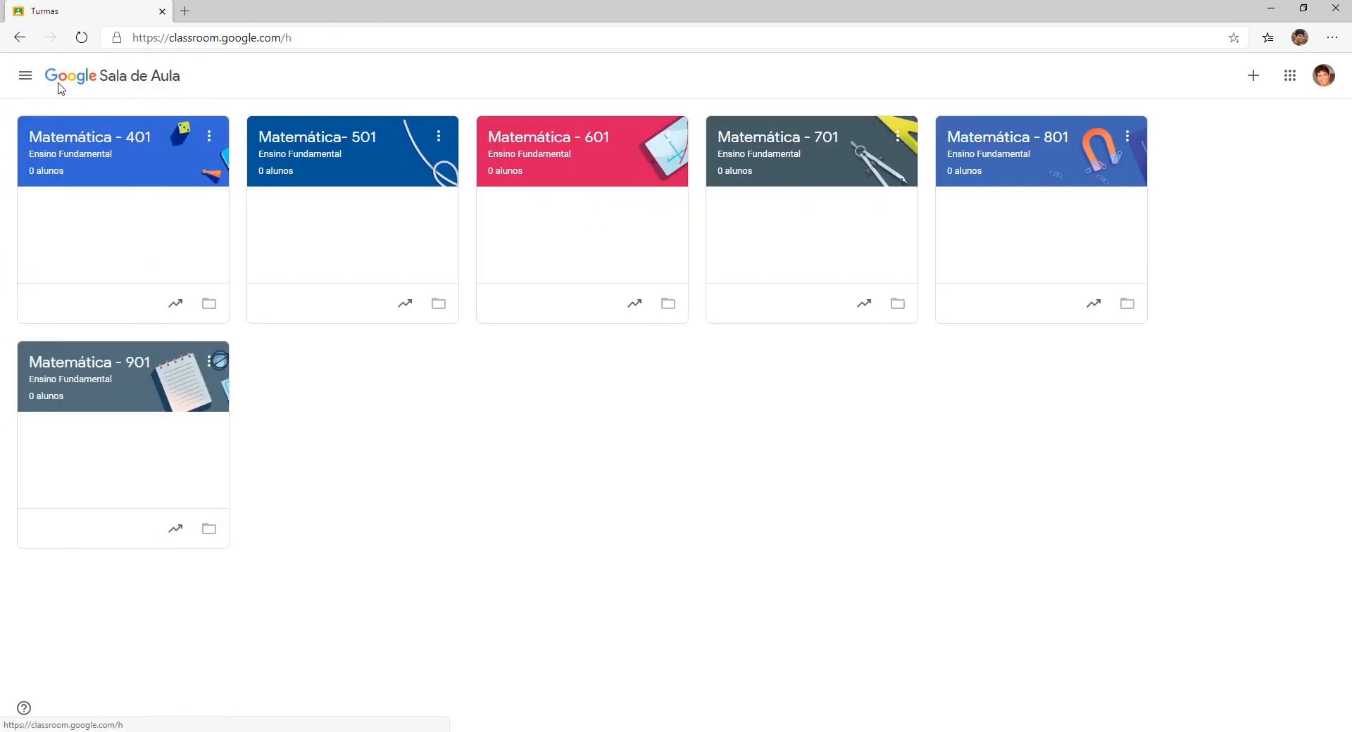
pyautogui.click(120, 164)
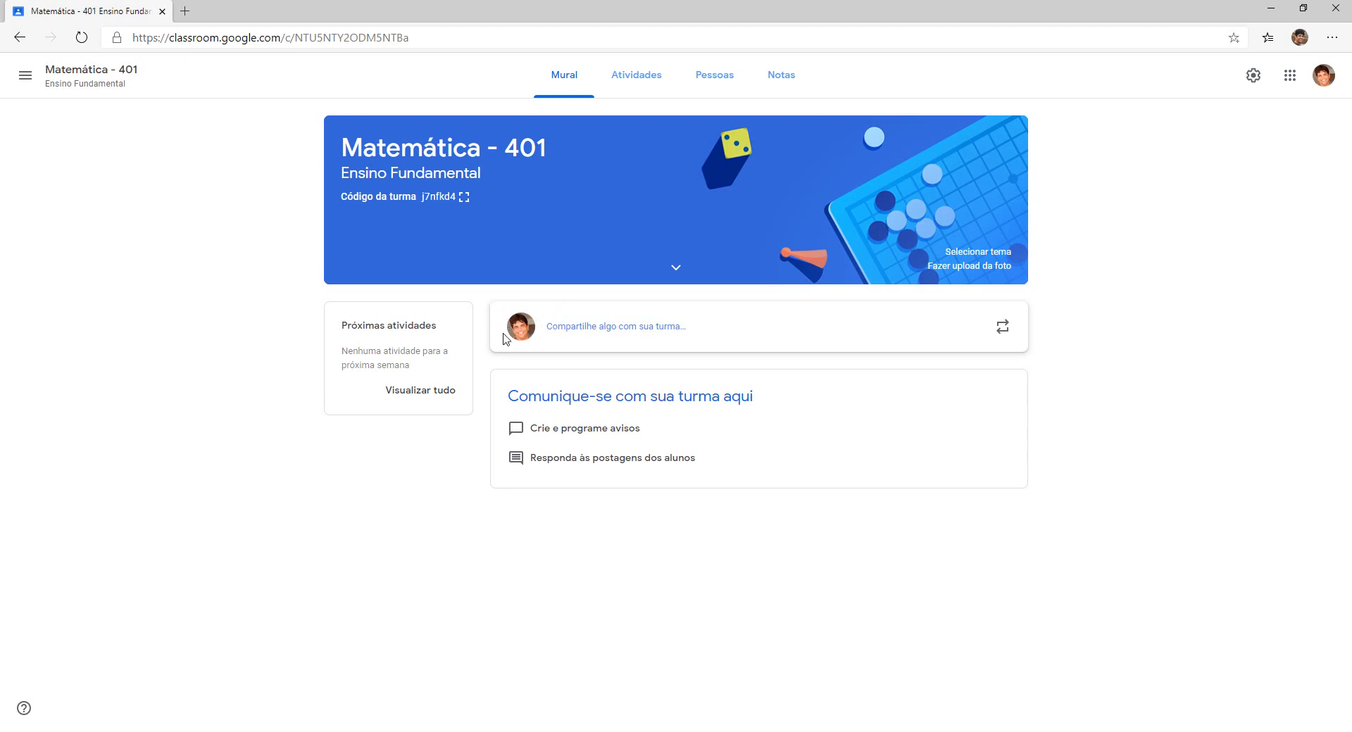
# Start a new announcement, dismiss the Adicionar menu, and open the 'Para' class dropdown.
pyautogui.click(603, 334)
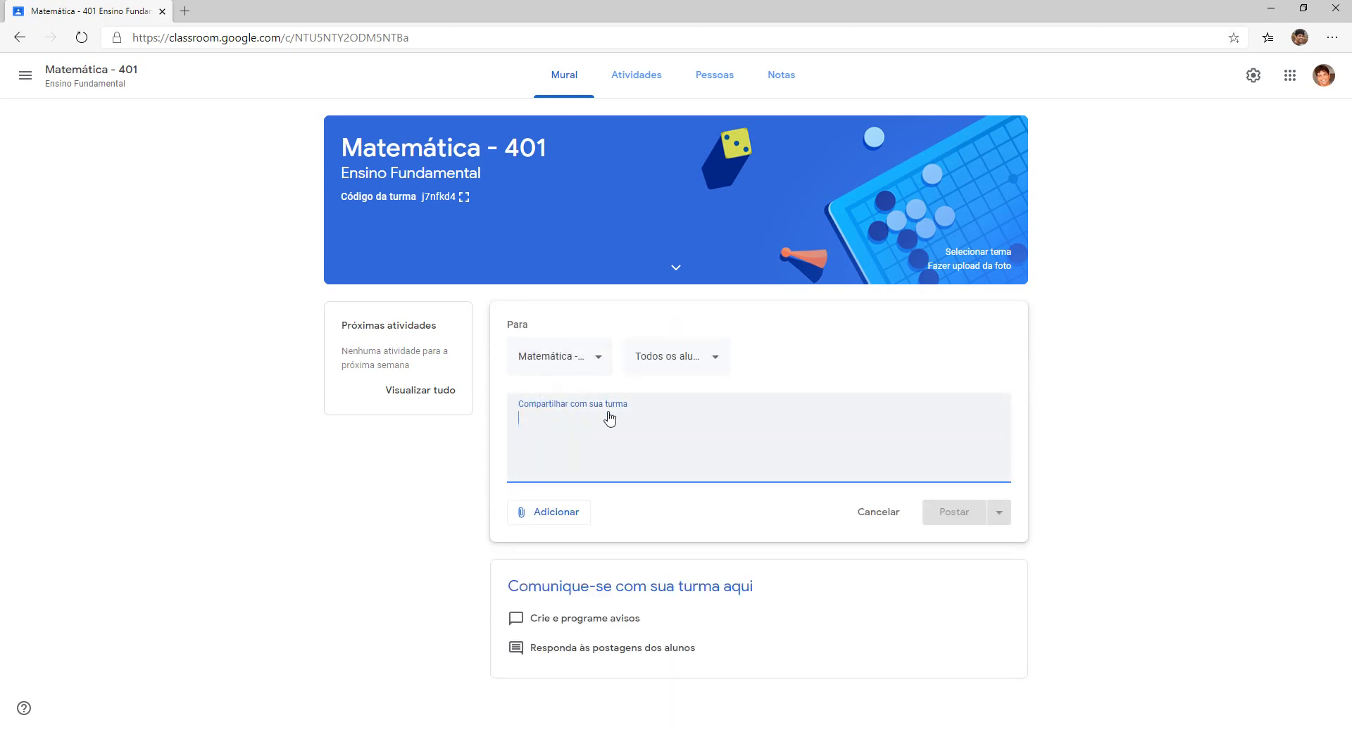
pyautogui.click(559, 513)
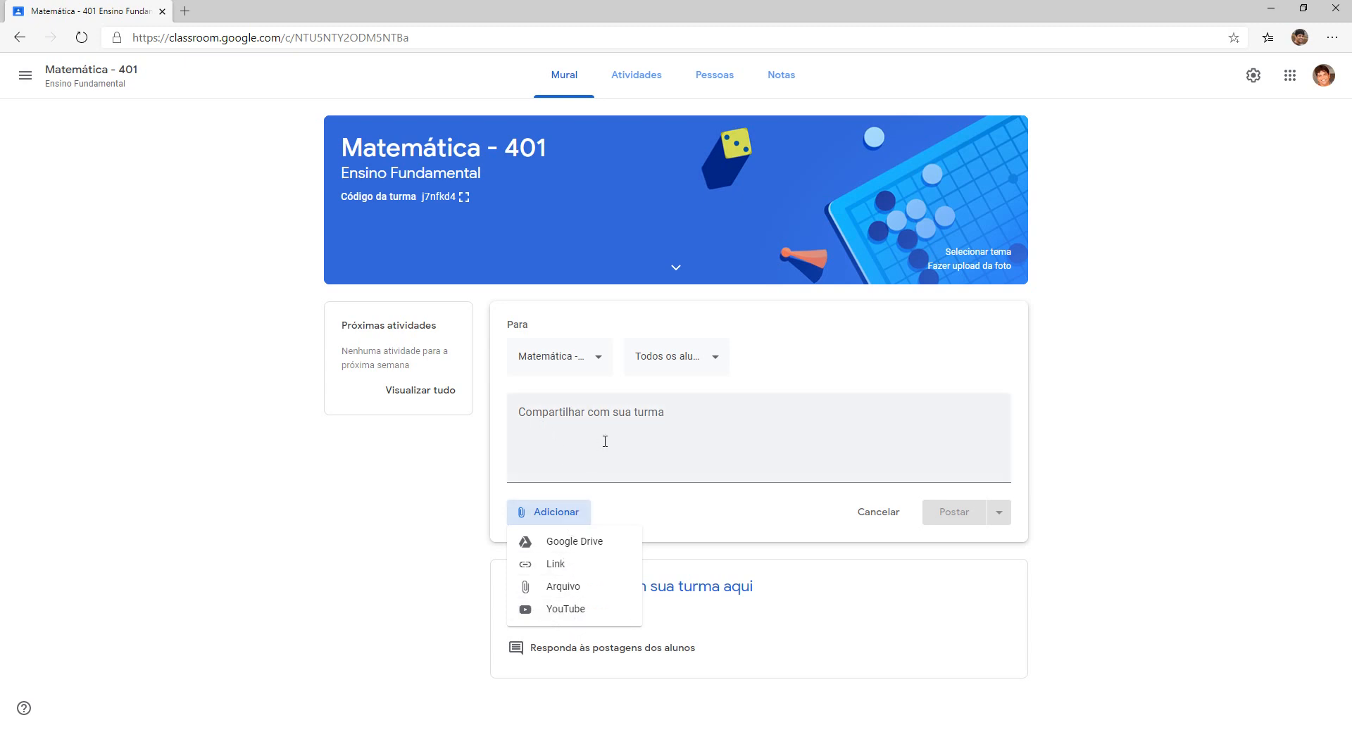
pyautogui.click(564, 433)
pyautogui.click(597, 361)
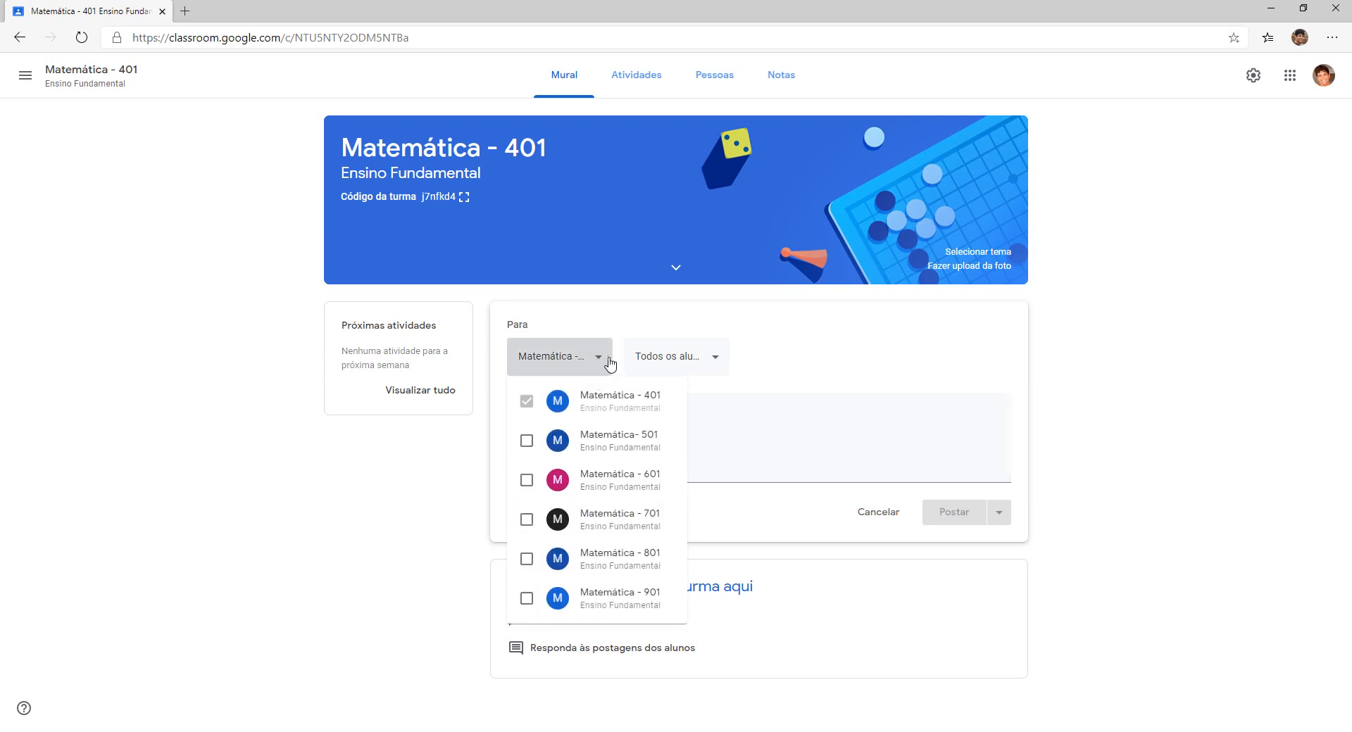
# Add classes Matemática 501, 601, 701, 801 and 901 to the post.
pyautogui.click(527, 441)
pyautogui.click(527, 481)
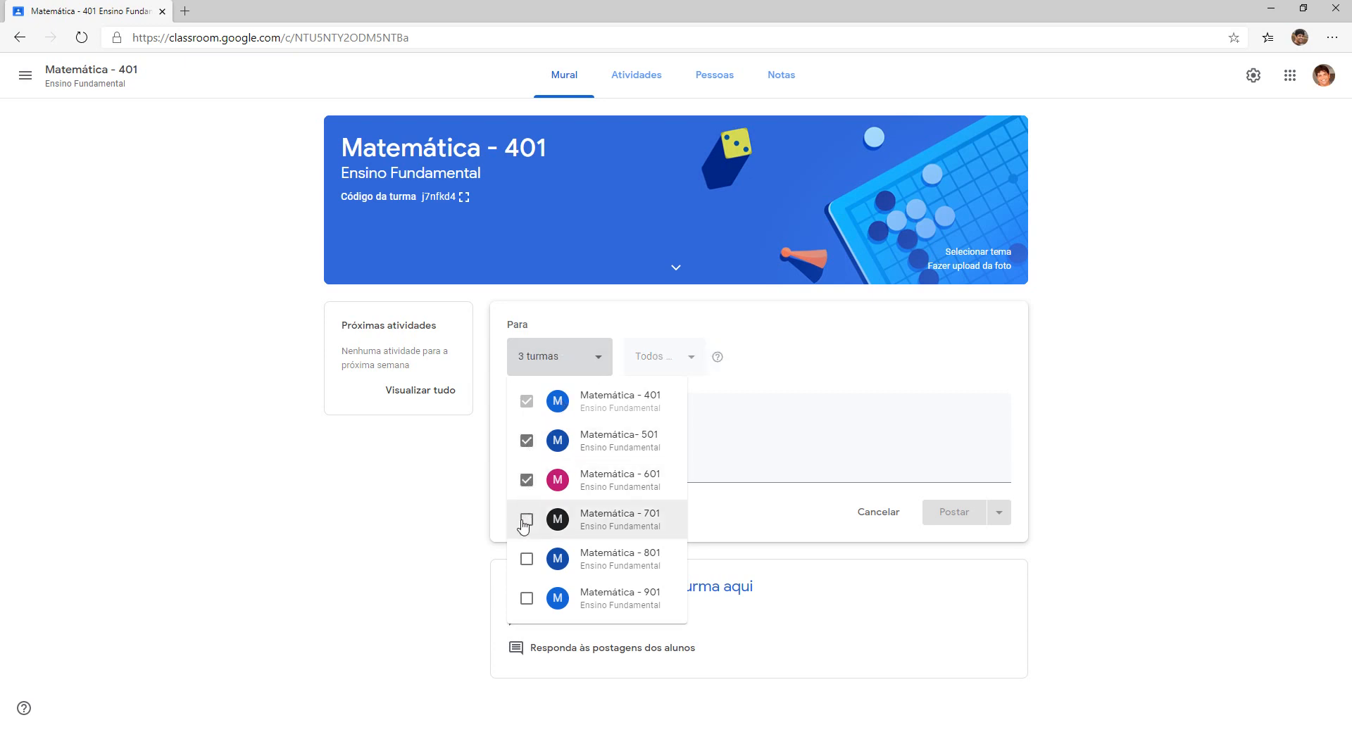
pyautogui.click(527, 519)
pyautogui.click(527, 559)
pyautogui.click(527, 599)
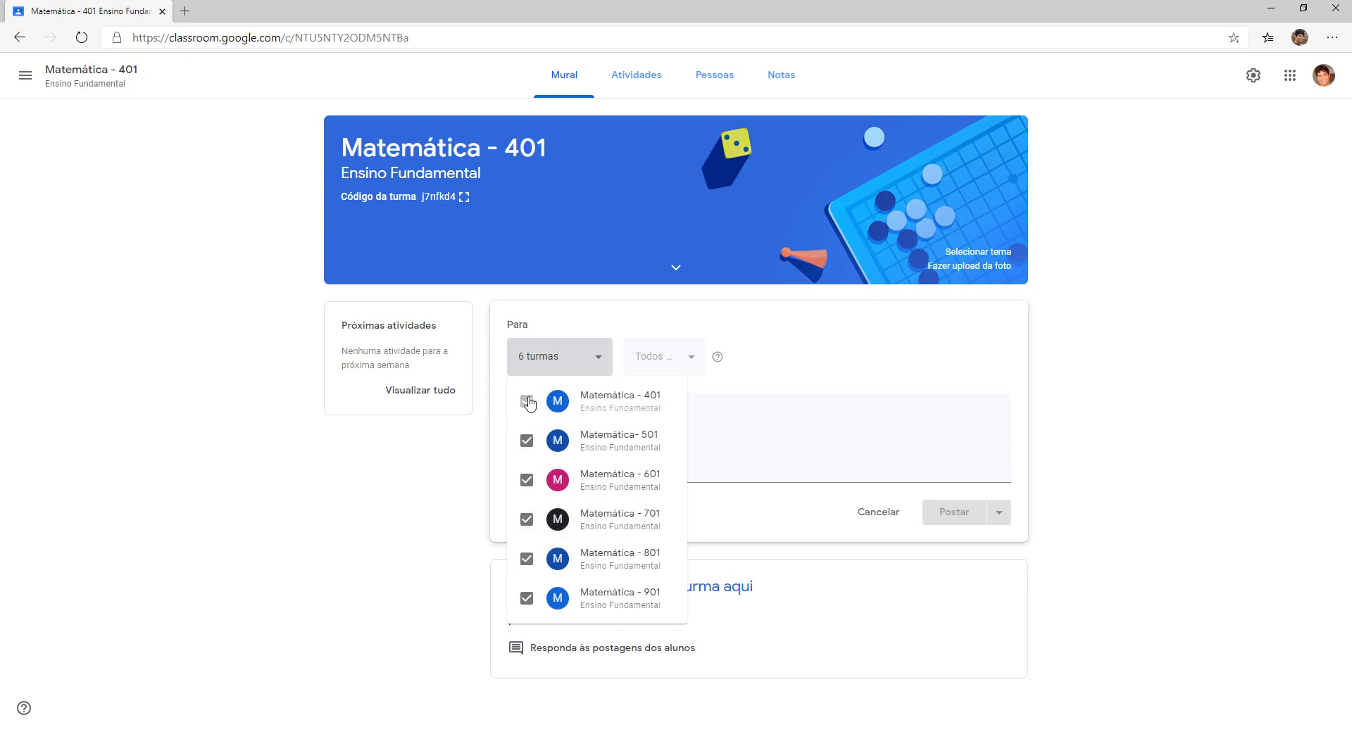
# Remove those extra classes again, leaving only 401, and cancel the post.
pyautogui.click(527, 441)
pyautogui.click(525, 484)
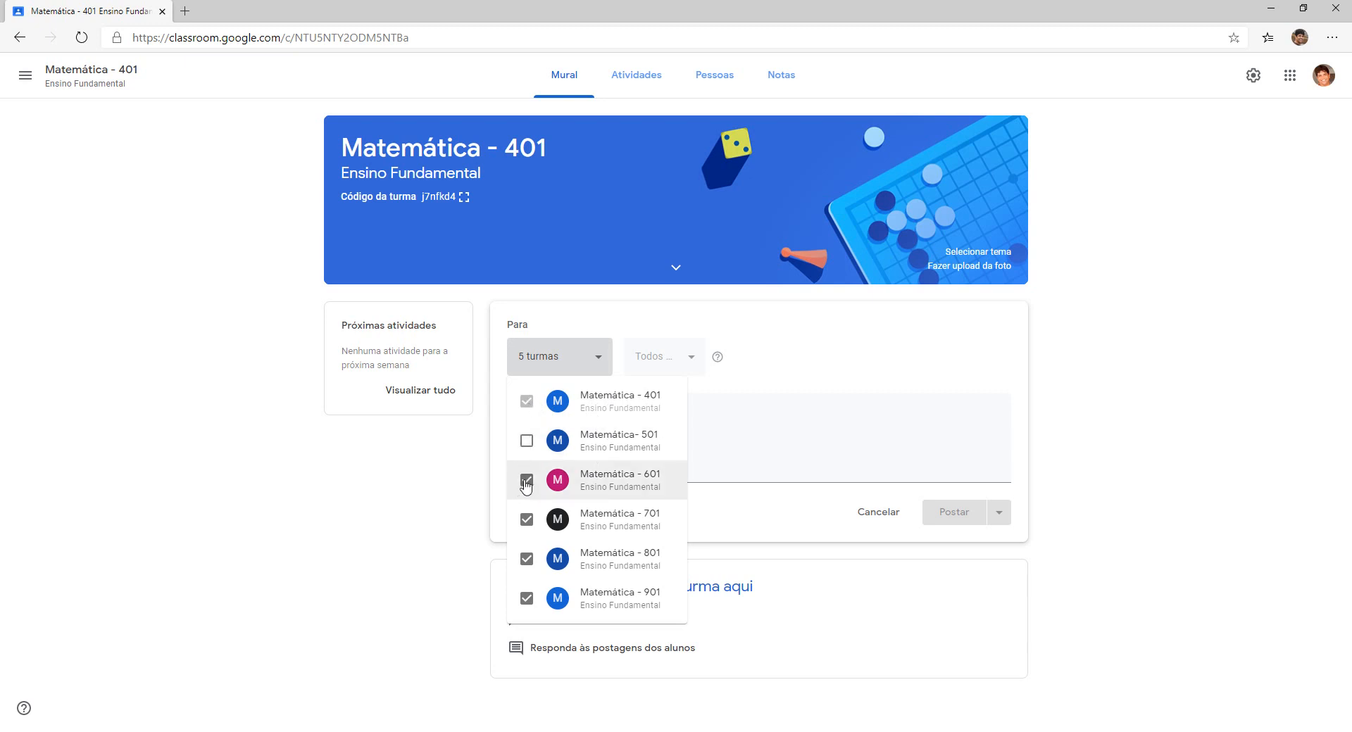
pyautogui.click(525, 521)
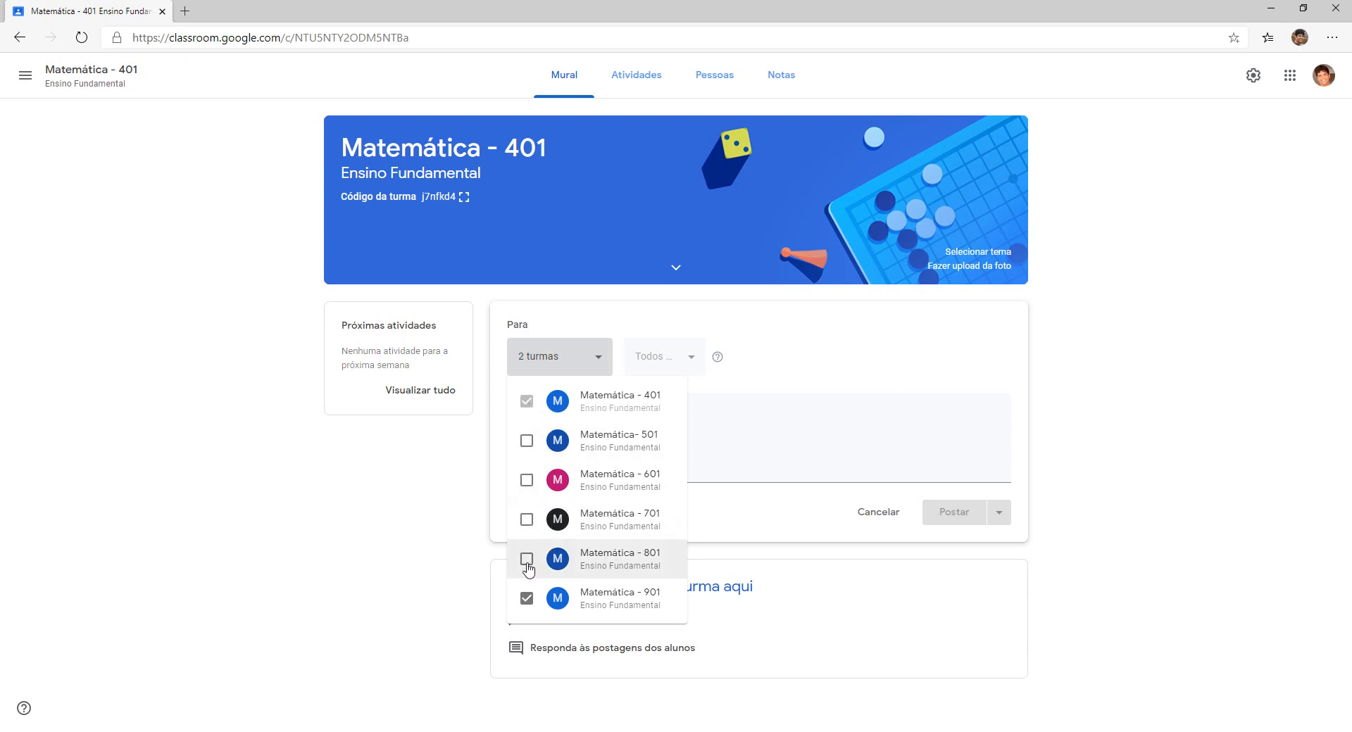
pyautogui.click(526, 599)
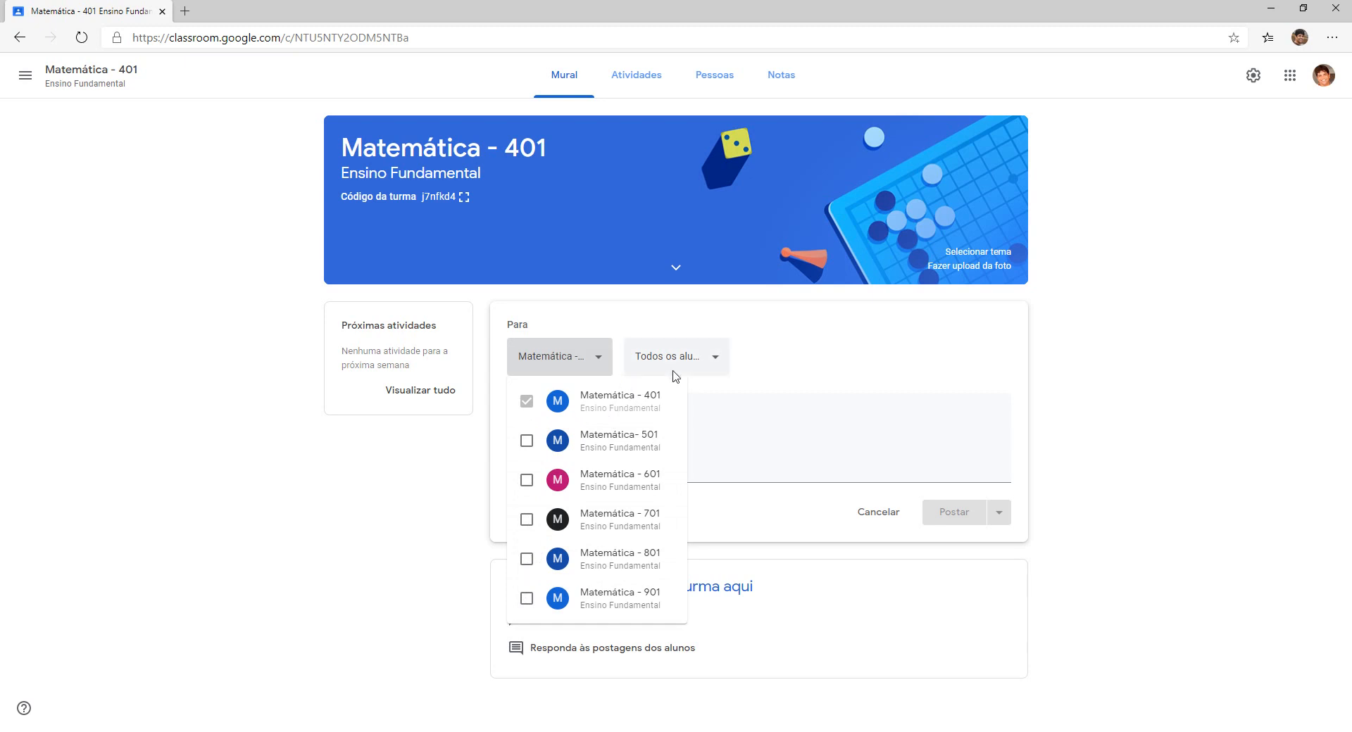
pyautogui.click(699, 391)
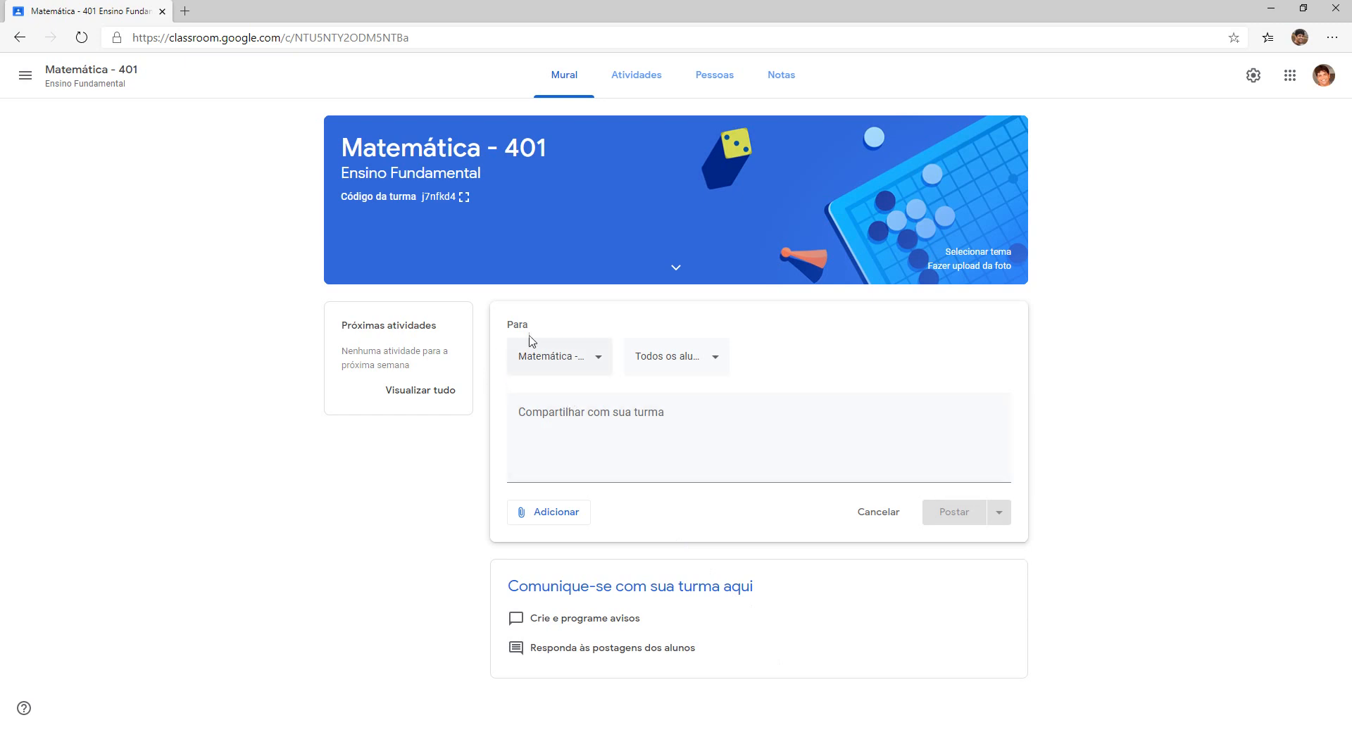
pyautogui.click(857, 515)
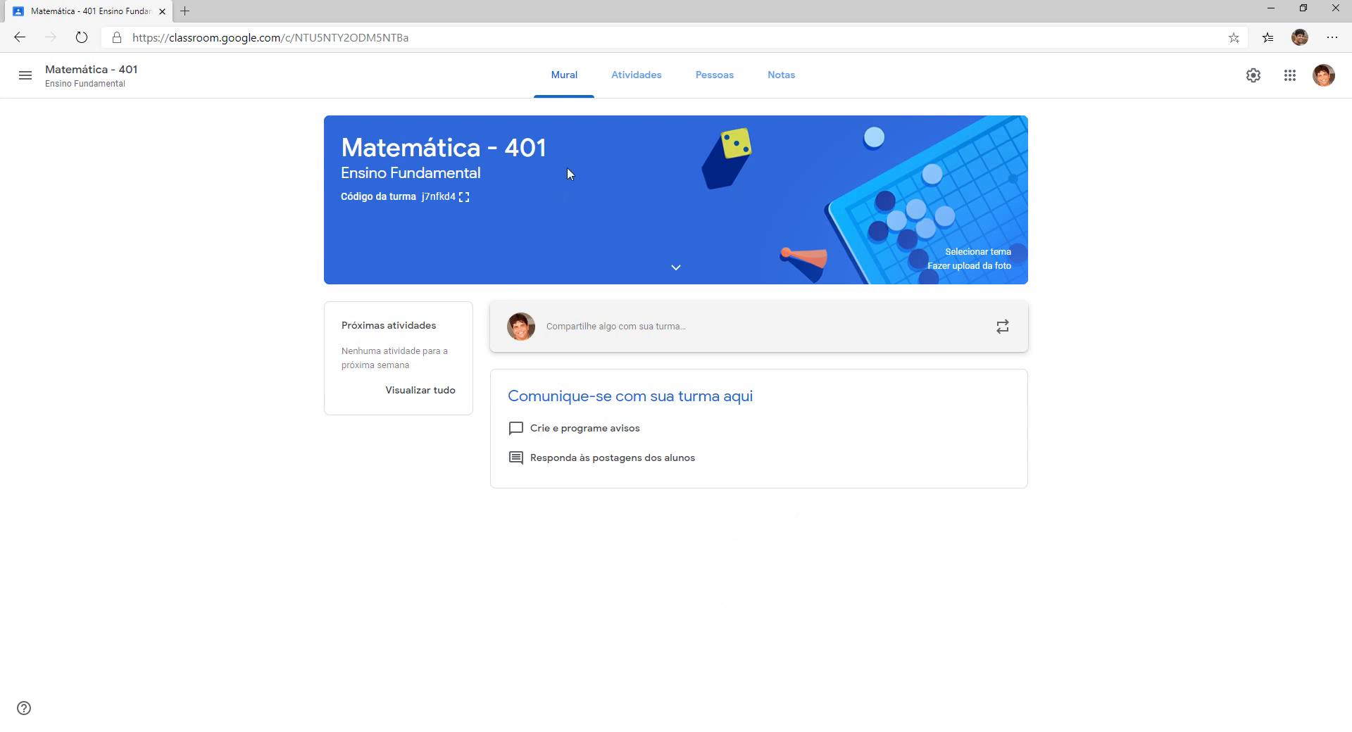
# Open the Atividades page and show the + Criar classwork menu.
pyautogui.click(628, 82)
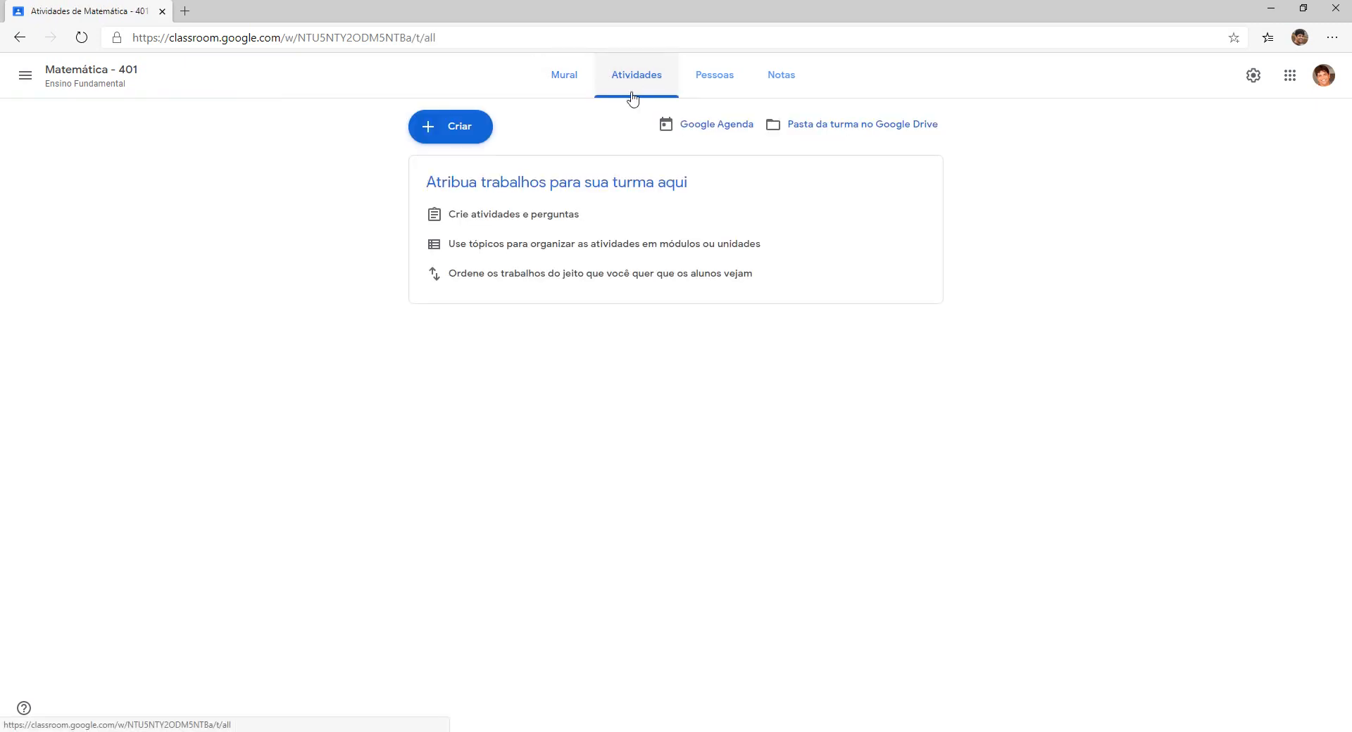
pyautogui.click(456, 127)
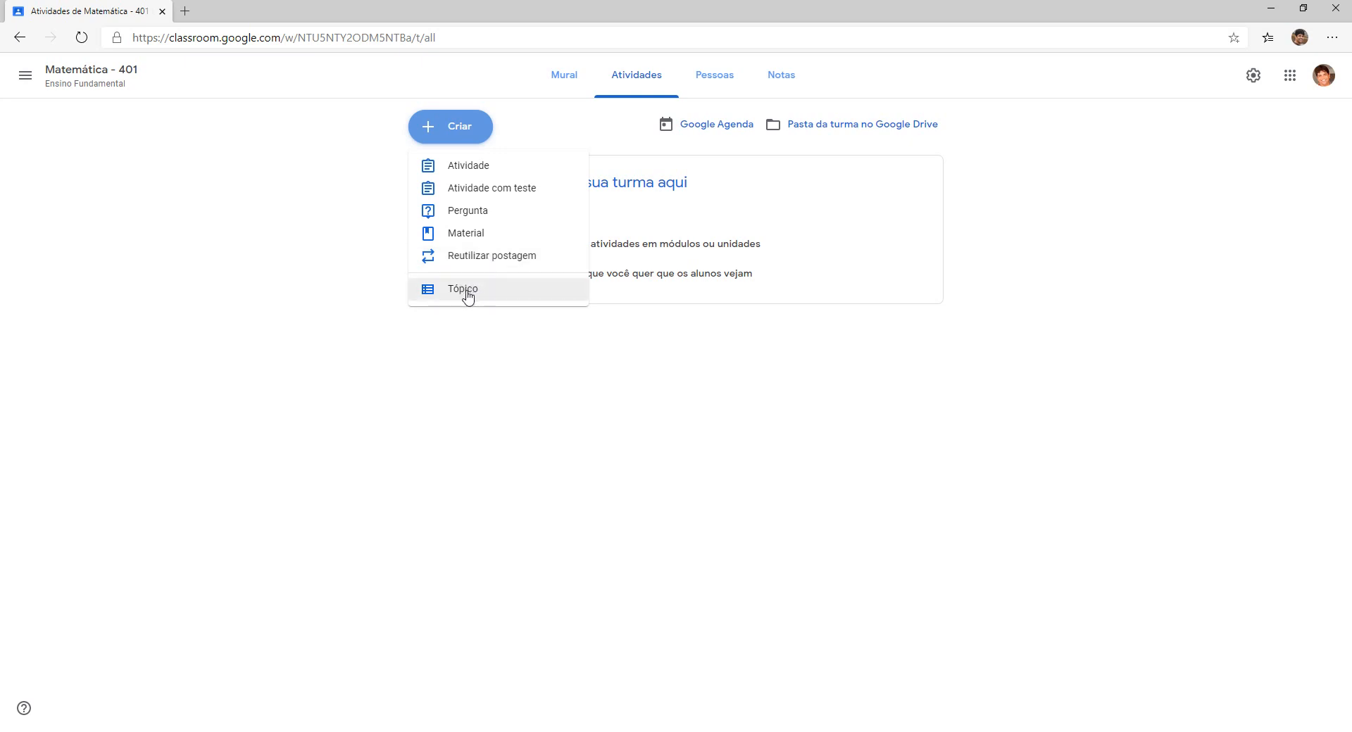
# Create a new Atividade assignment and dismiss the rubric tip.
pyautogui.click(478, 169)
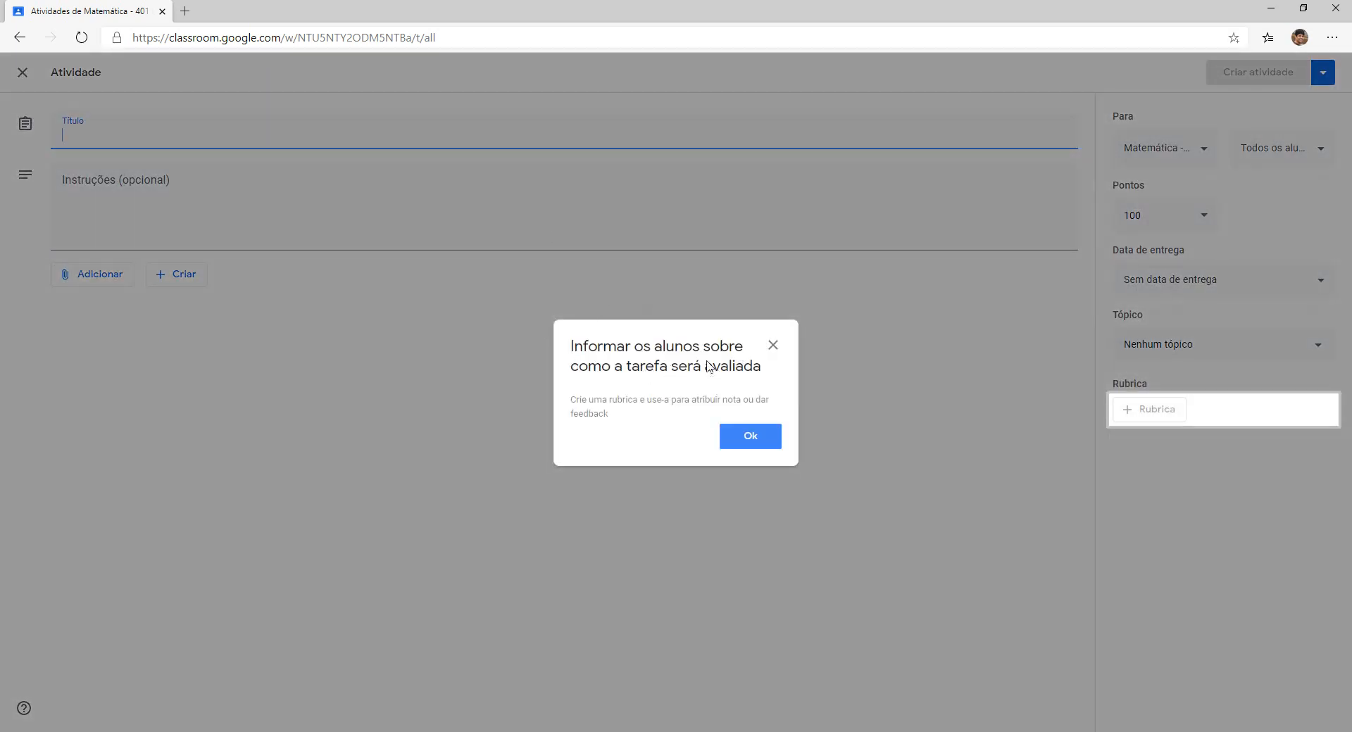
pyautogui.click(752, 436)
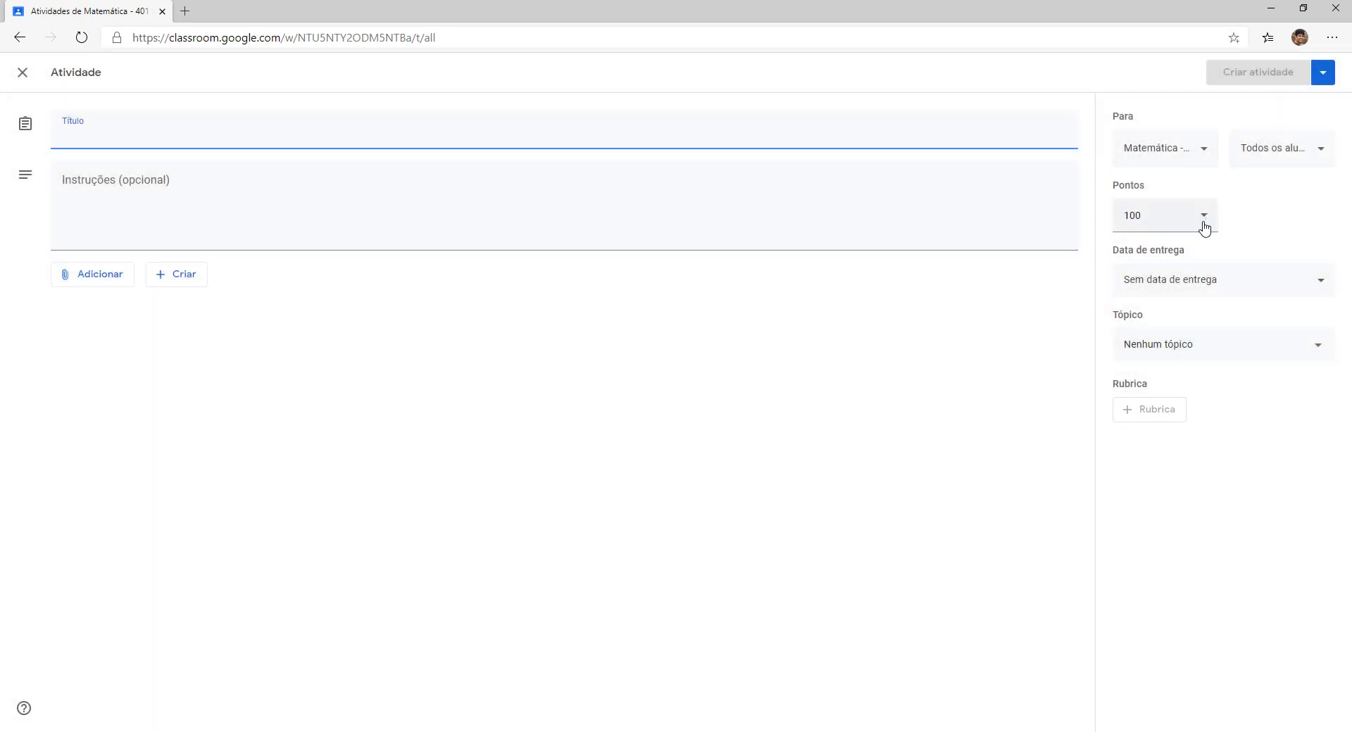
pyautogui.click(1321, 281)
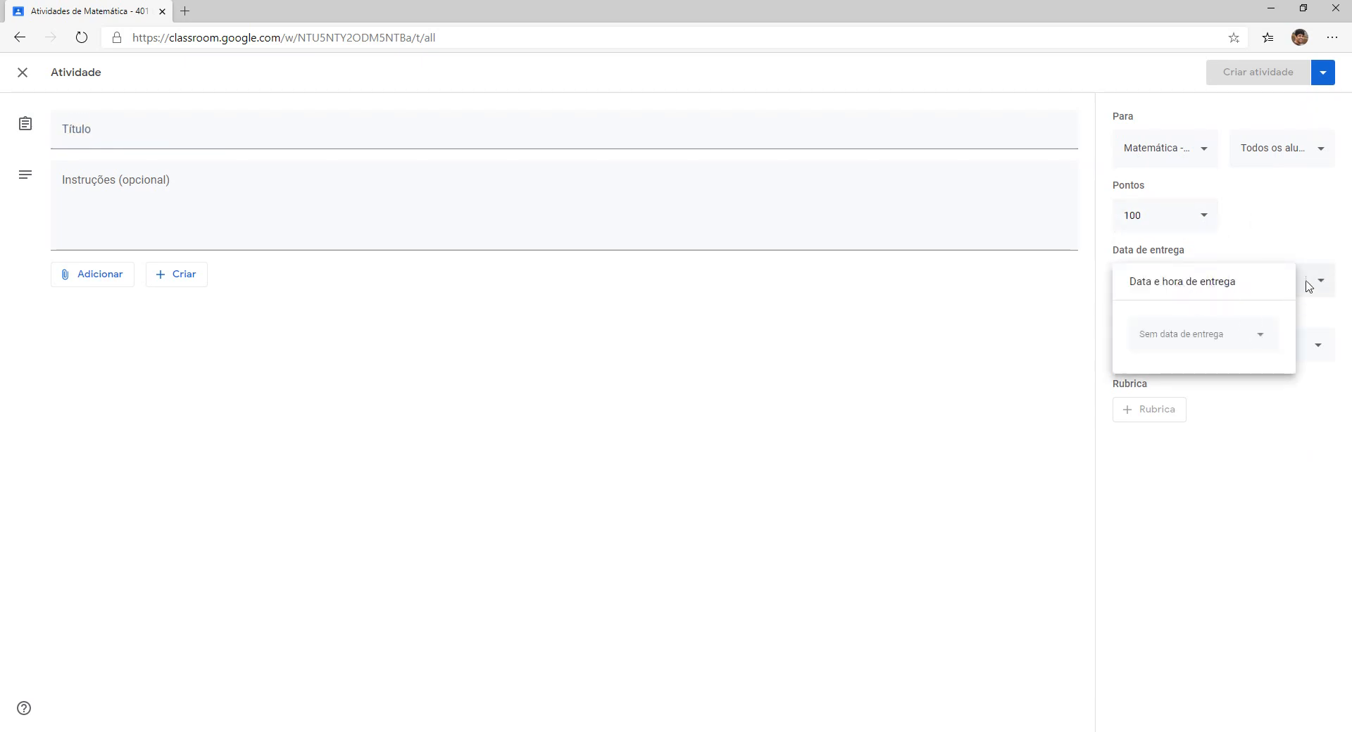
# Set the due date to Tuesday 7 April 2020 at 17:30.
pyautogui.click(1214, 339)
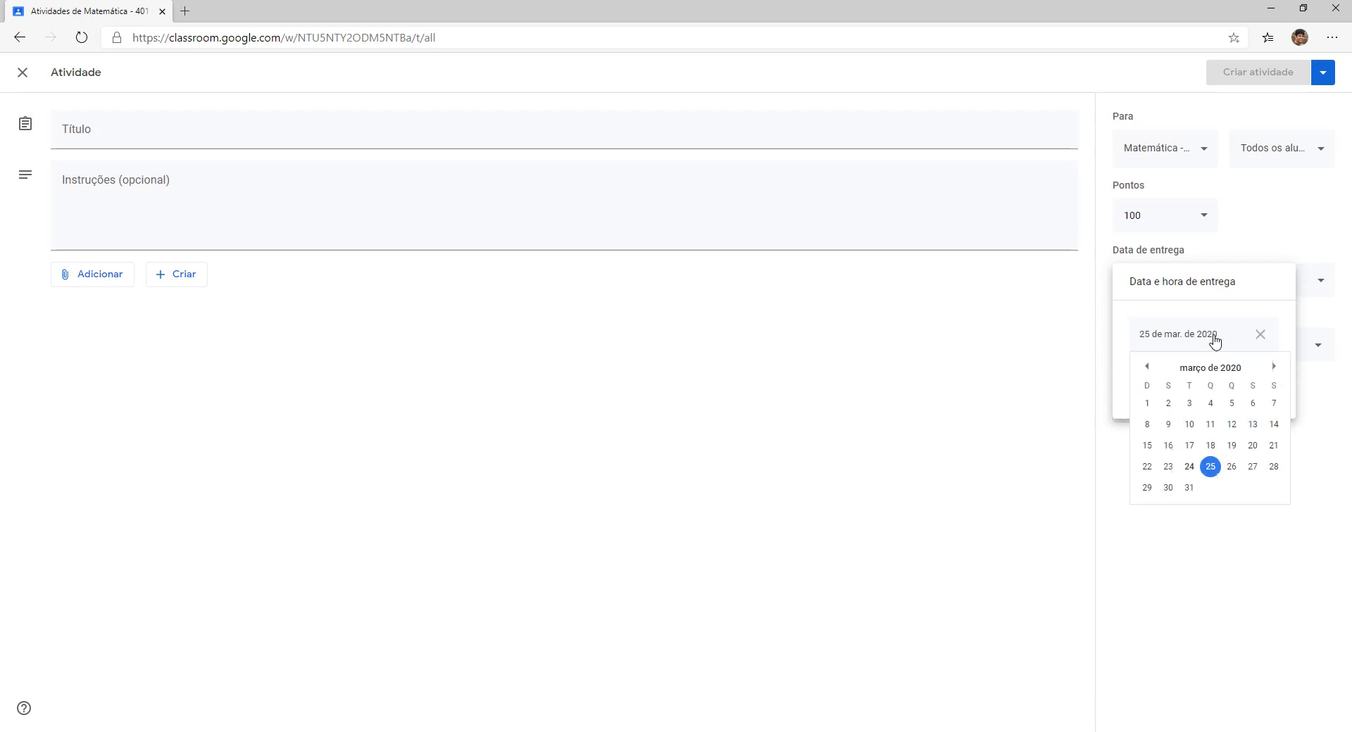
pyautogui.click(1273, 368)
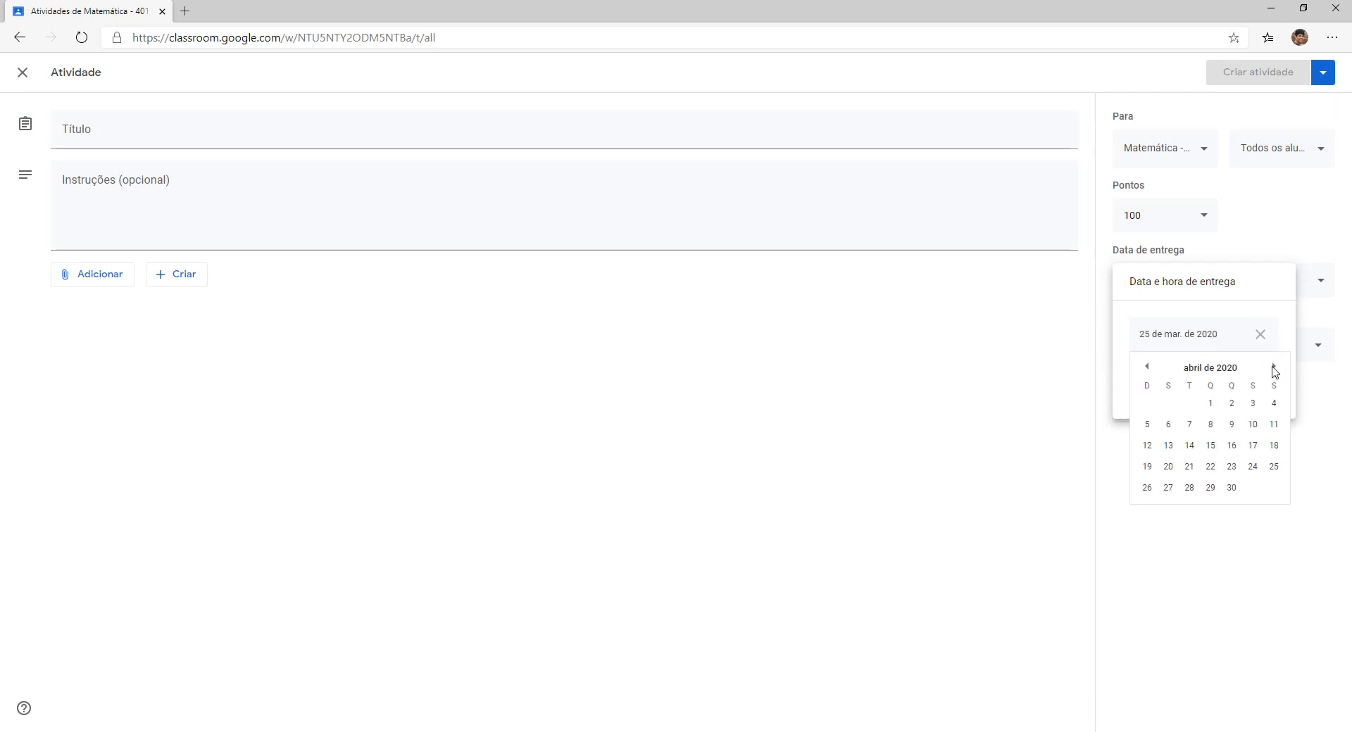
pyautogui.click(1189, 425)
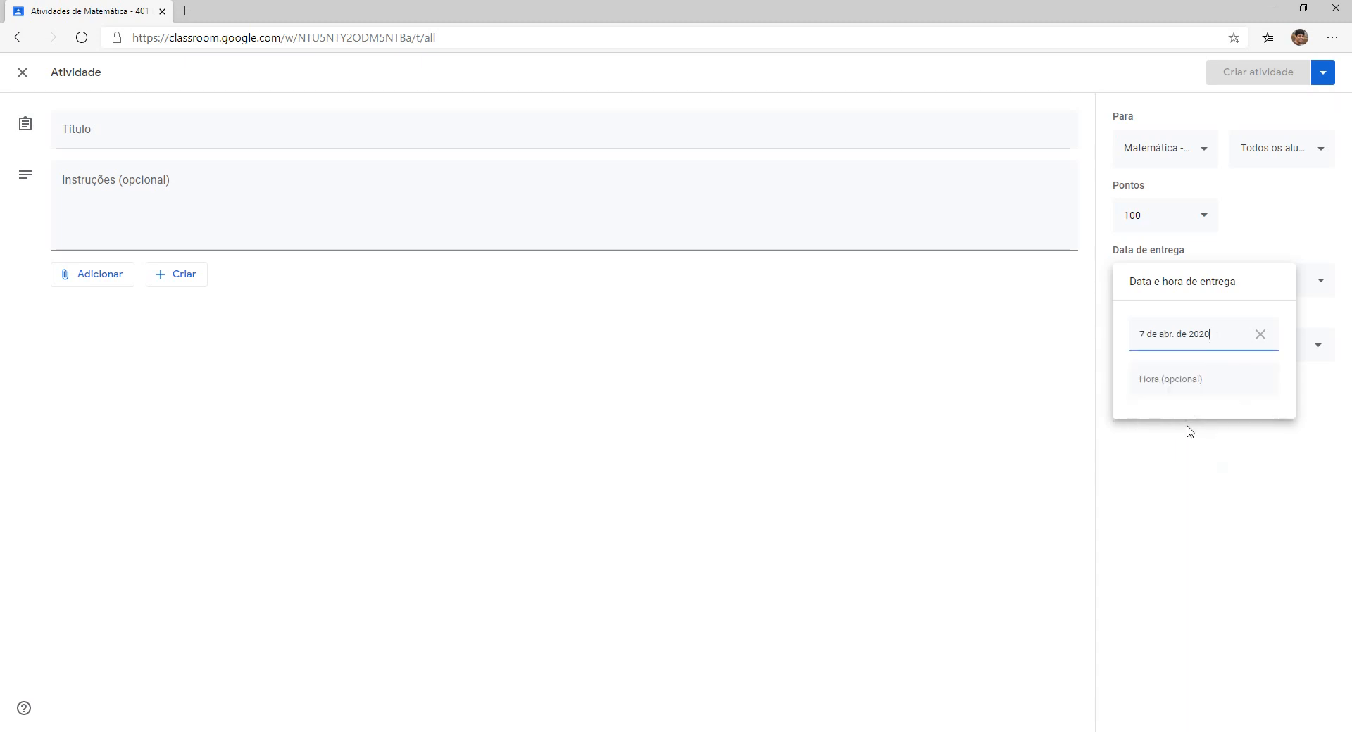
pyautogui.click(1184, 382)
pyautogui.write('17:30')
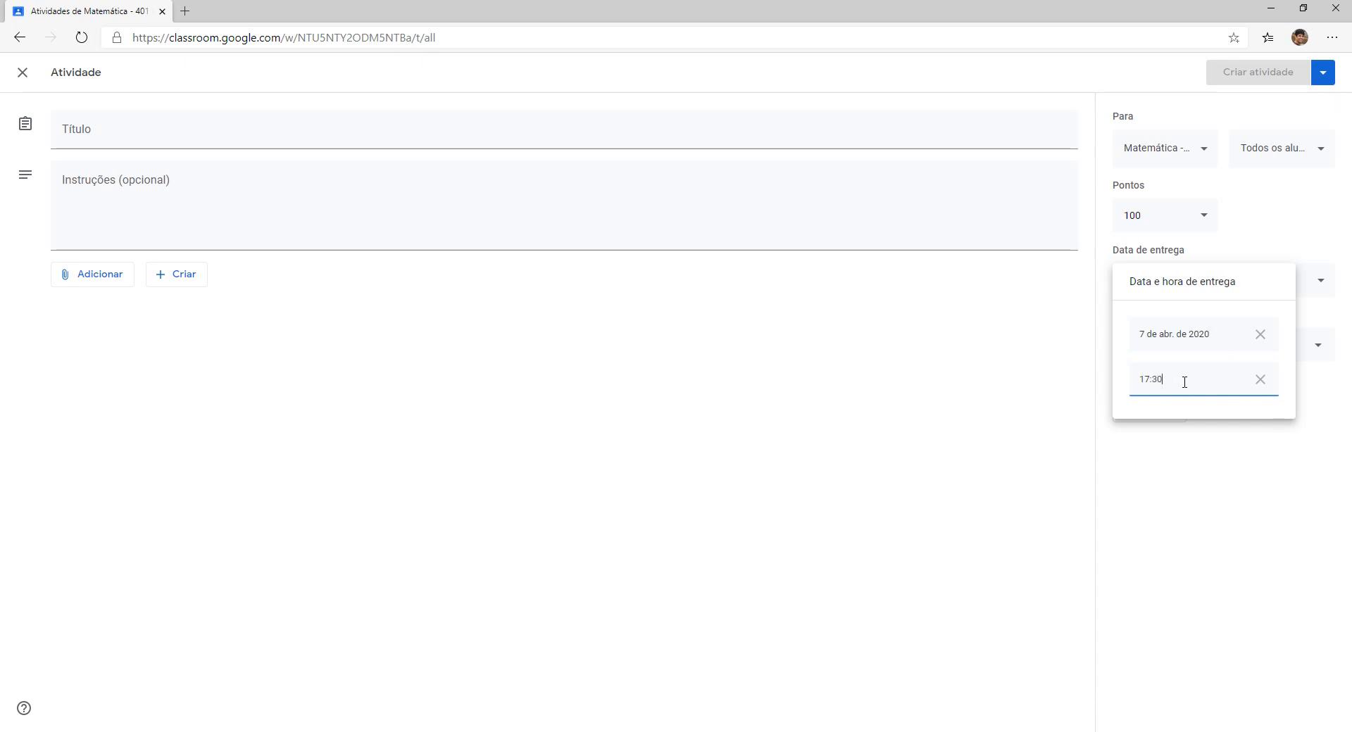
pyautogui.click(1190, 454)
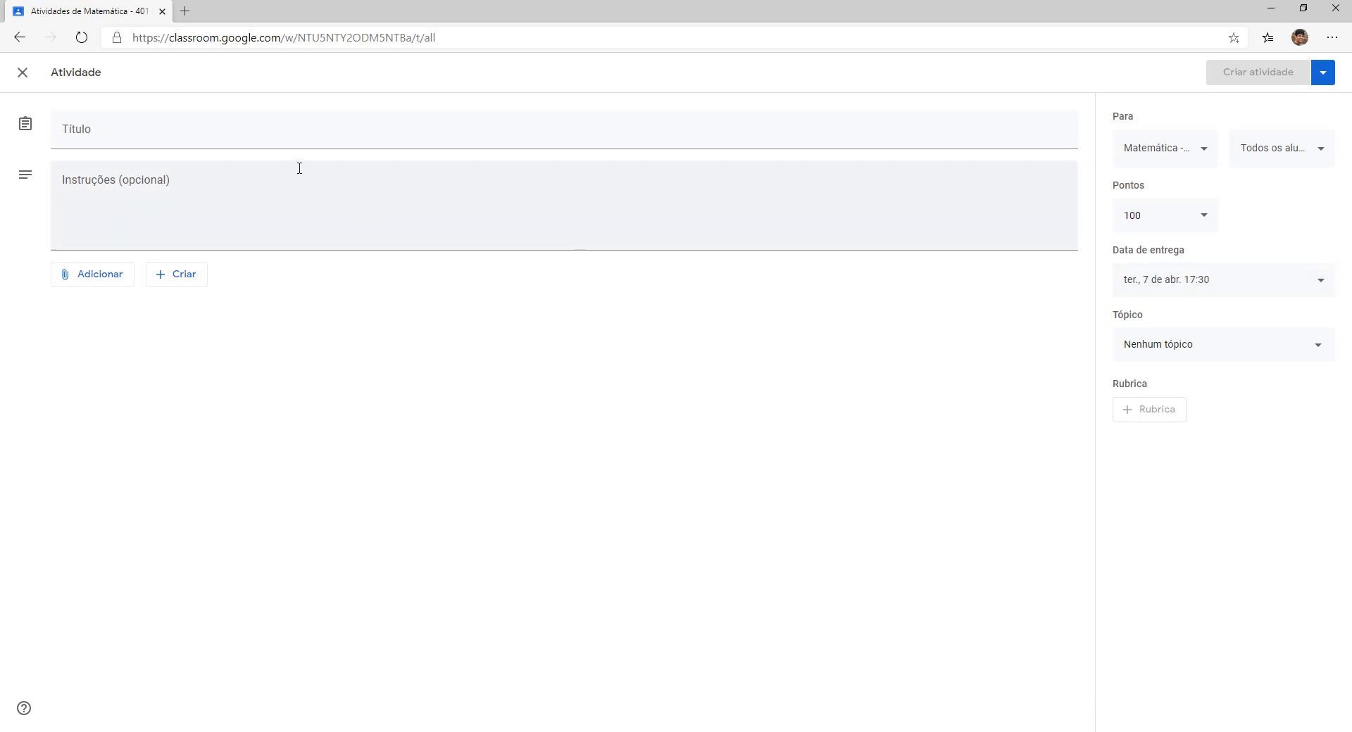
# Enter the title 'TRABALHO DE MATEMÁTICA' in capital letters.
pyautogui.click(96, 130)
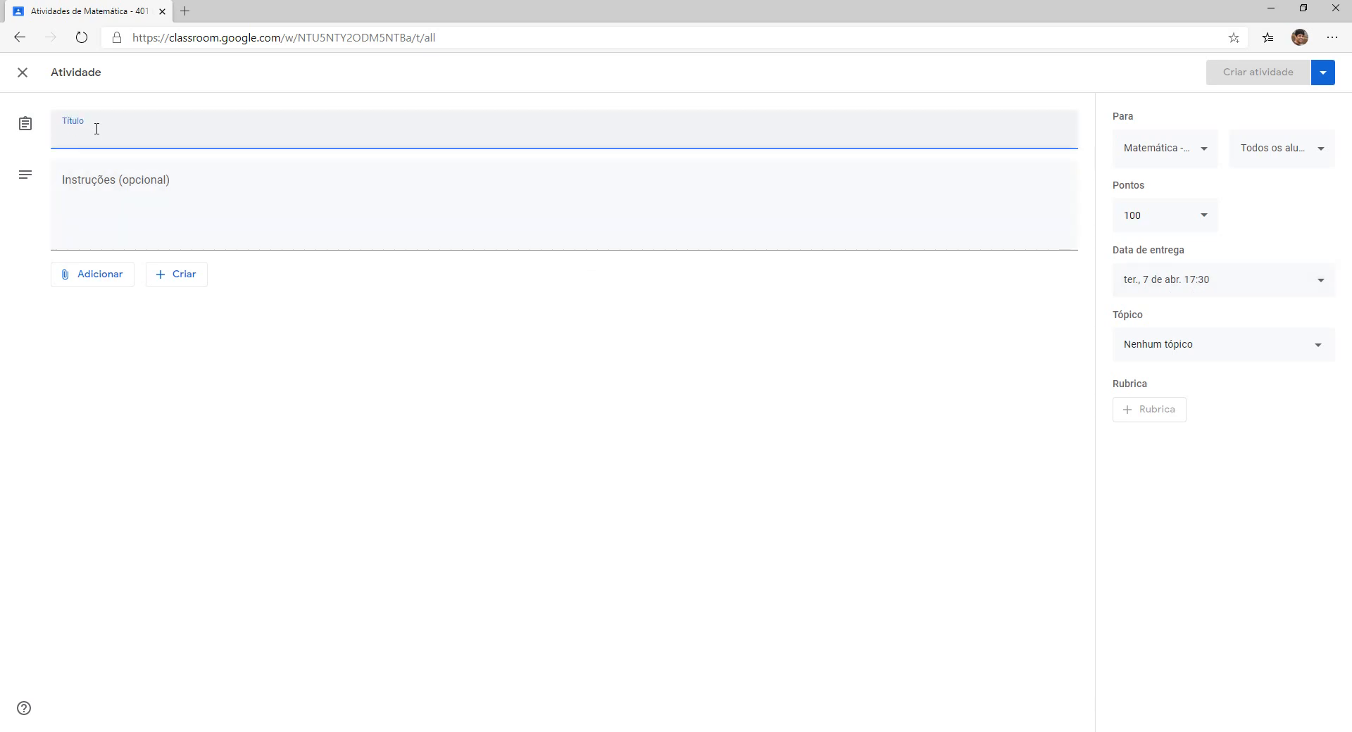
pyautogui.press('capslock')
pyautogui.write('TRABALHO')
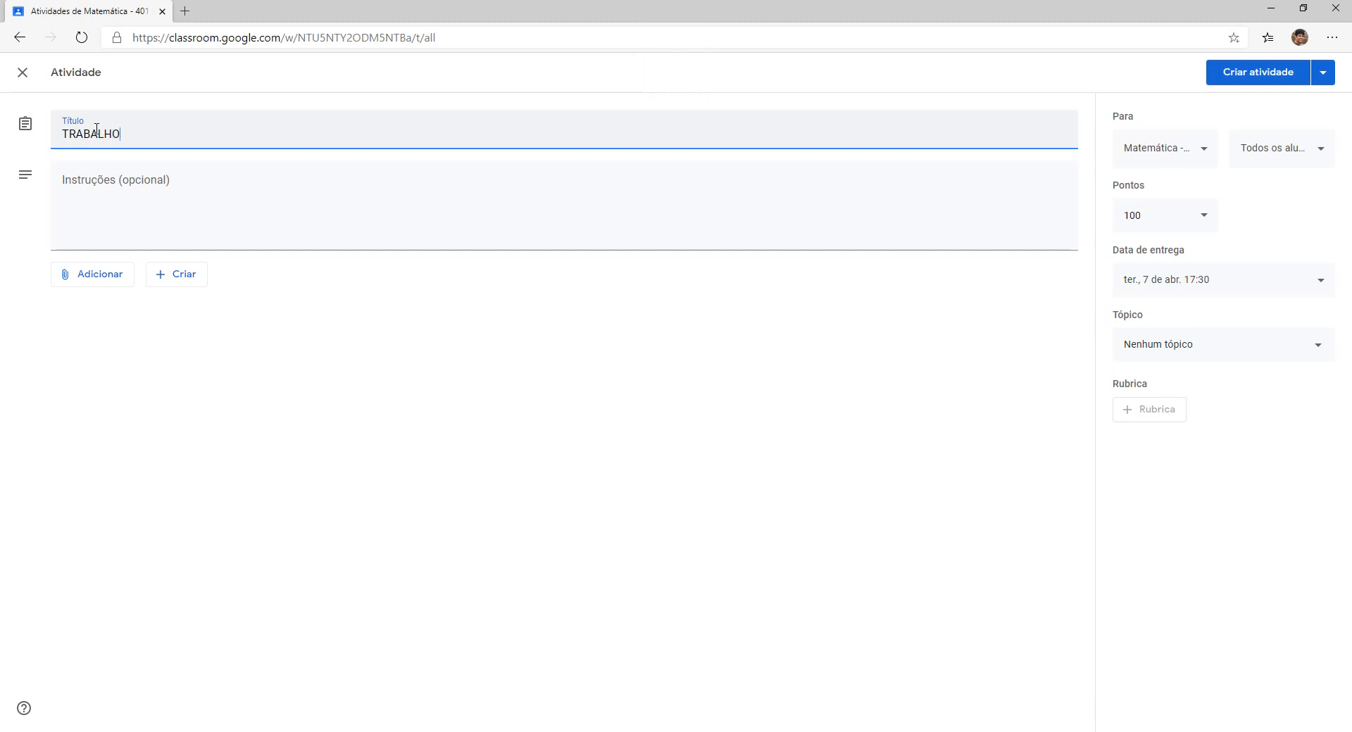
pyautogui.write(' DE MATEMÁTICA')
pyautogui.click(108, 225)
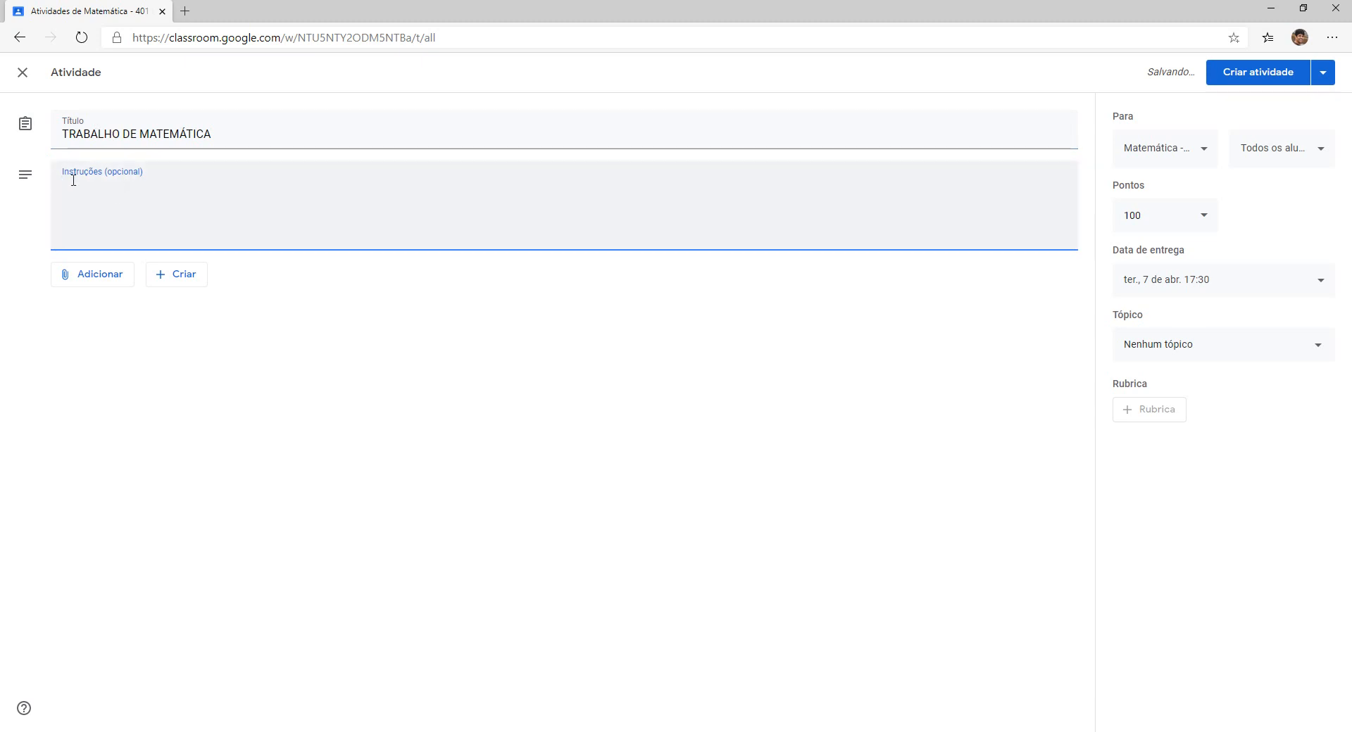
pyautogui.click(96, 281)
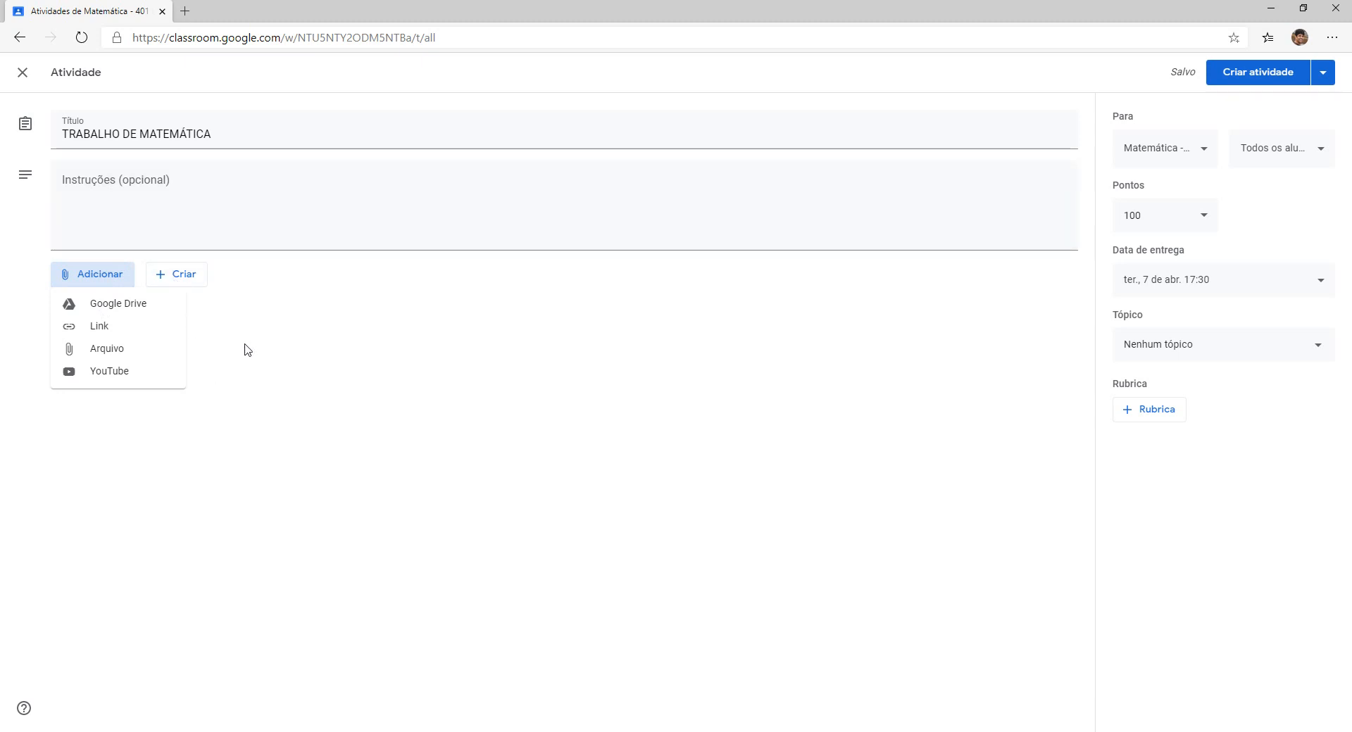
# Show the + Criar list: Documentos, Apresentações, Planilhas, Desenhos, Formulários.
pyautogui.click(142, 206)
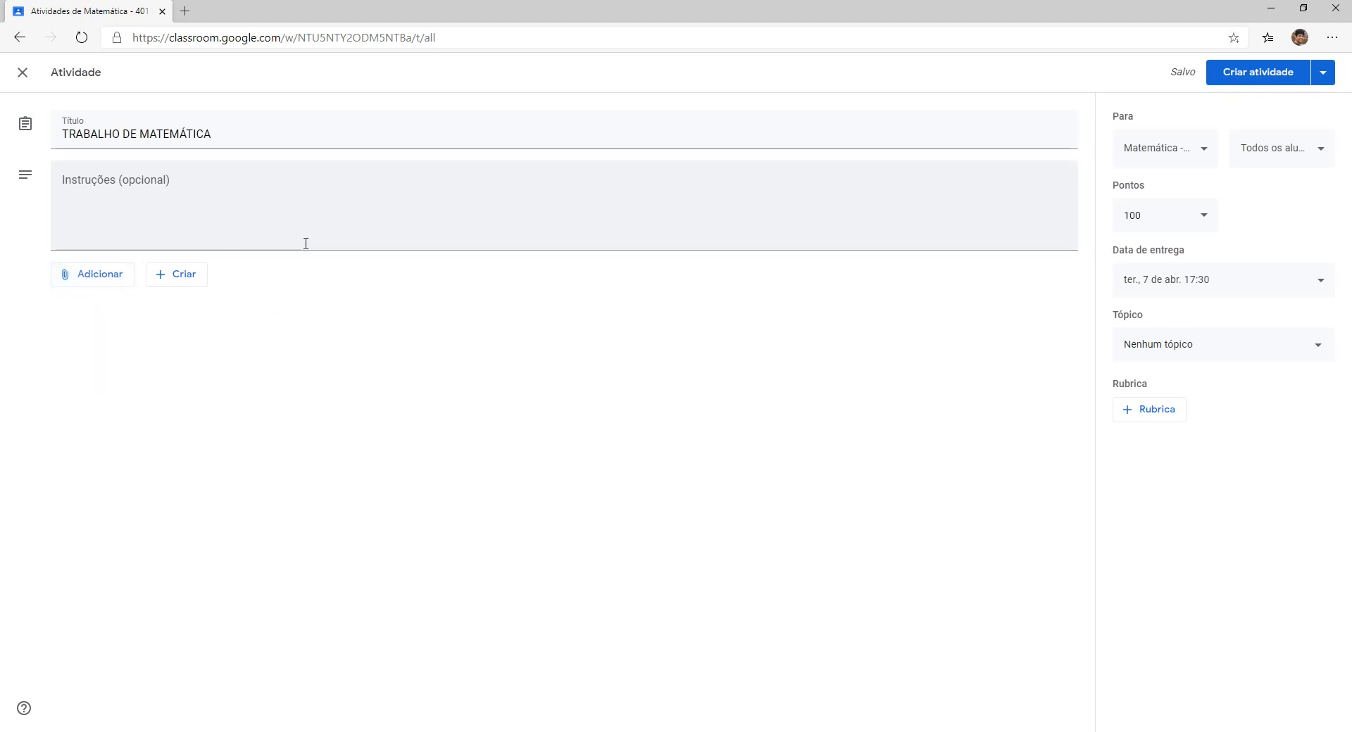
pyautogui.click(182, 278)
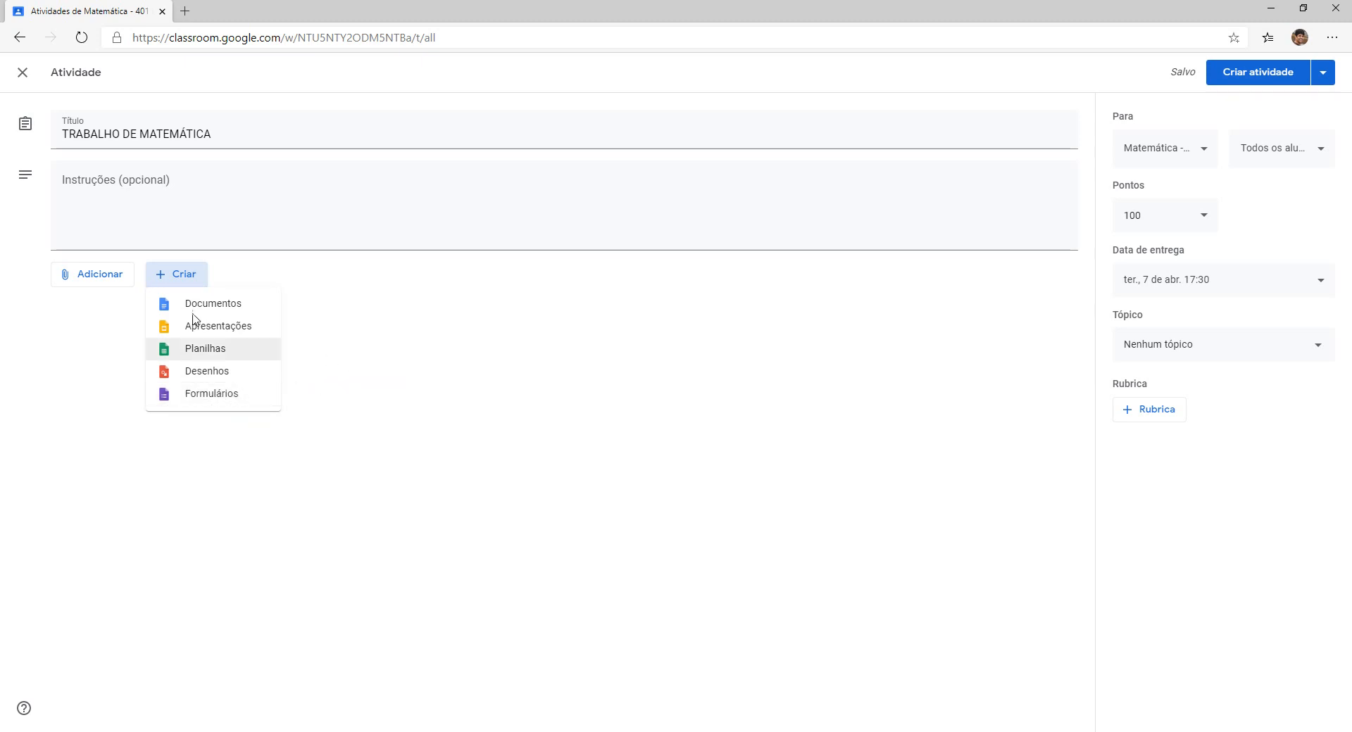
pyautogui.click(76, 205)
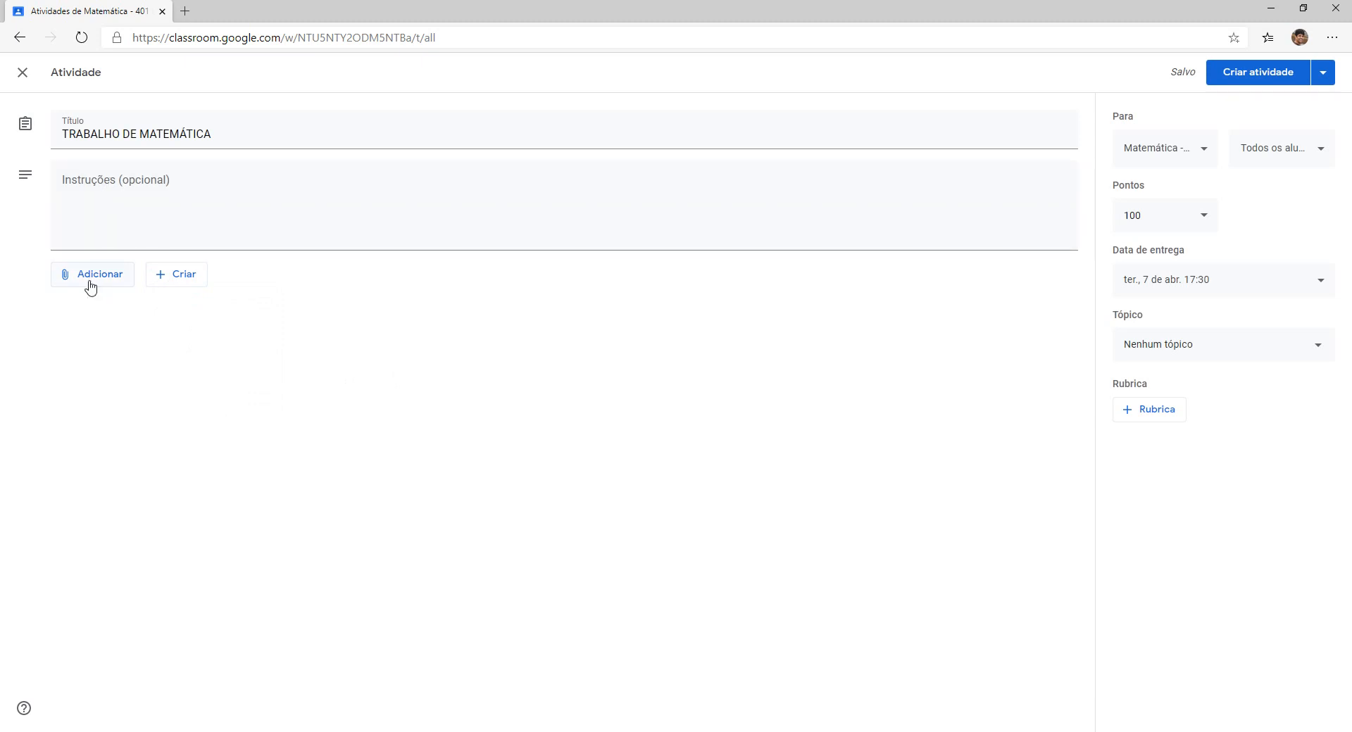
pyautogui.click(176, 279)
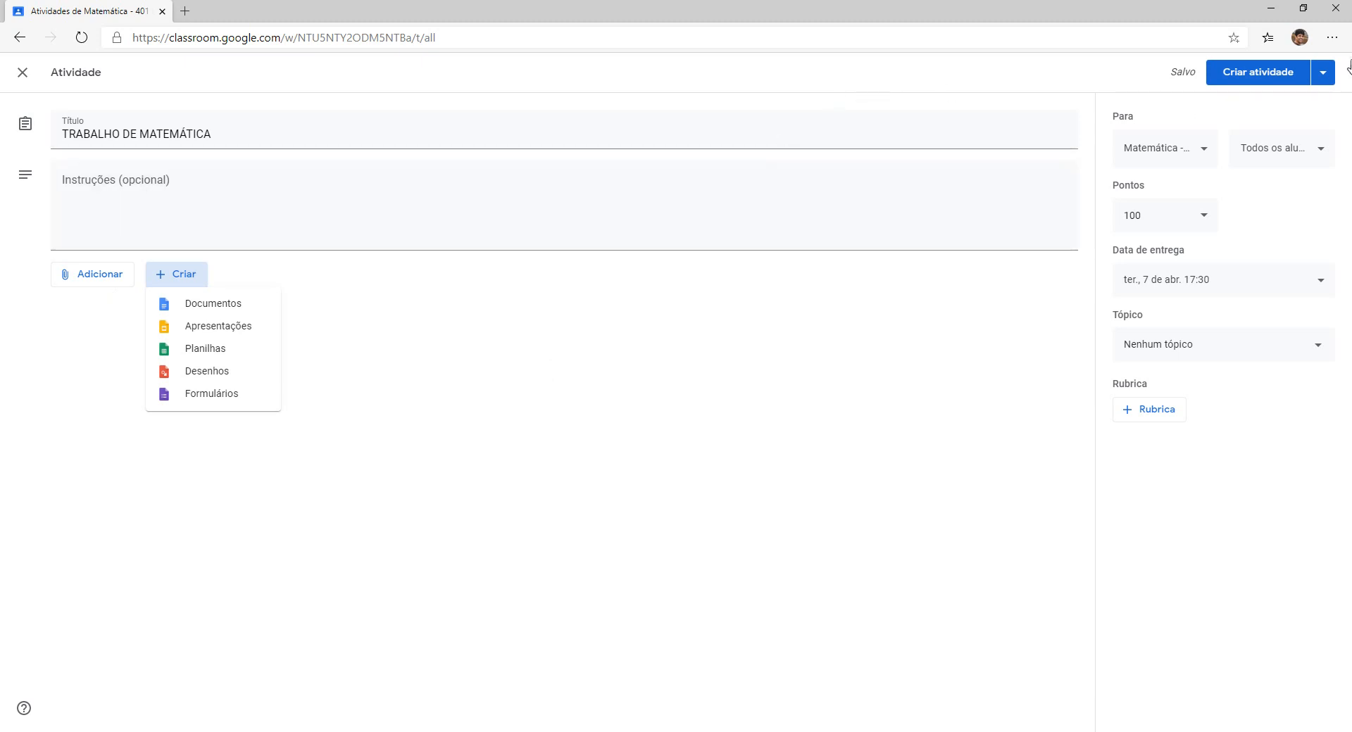
# Write the instructions 'Execute os exercícios da lista anexa.'.
pyautogui.click(169, 219)
pyautogui.click(97, 217)
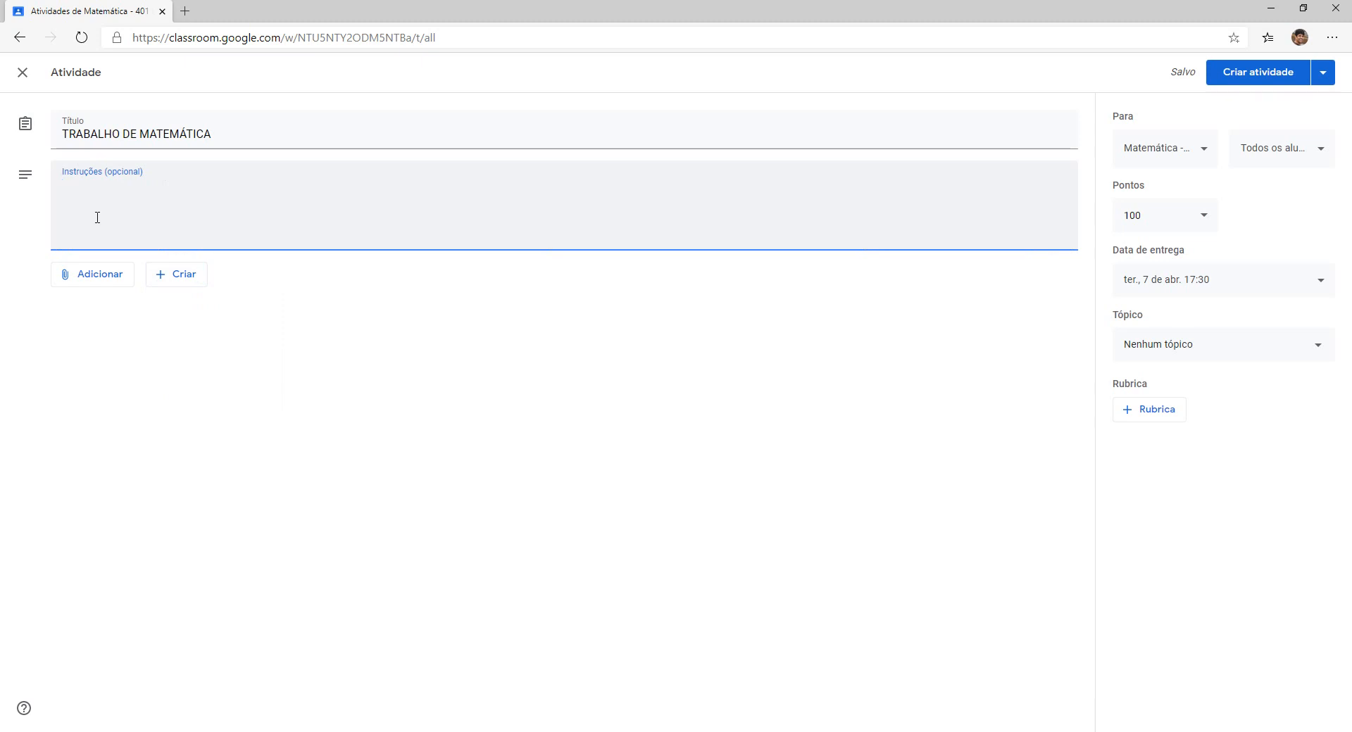
pyautogui.write('eX')
pyautogui.press('capslock')
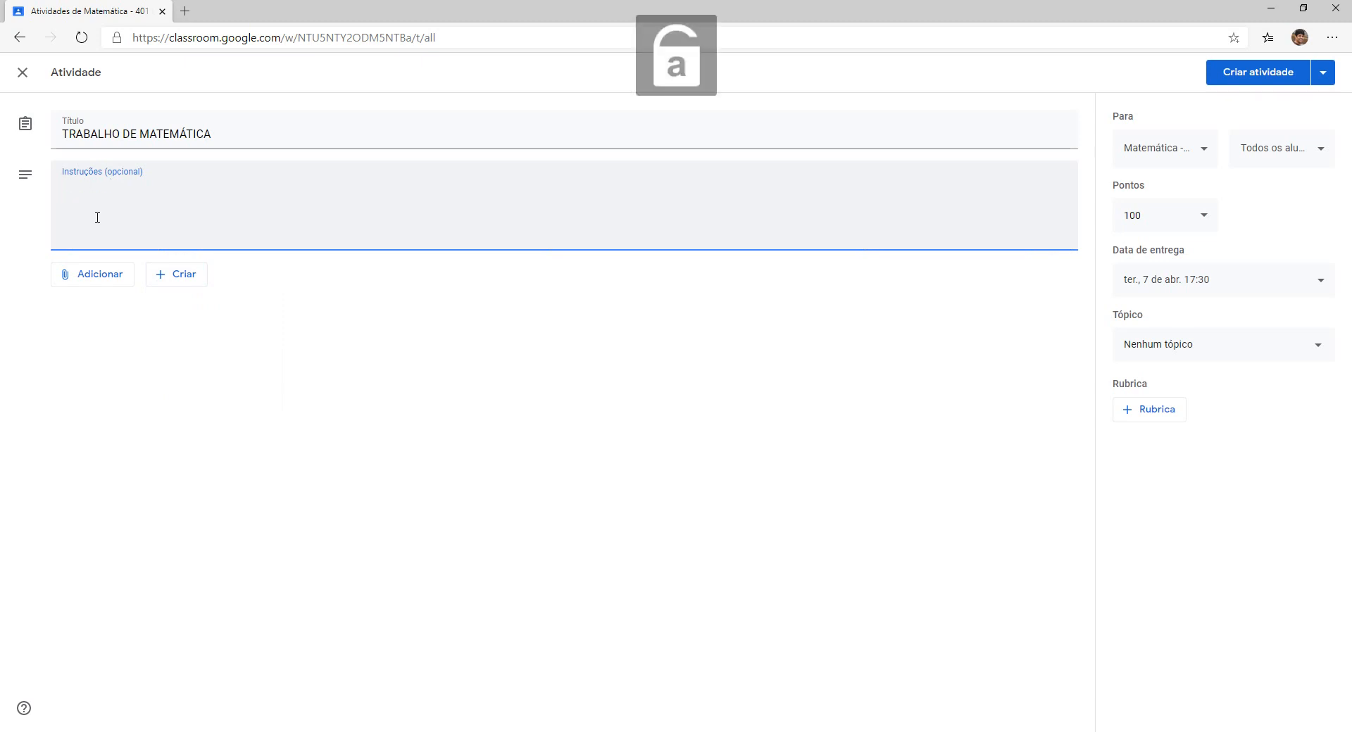
pyautogui.write('ecu')
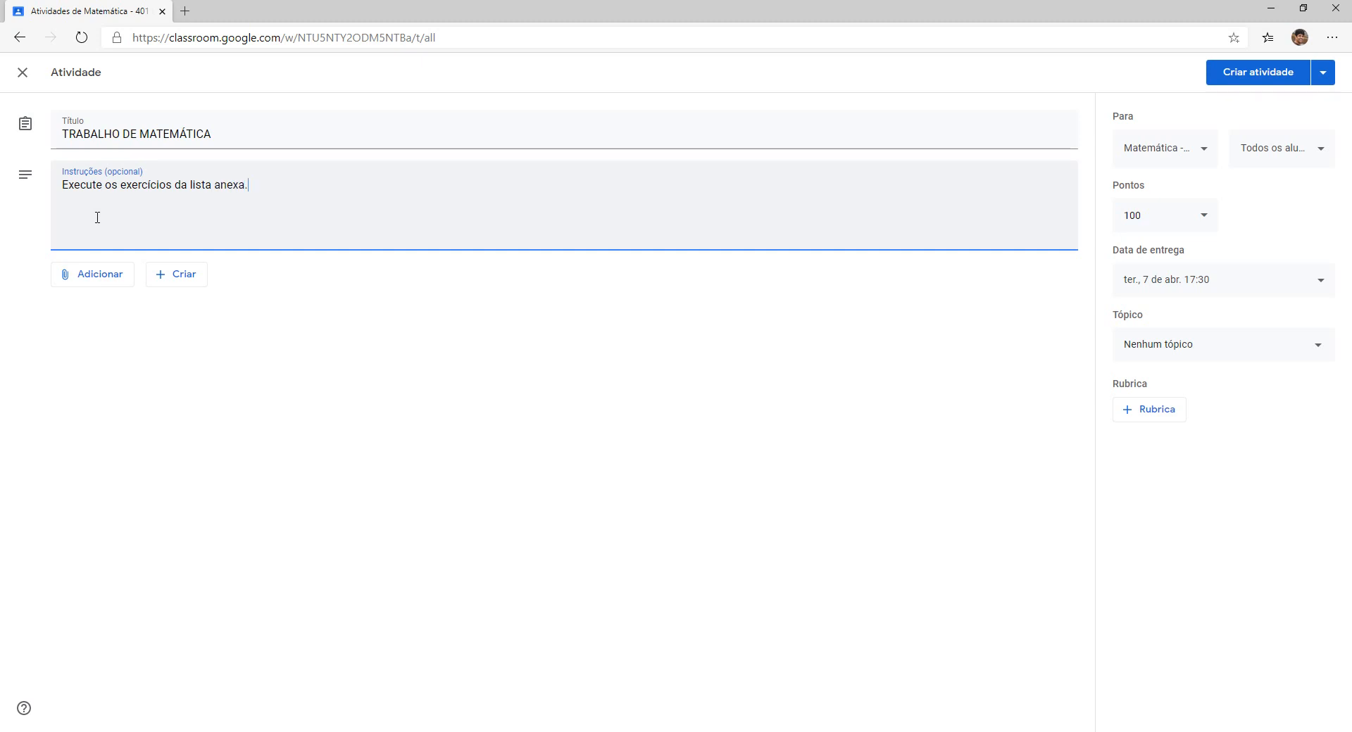
pyautogui.click(91, 274)
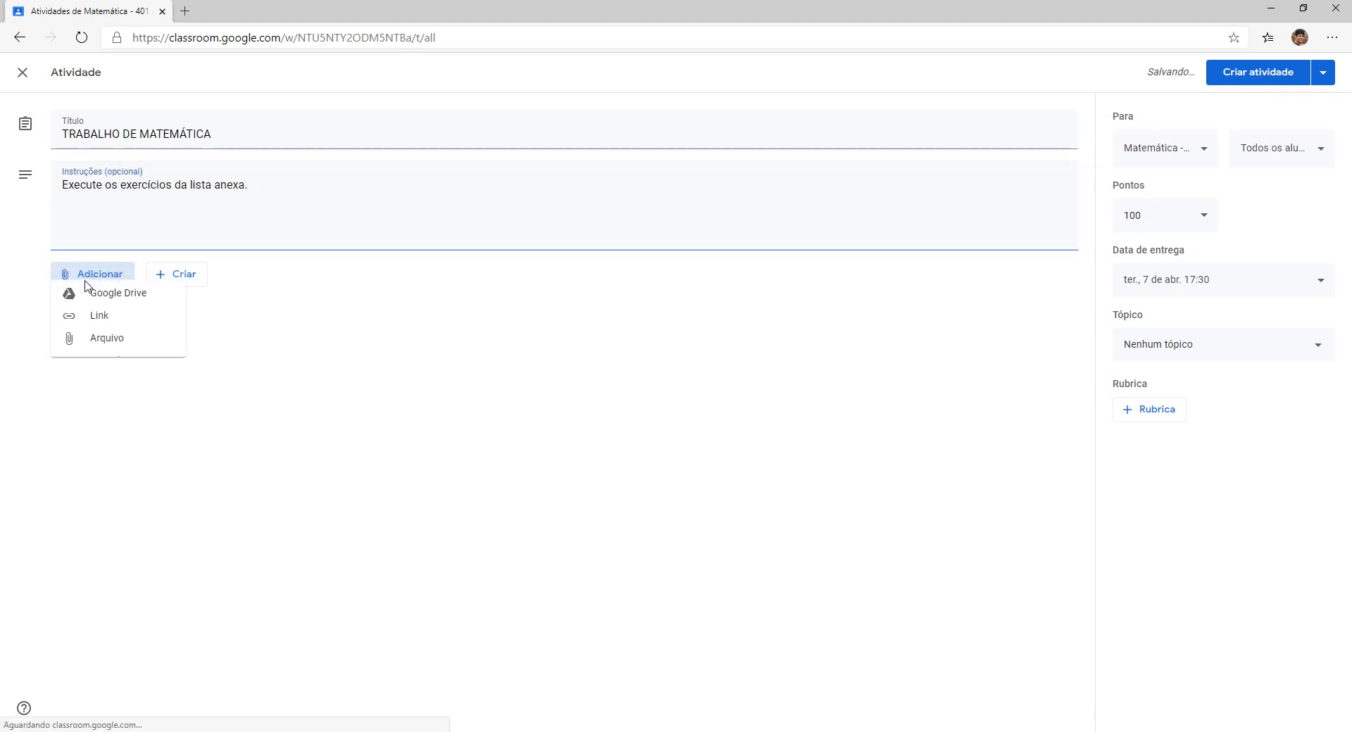
# Choose Arquivo to open the upload dialog and bring the Database Explorer window forward.
pyautogui.click(105, 350)
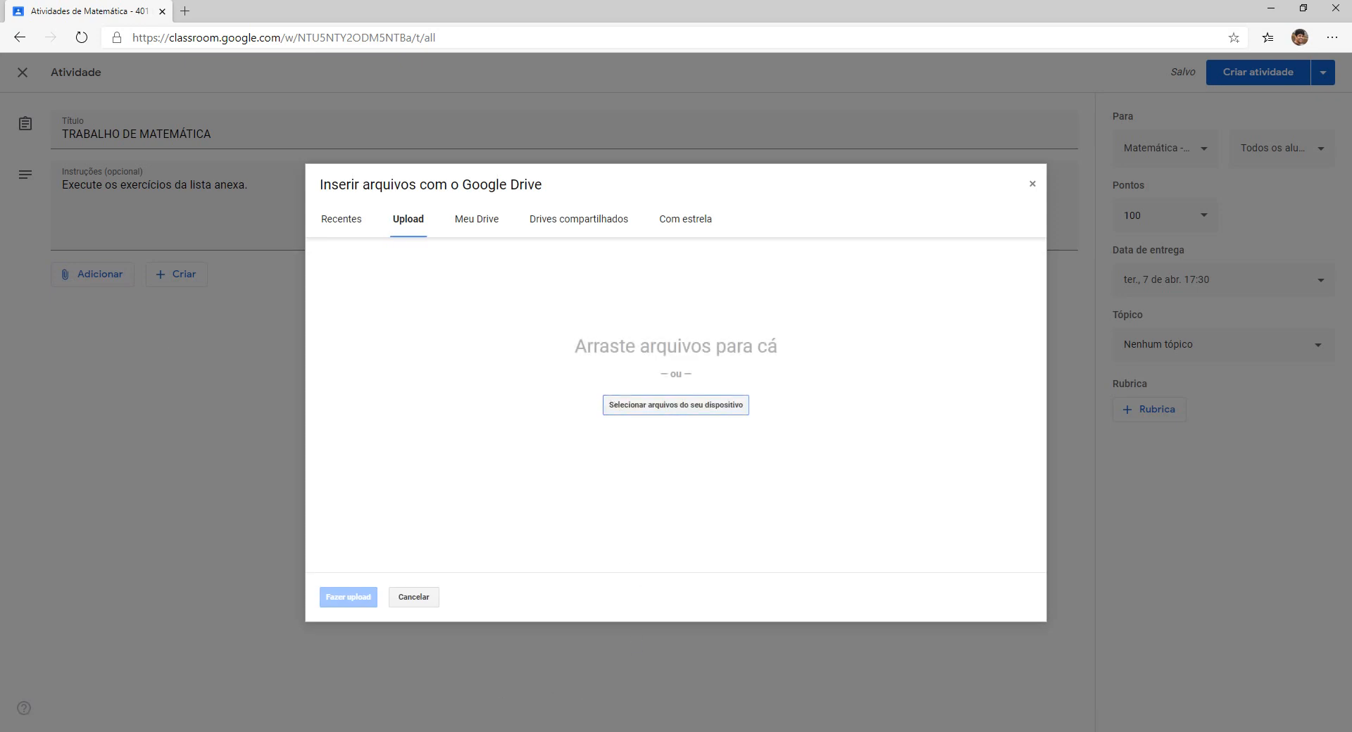
pyautogui.moveTo(397, 731)
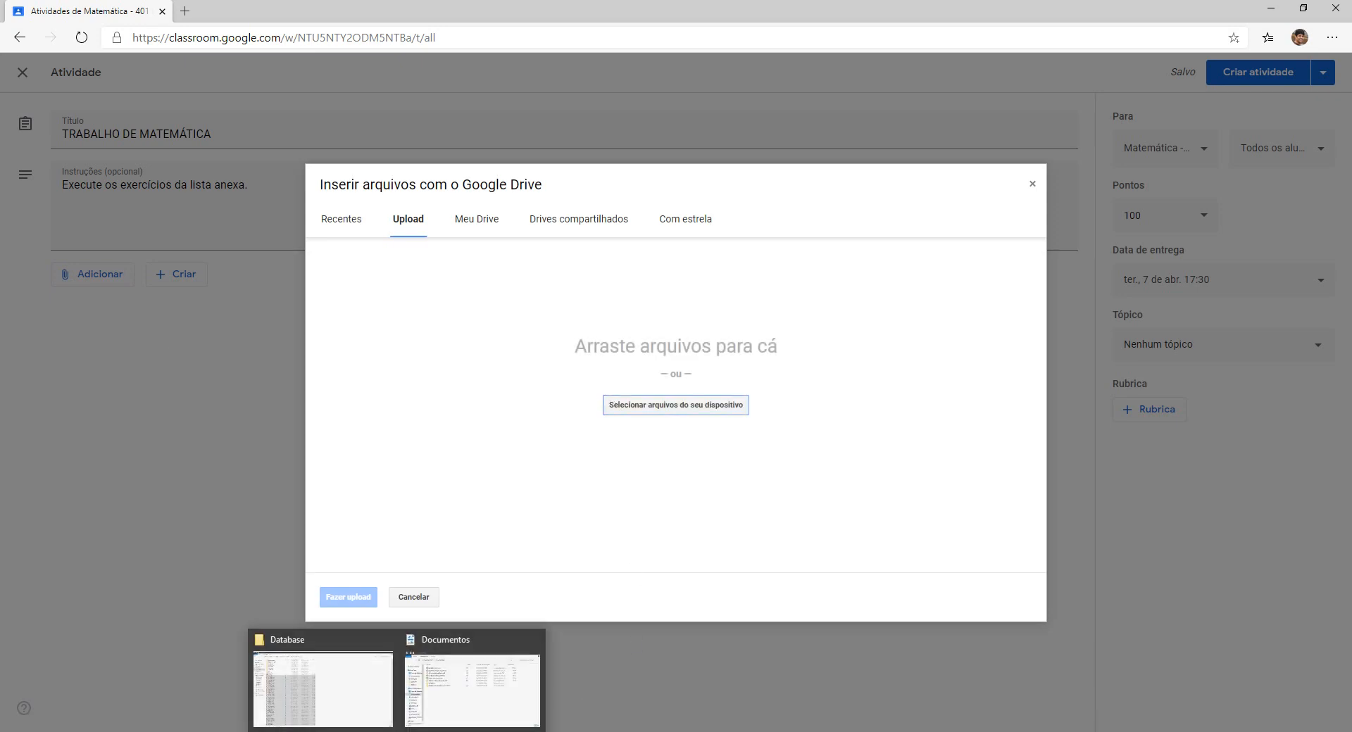
pyautogui.click(354, 698)
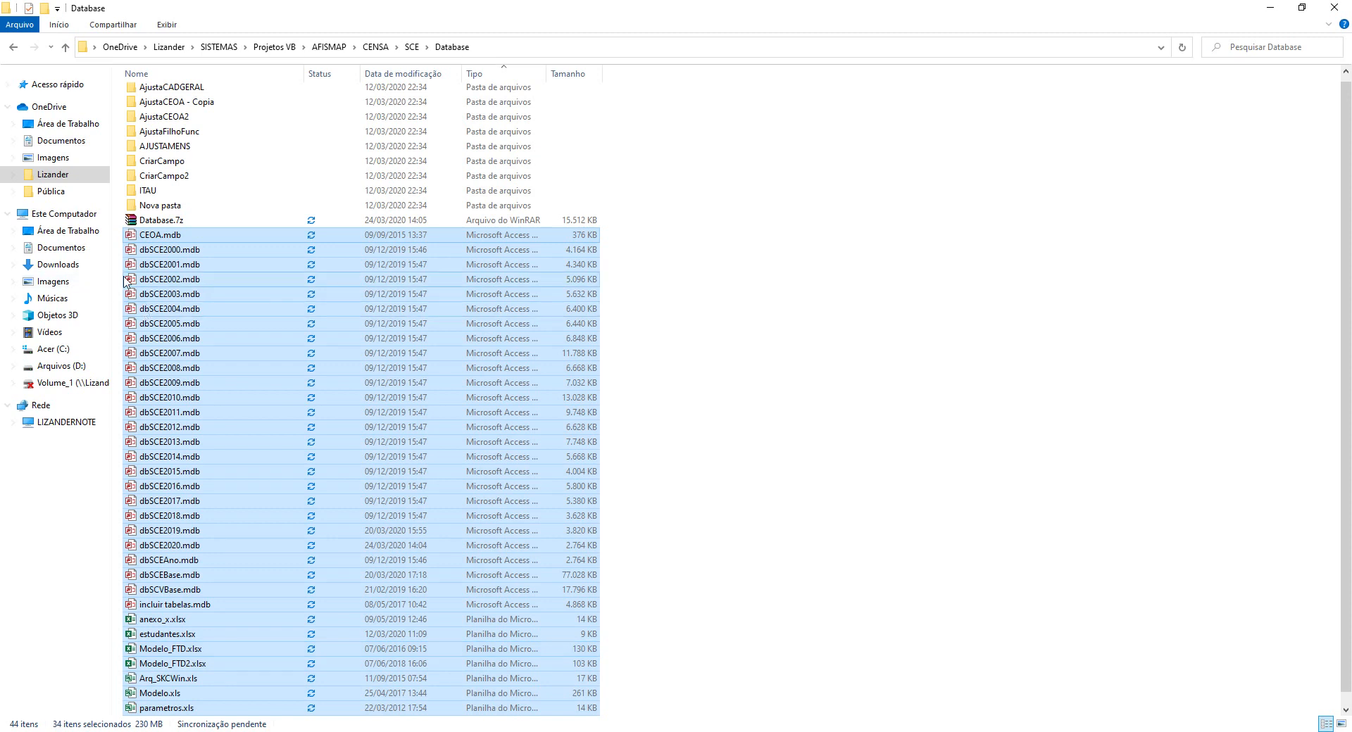
# Drag Microsoft Visual Basic.pdf from Acer (C:) Documentos into the Upload tab.
pyautogui.click(55, 349)
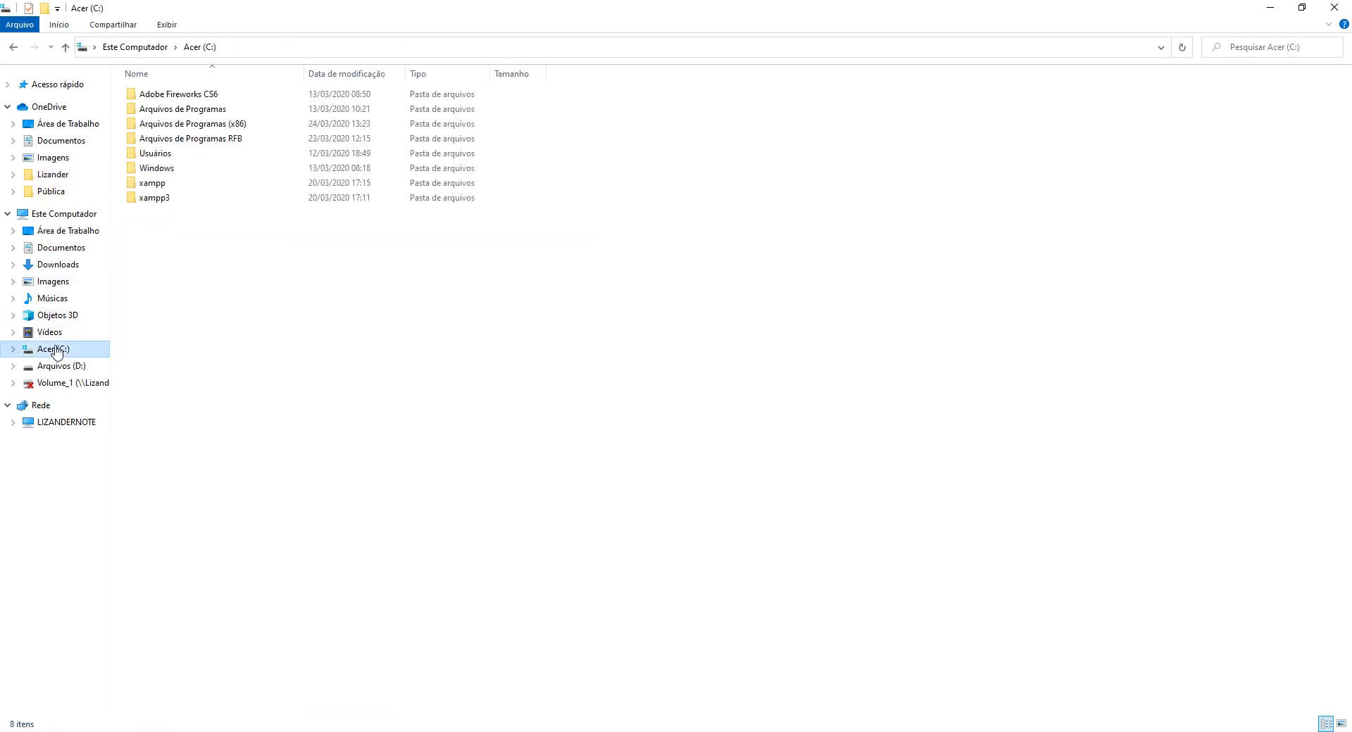
pyautogui.click(69, 248)
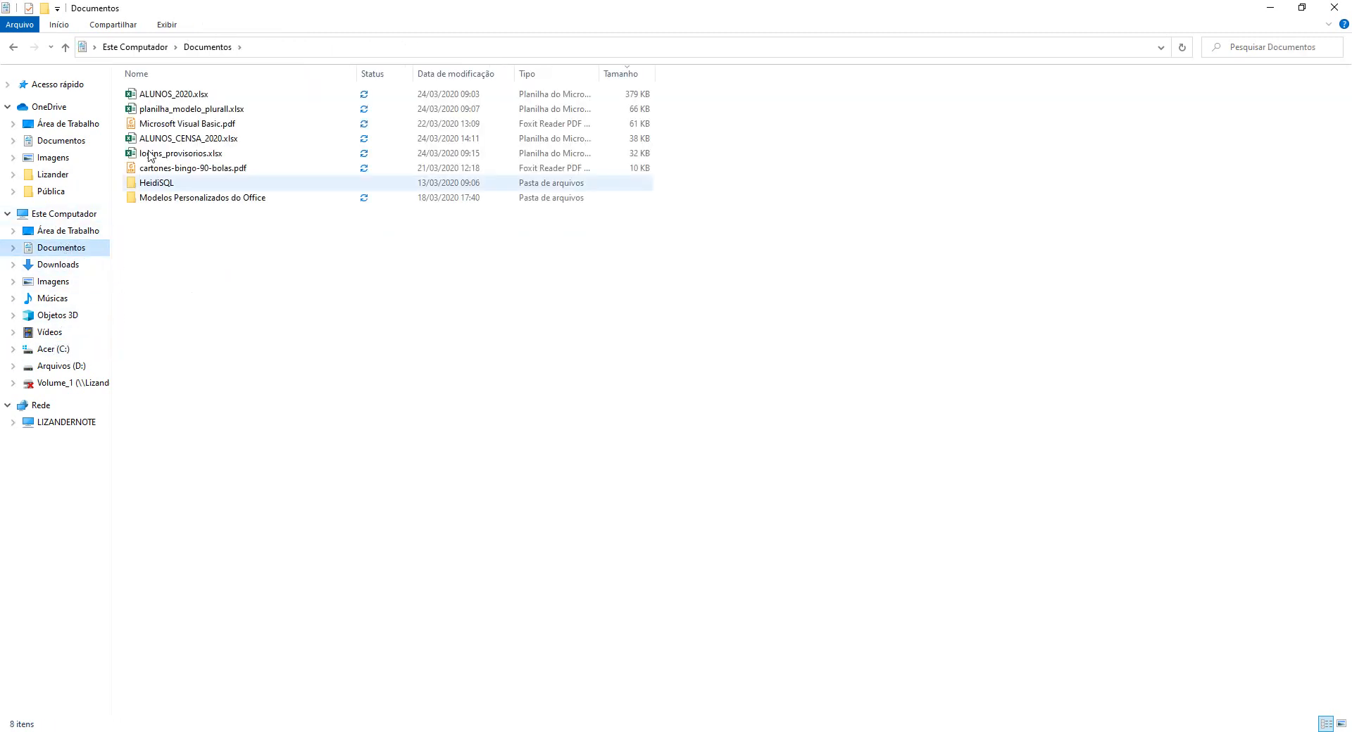
pyautogui.click(181, 126)
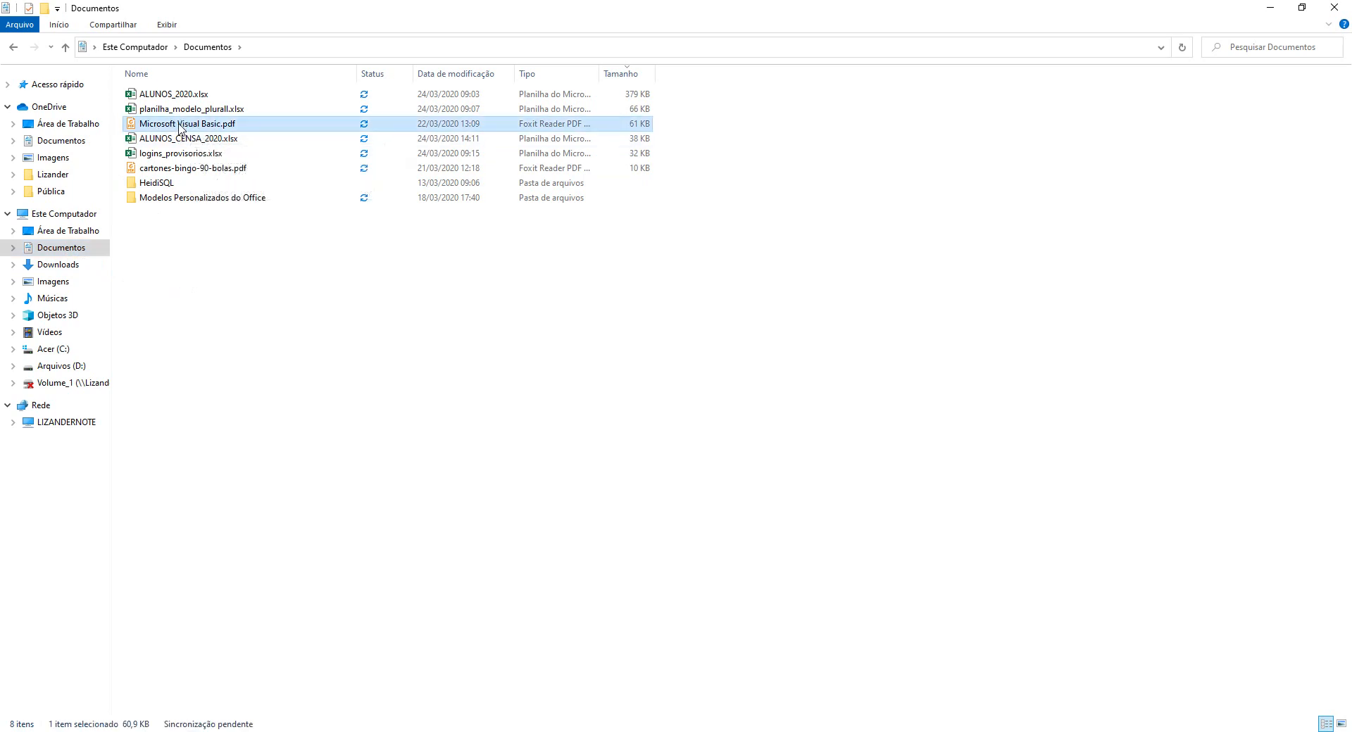
pyautogui.moveTo(180, 127); pyautogui.dragTo(650, 381)
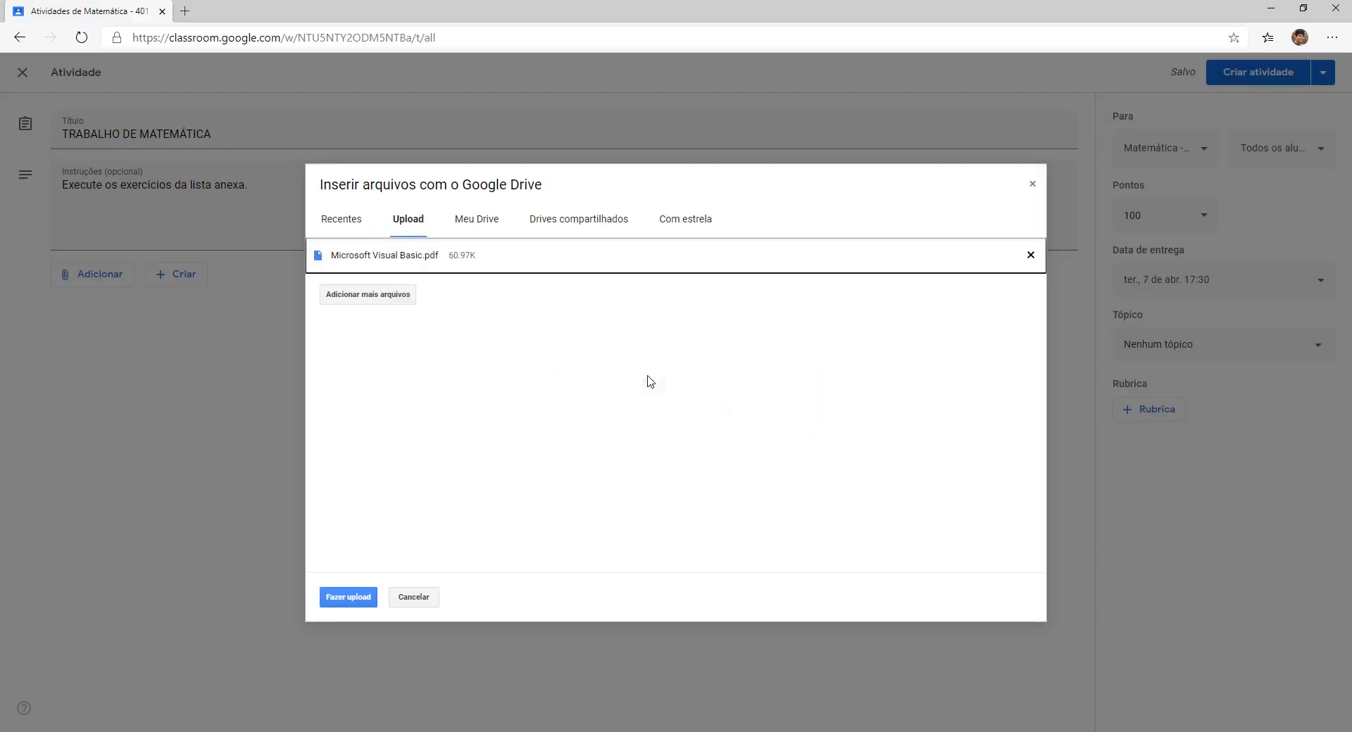
# Upload Microsoft Visual Basic.pdf with sharing set to 'Os alunos podem visualizar o arquivo'.
pyautogui.click(350, 600)
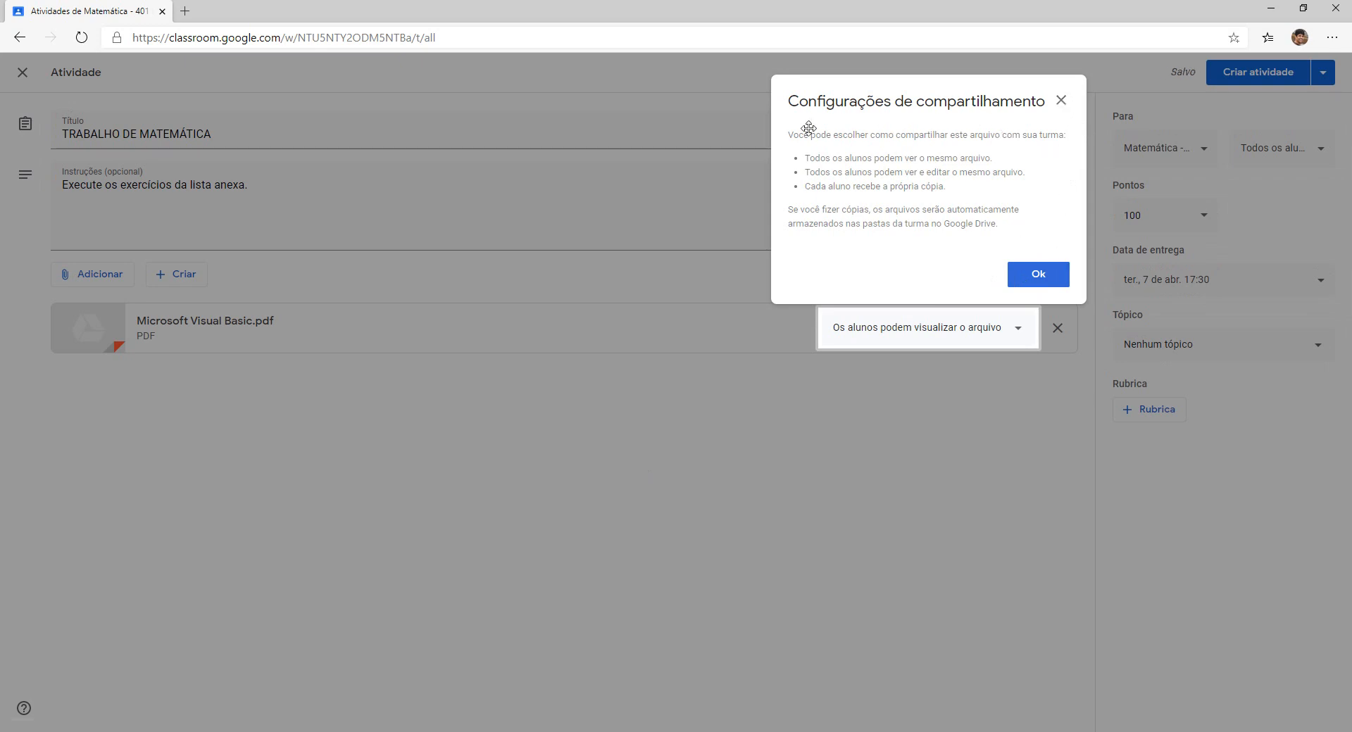
pyautogui.click(1020, 335)
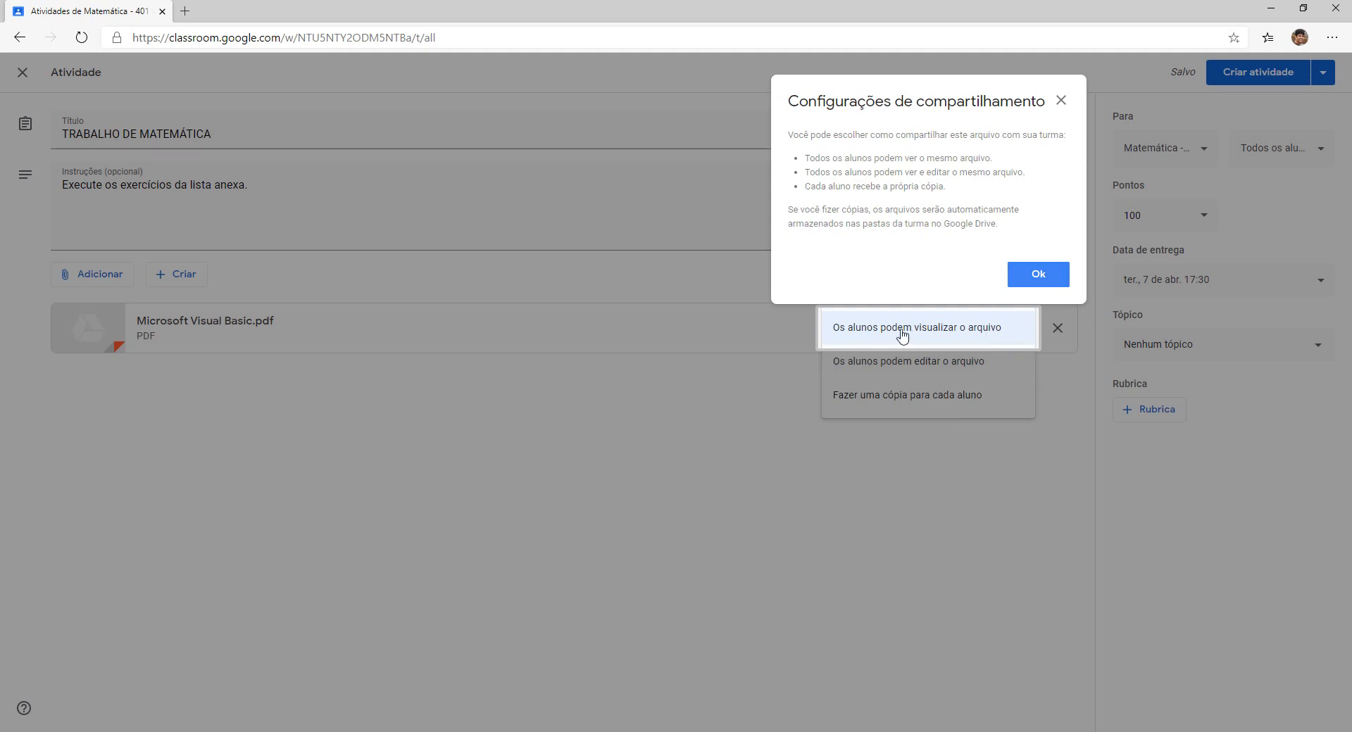
pyautogui.click(1035, 277)
pyautogui.click(960, 327)
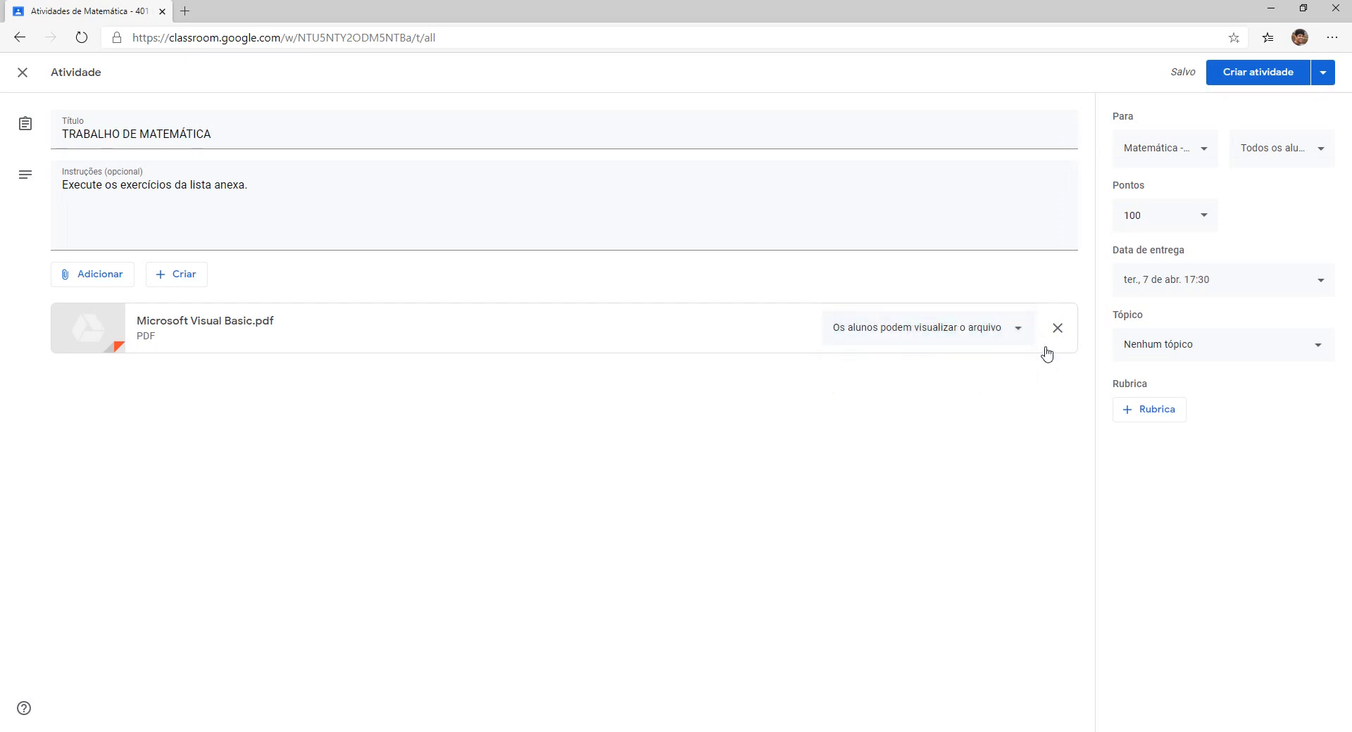
# Post TRABALHO DE MATEMÁTICA to Matemática - 401 and open the class calendar in Google Agenda.
pyautogui.click(1254, 77)
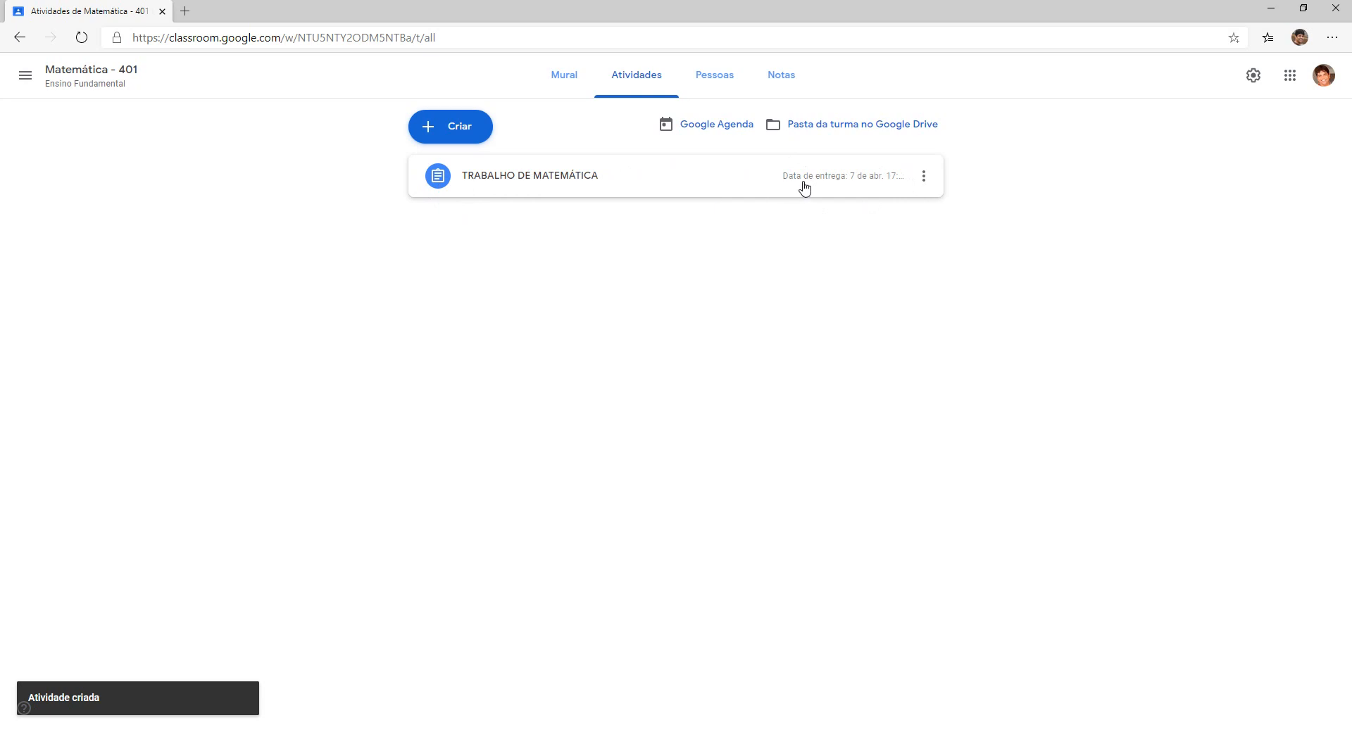
pyautogui.click(700, 126)
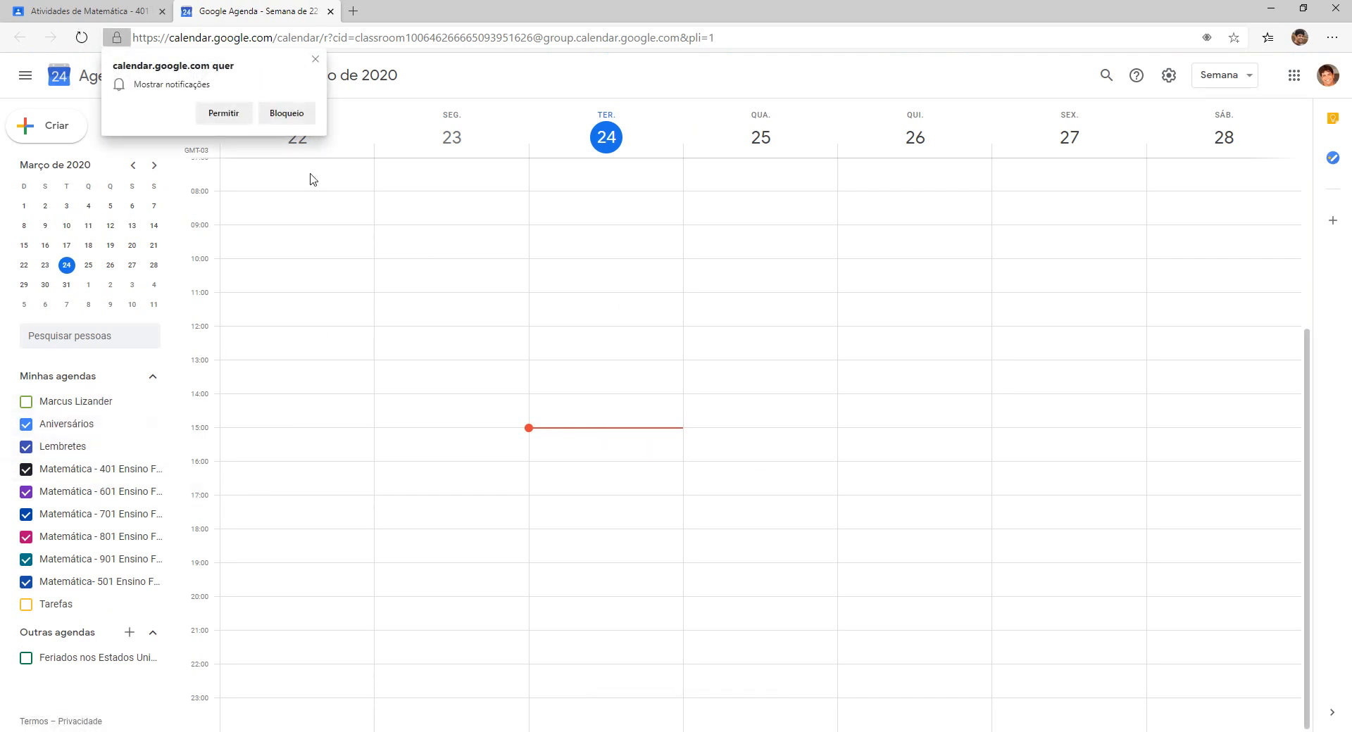
# Skip to the 5–11 April week, check the TRABALHO DE MATEMÁTICA event on Tuesday 7, and close the tab.
pyautogui.click(316, 62)
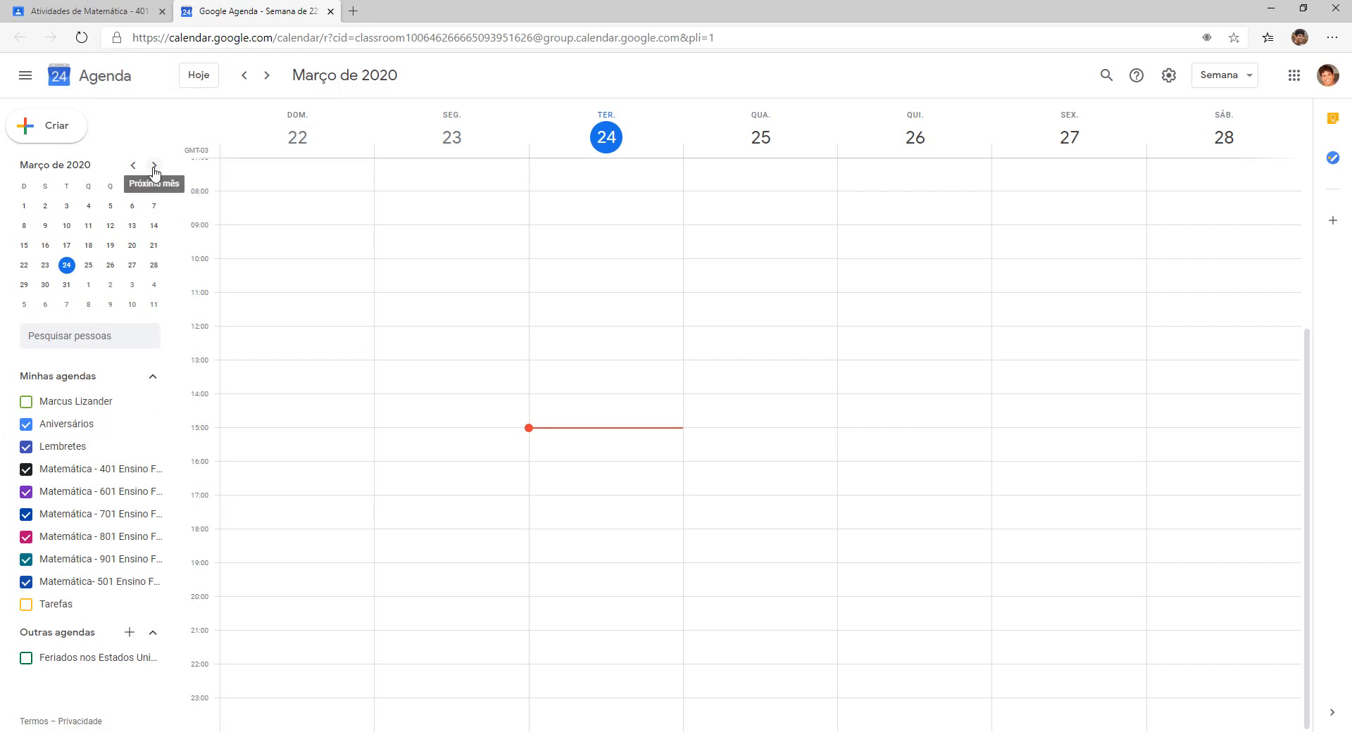
pyautogui.click(267, 76)
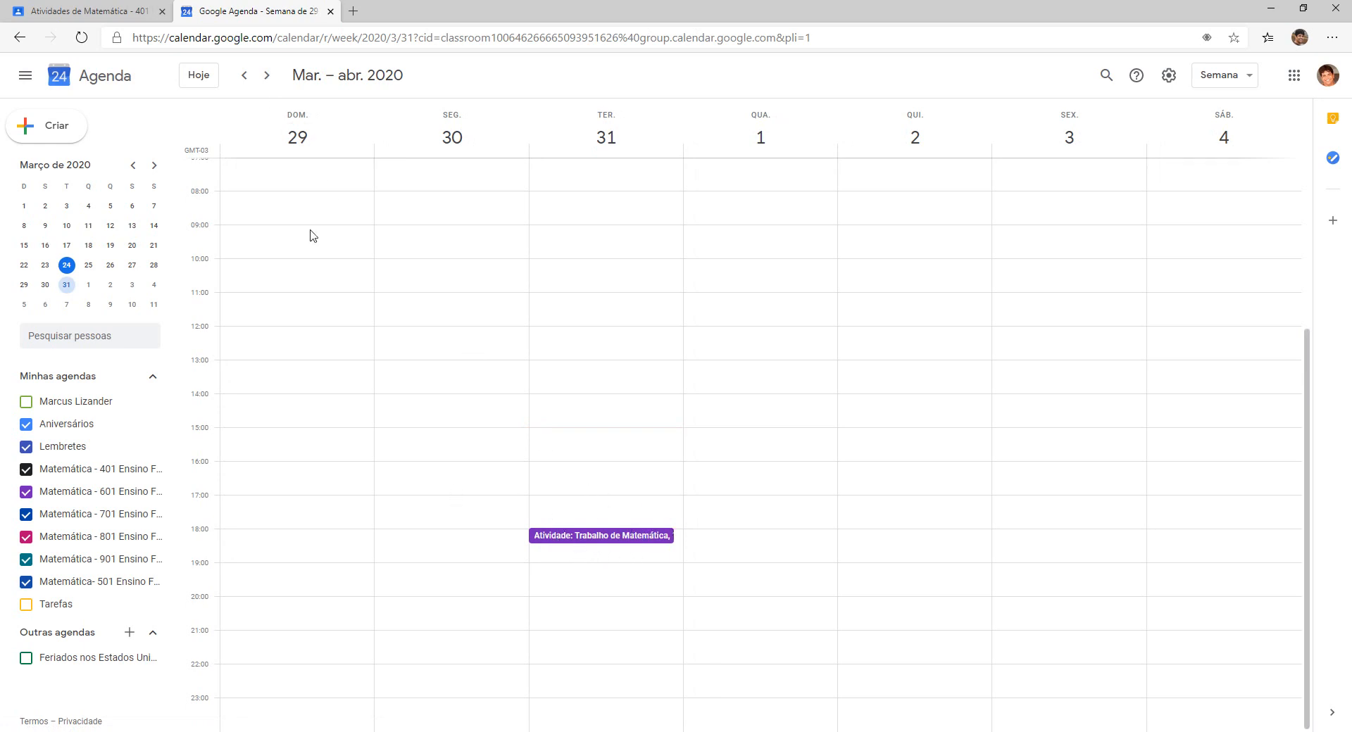
pyautogui.click(266, 78)
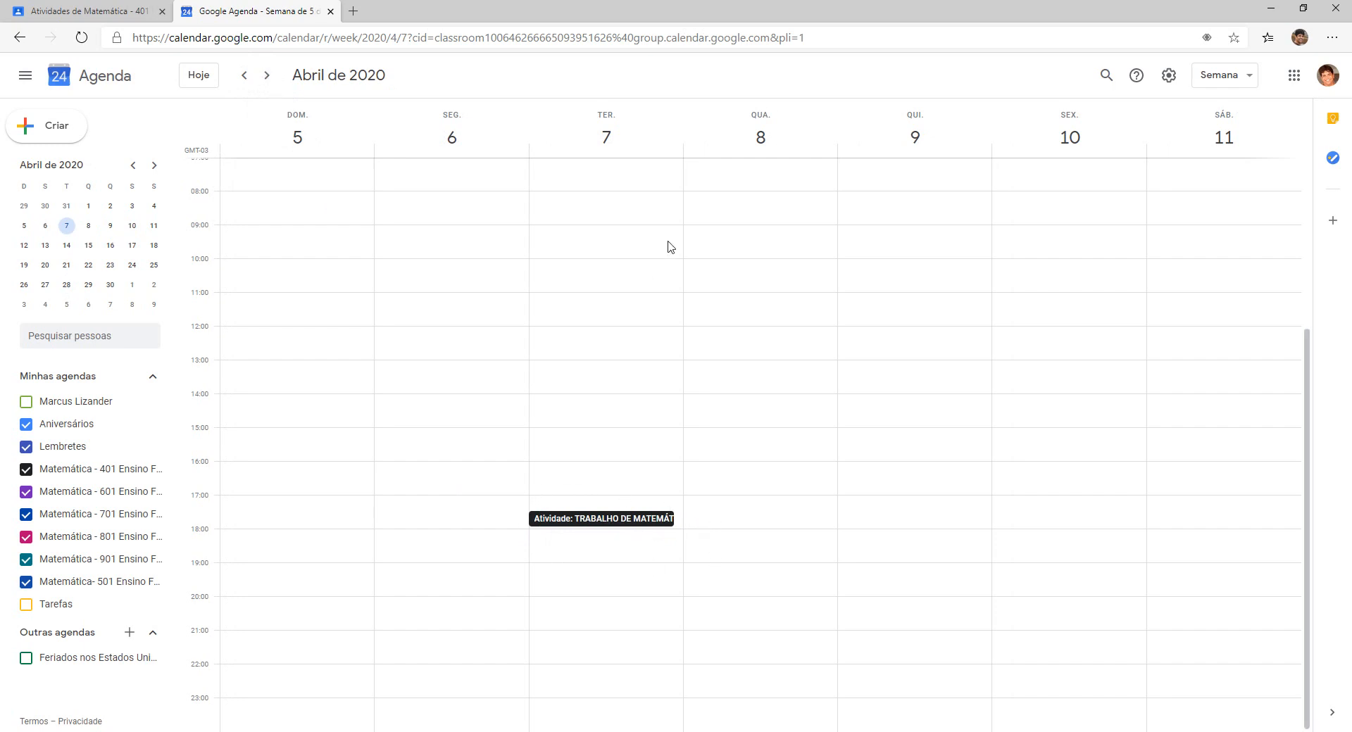
pyautogui.click(613, 524)
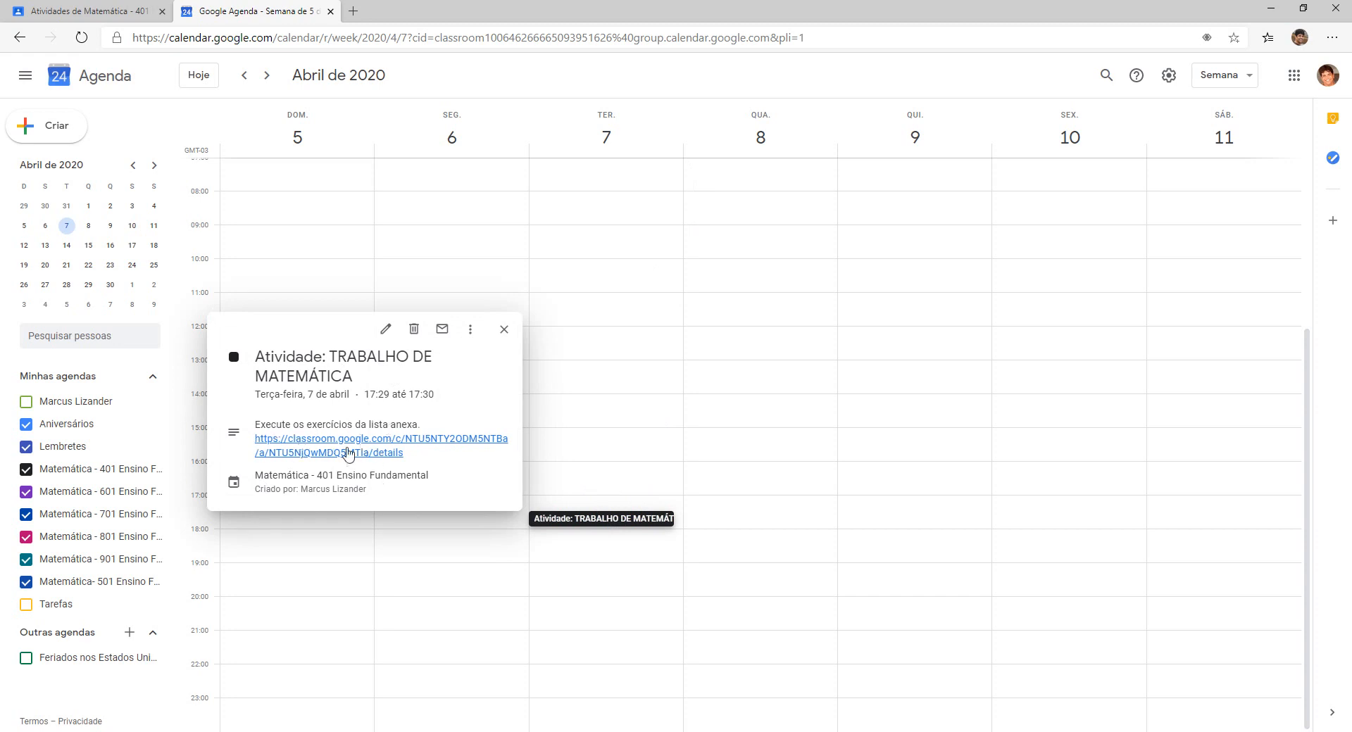
pyautogui.click(504, 329)
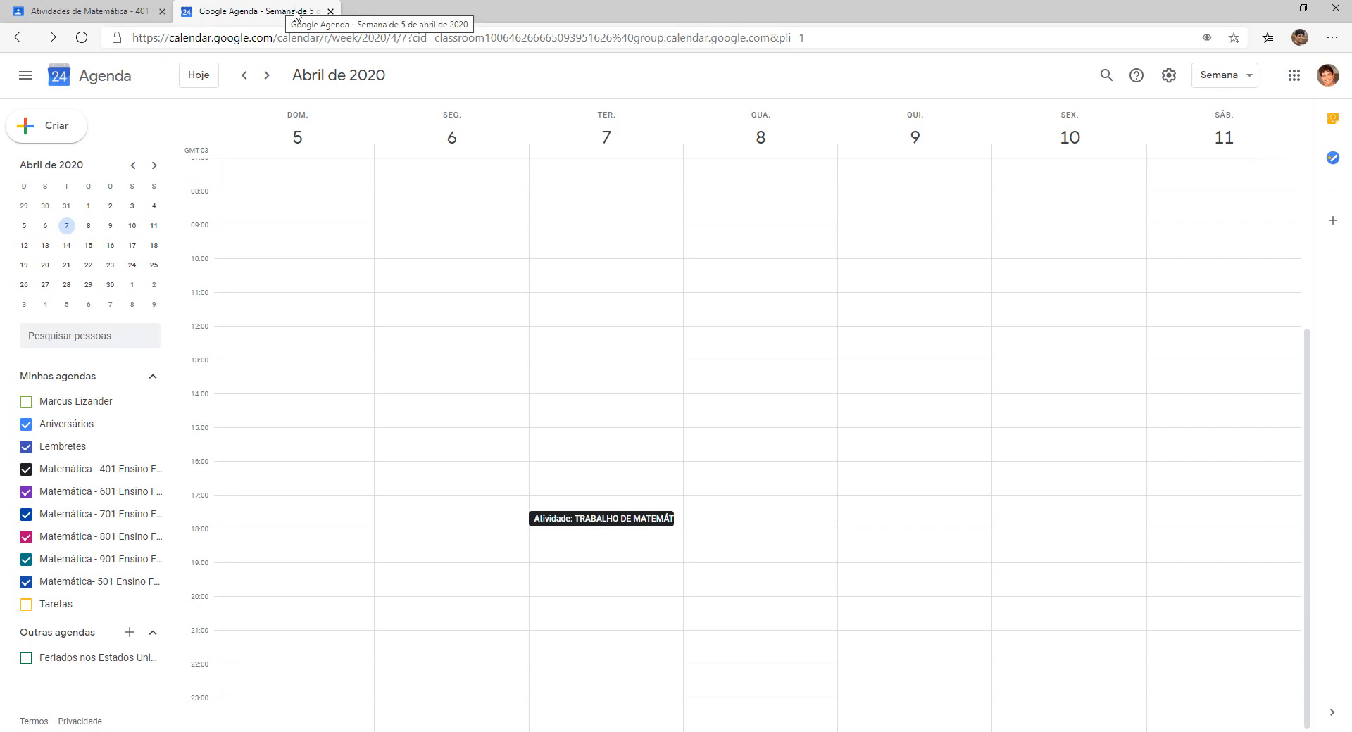
pyautogui.click(330, 11)
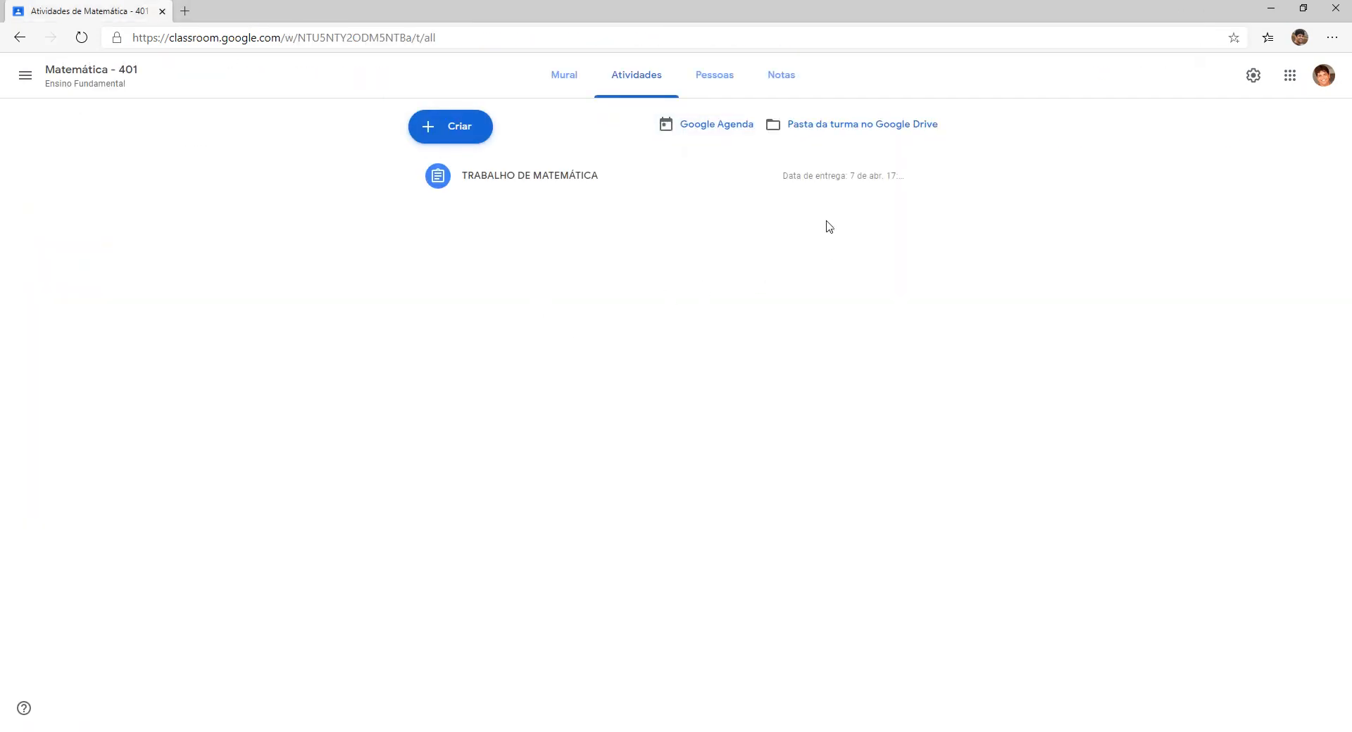
# Check the Matemática - 401 Ensino Fundamental Drive folder for the uploaded PDF, then go to Pessoas.
pyautogui.click(832, 130)
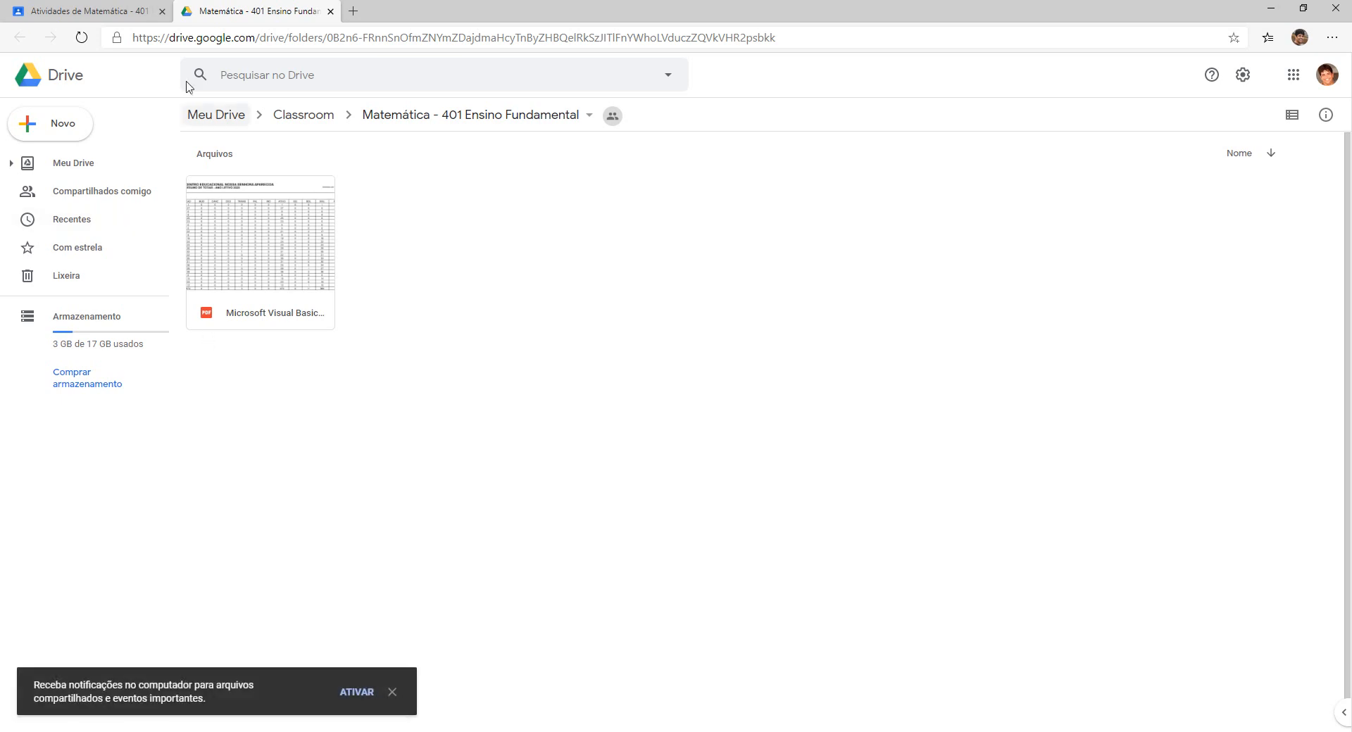
pyautogui.click(97, 15)
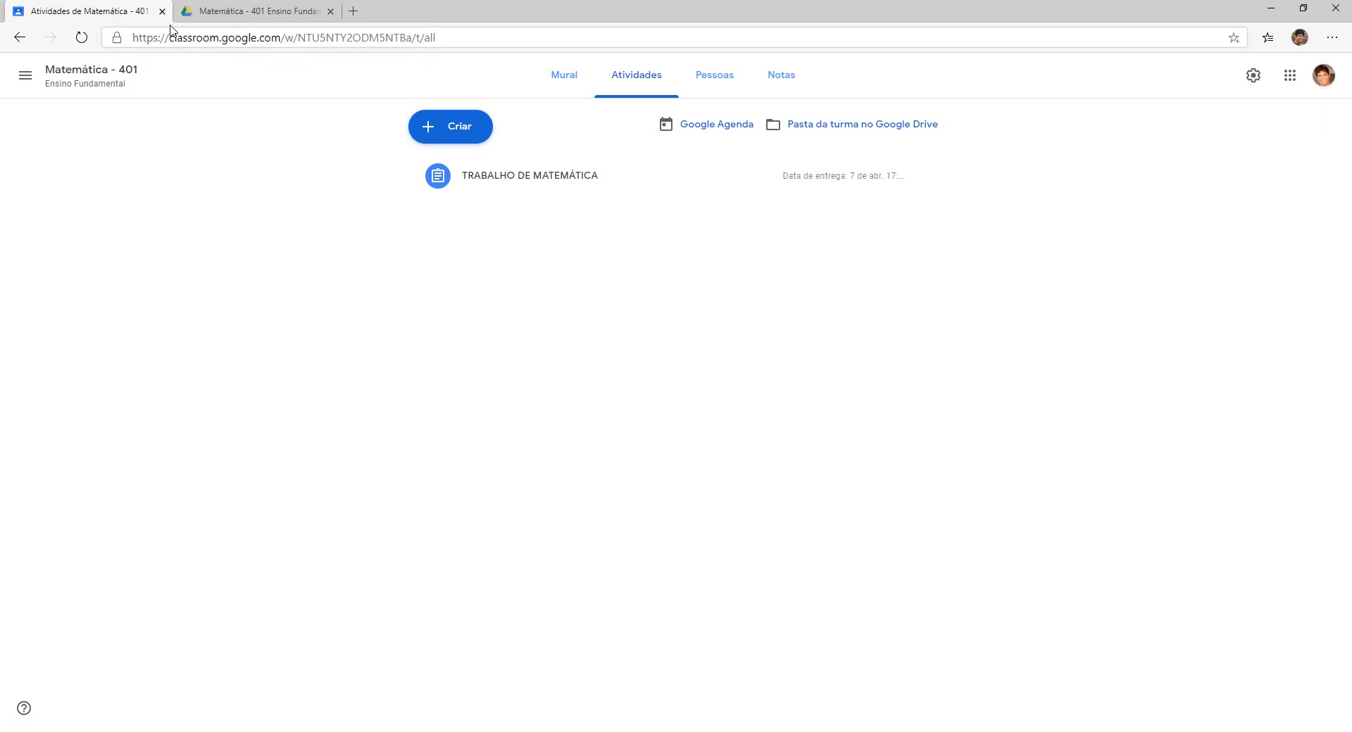
pyautogui.click(235, 13)
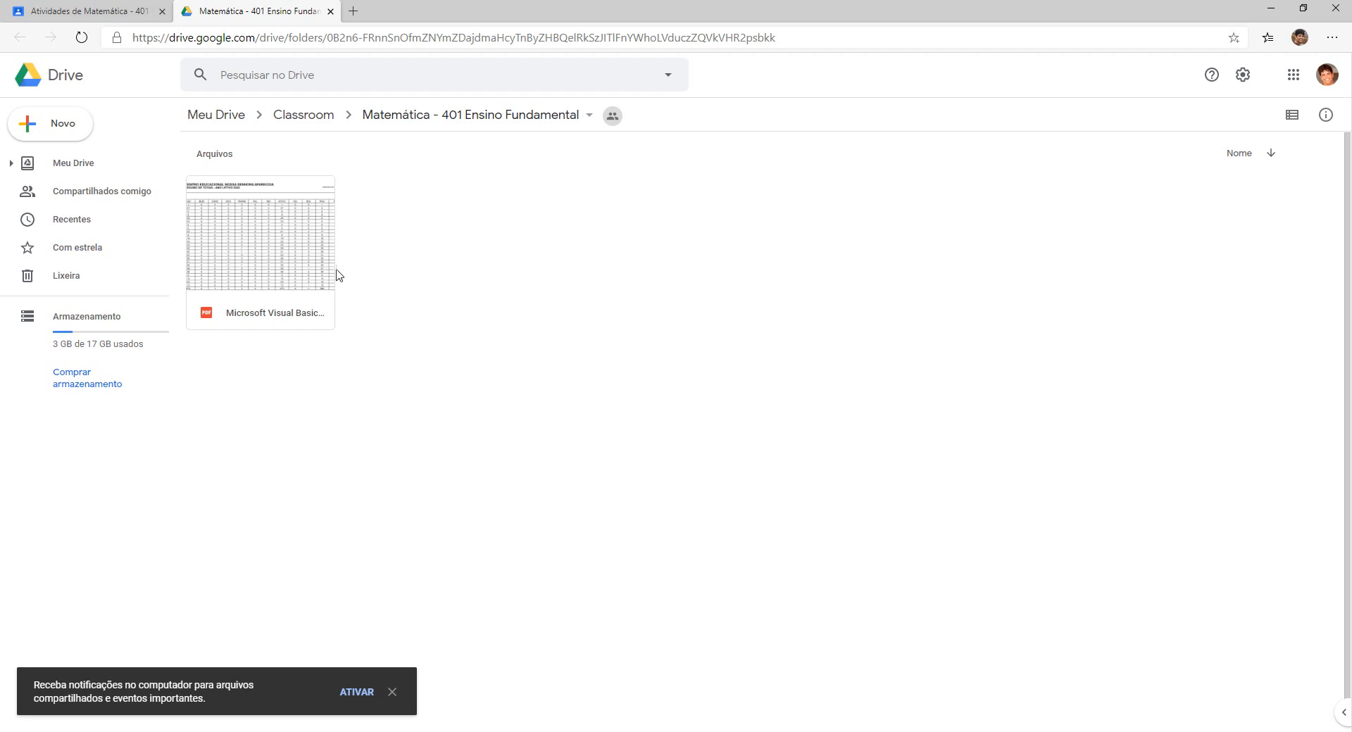
pyautogui.click(330, 11)
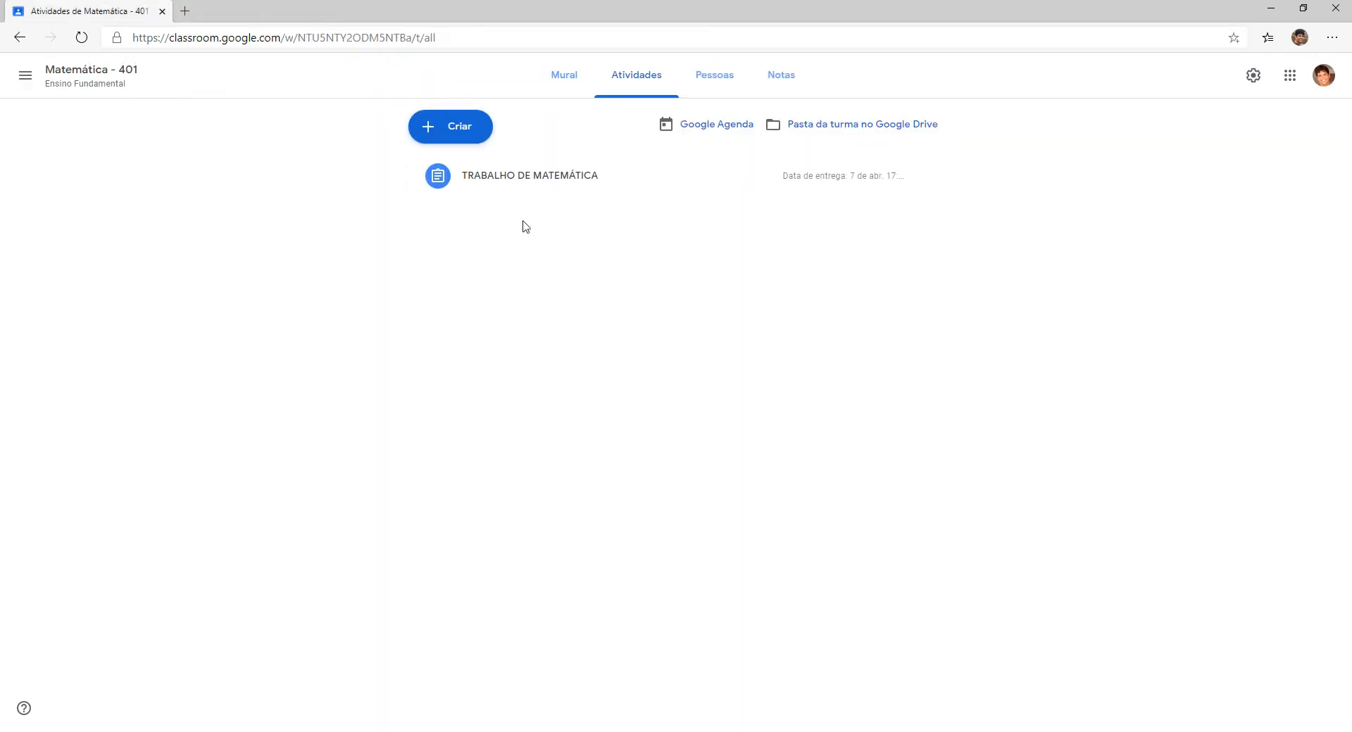
pyautogui.click(713, 85)
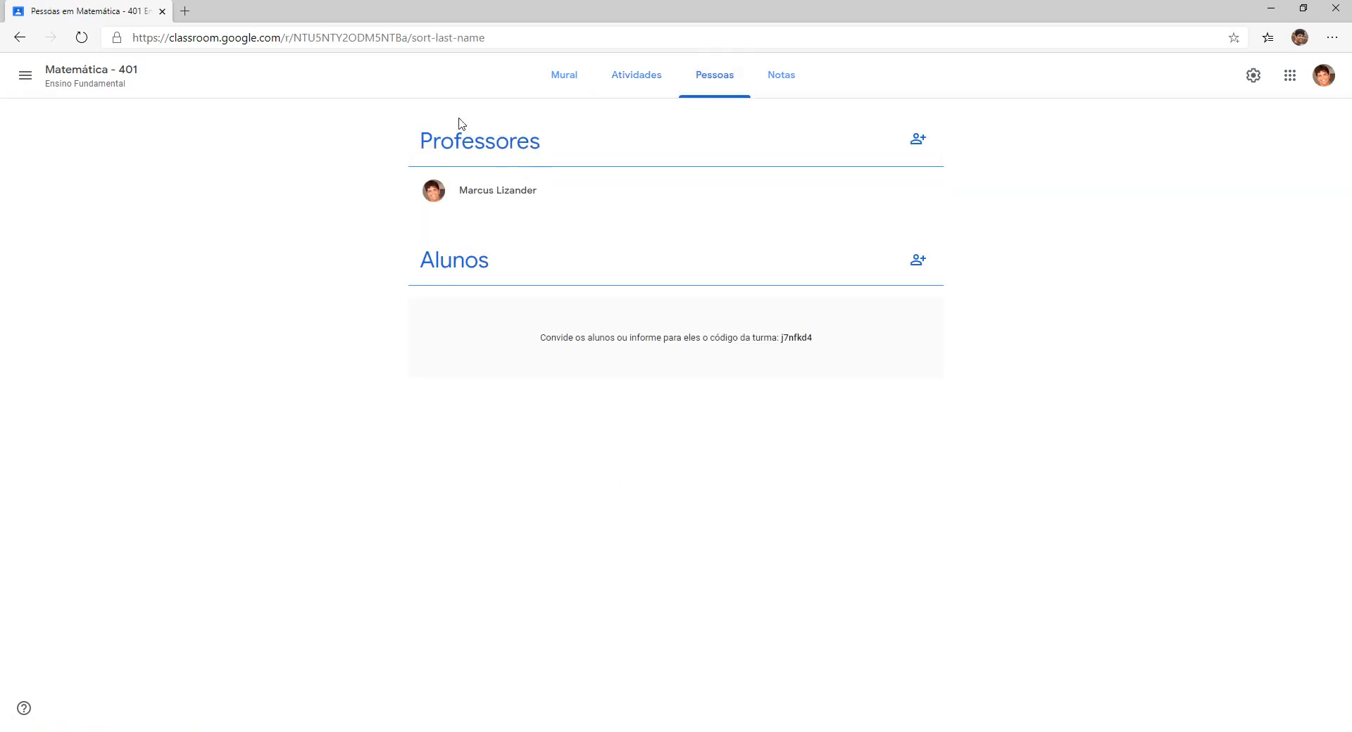
# Start inviting a teacher on the Pessoas page, then cancel without inviting anyone.
pyautogui.click(919, 148)
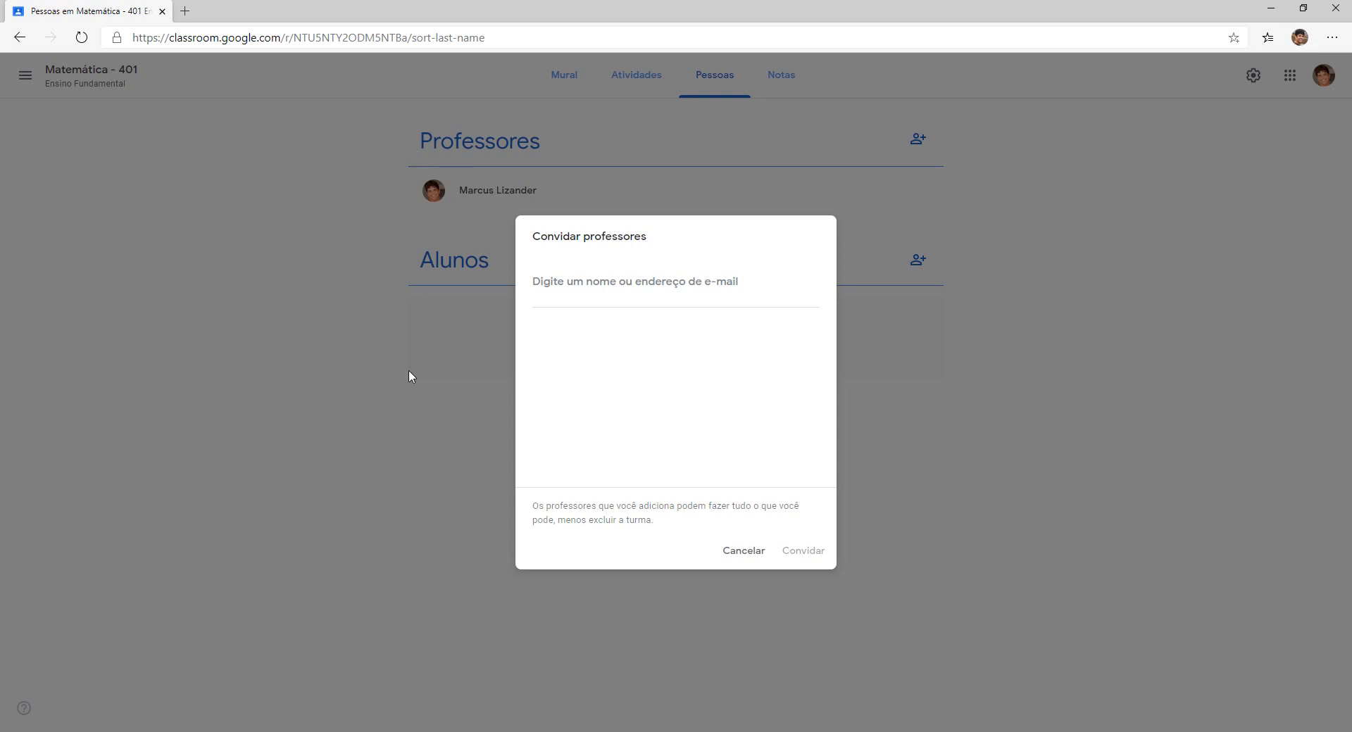
pyautogui.click(748, 553)
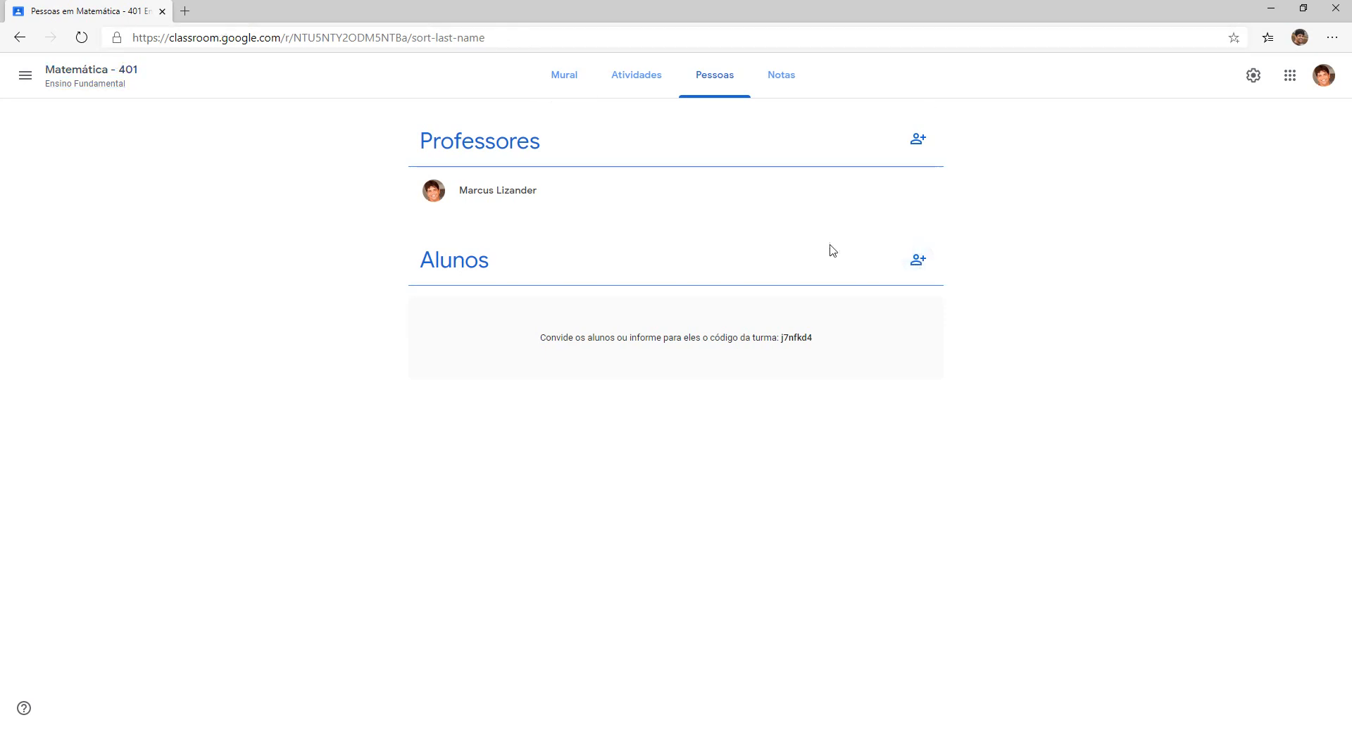
pyautogui.click(919, 262)
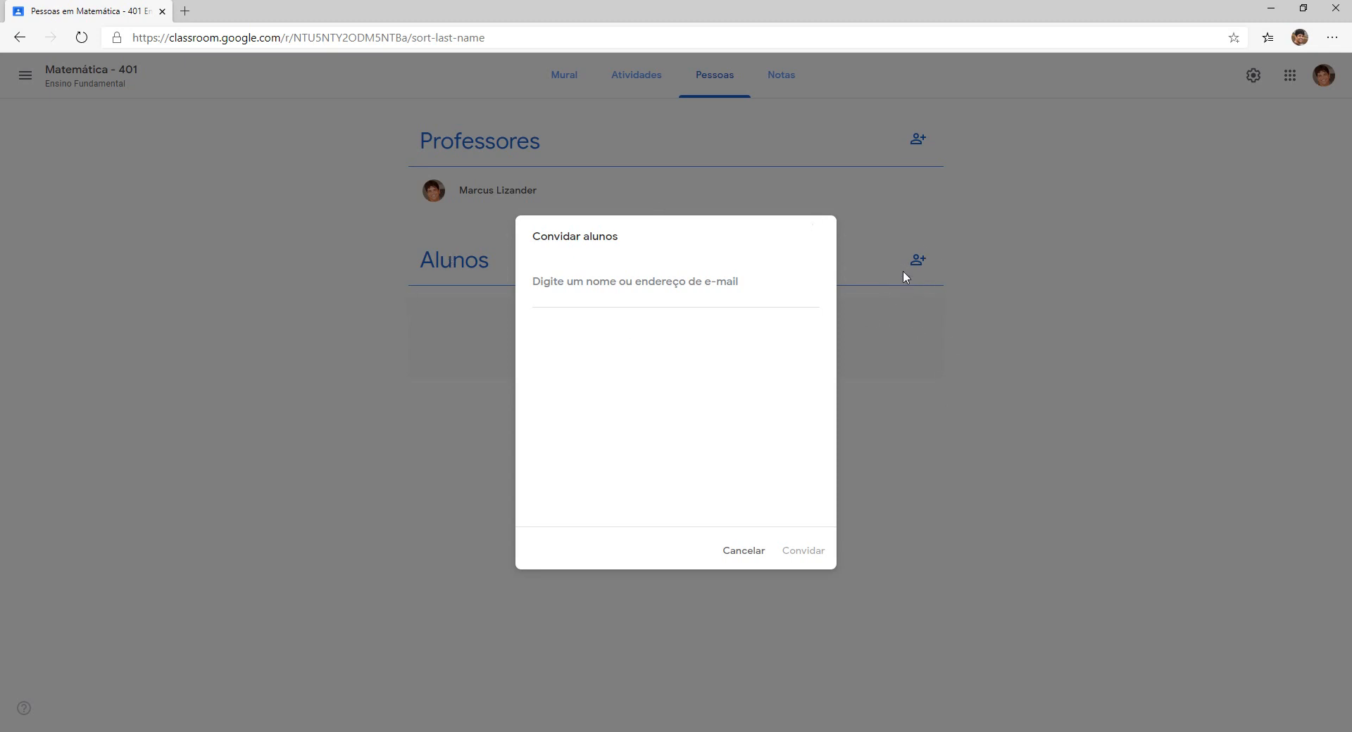
pyautogui.click(745, 552)
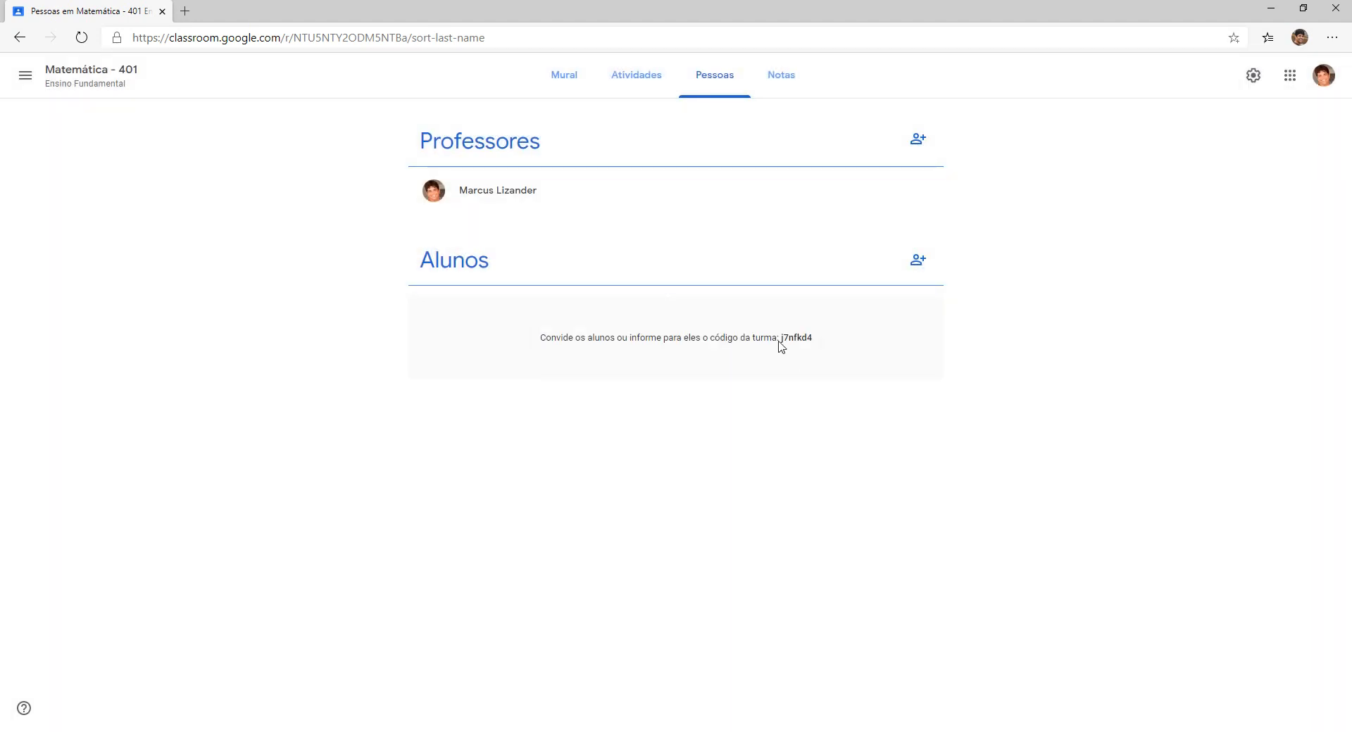
pyautogui.click(560, 84)
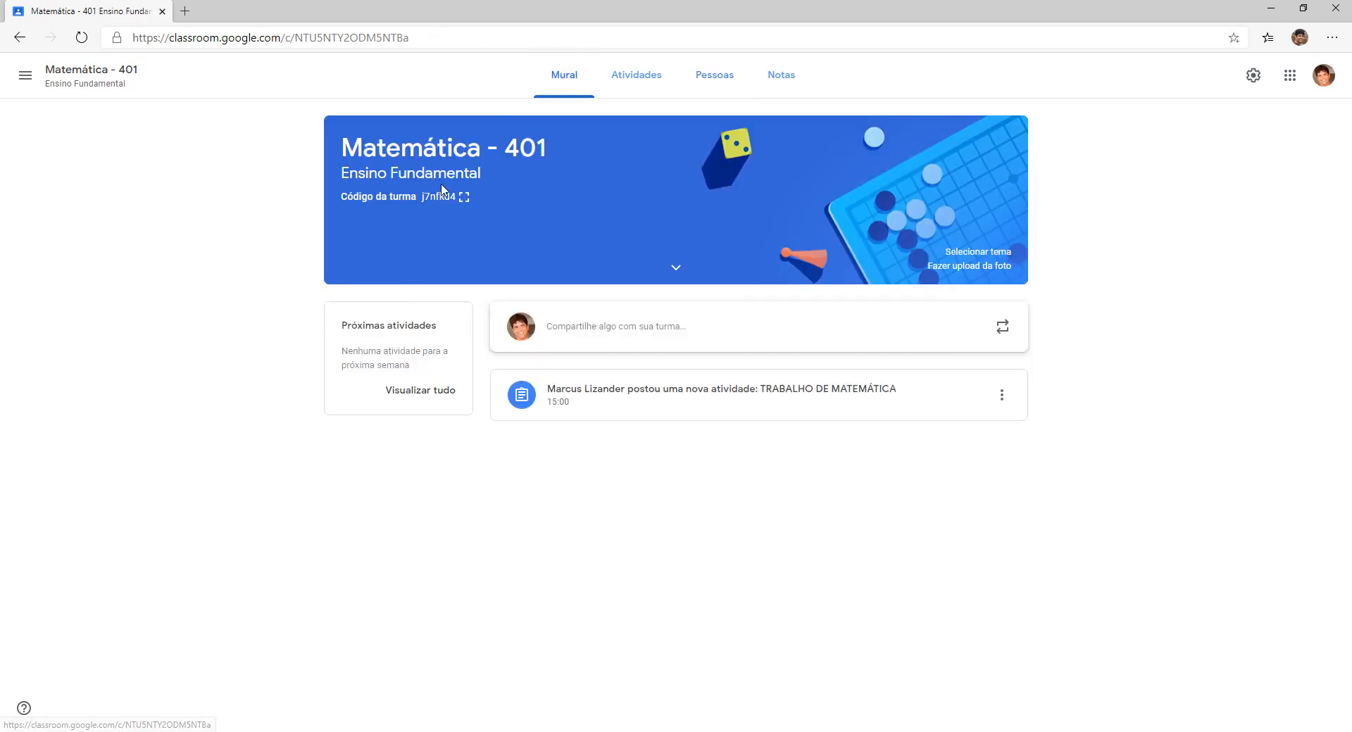
pyautogui.click(708, 79)
pyautogui.moveTo(781, 338); pyautogui.dragTo(817, 339)
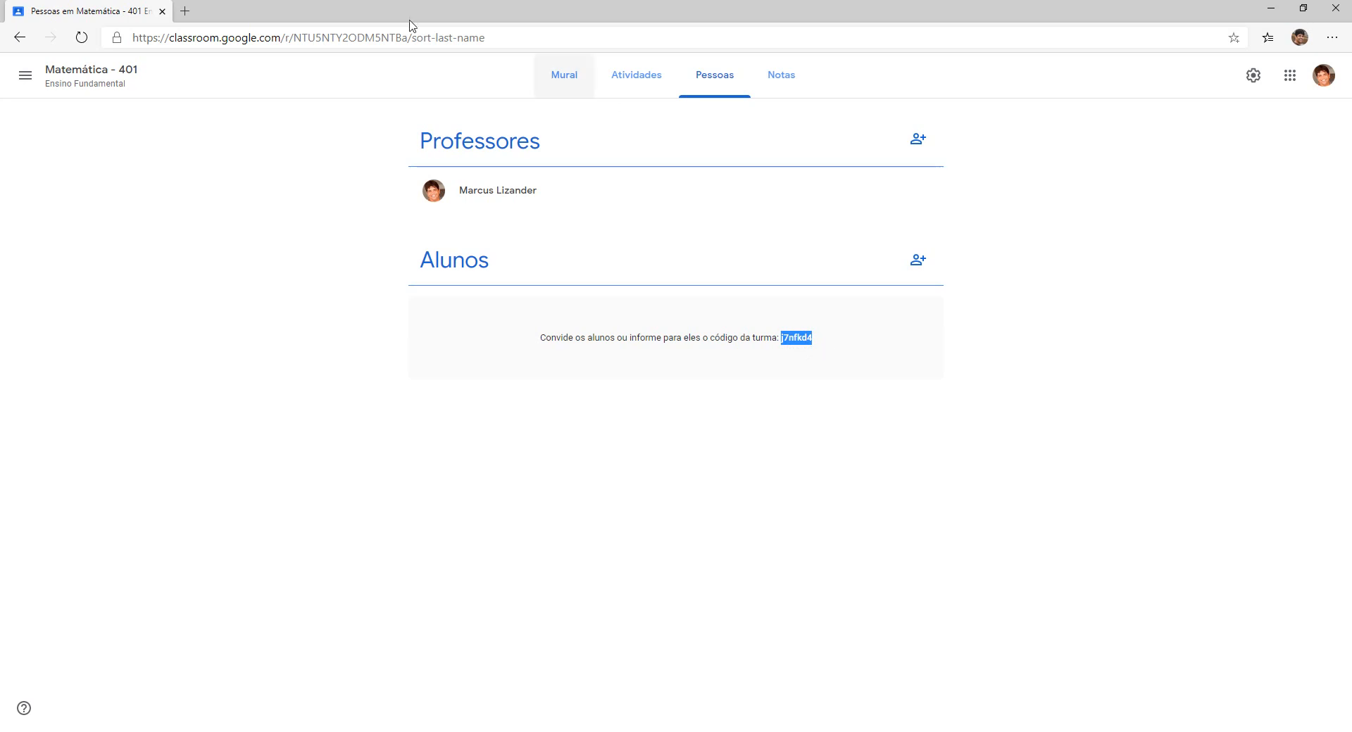
pyautogui.click(25, 77)
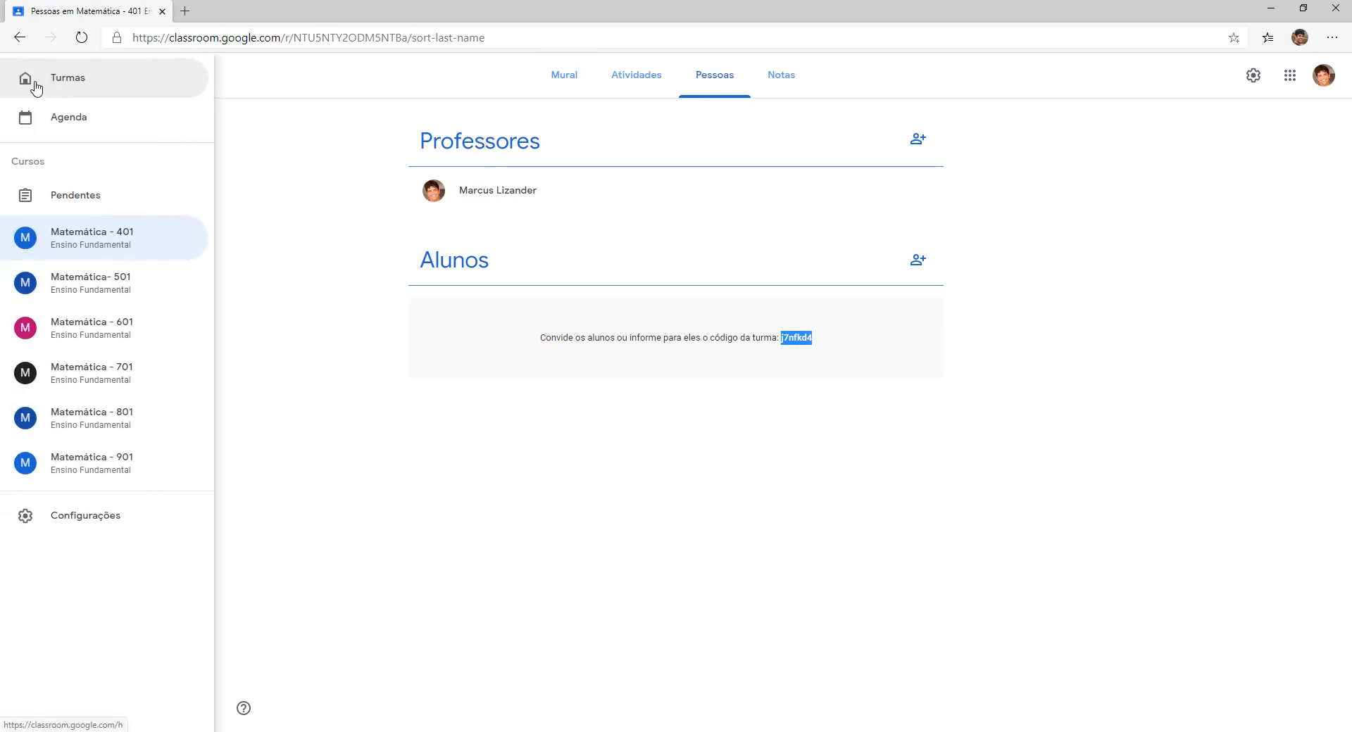
pyautogui.click(36, 86)
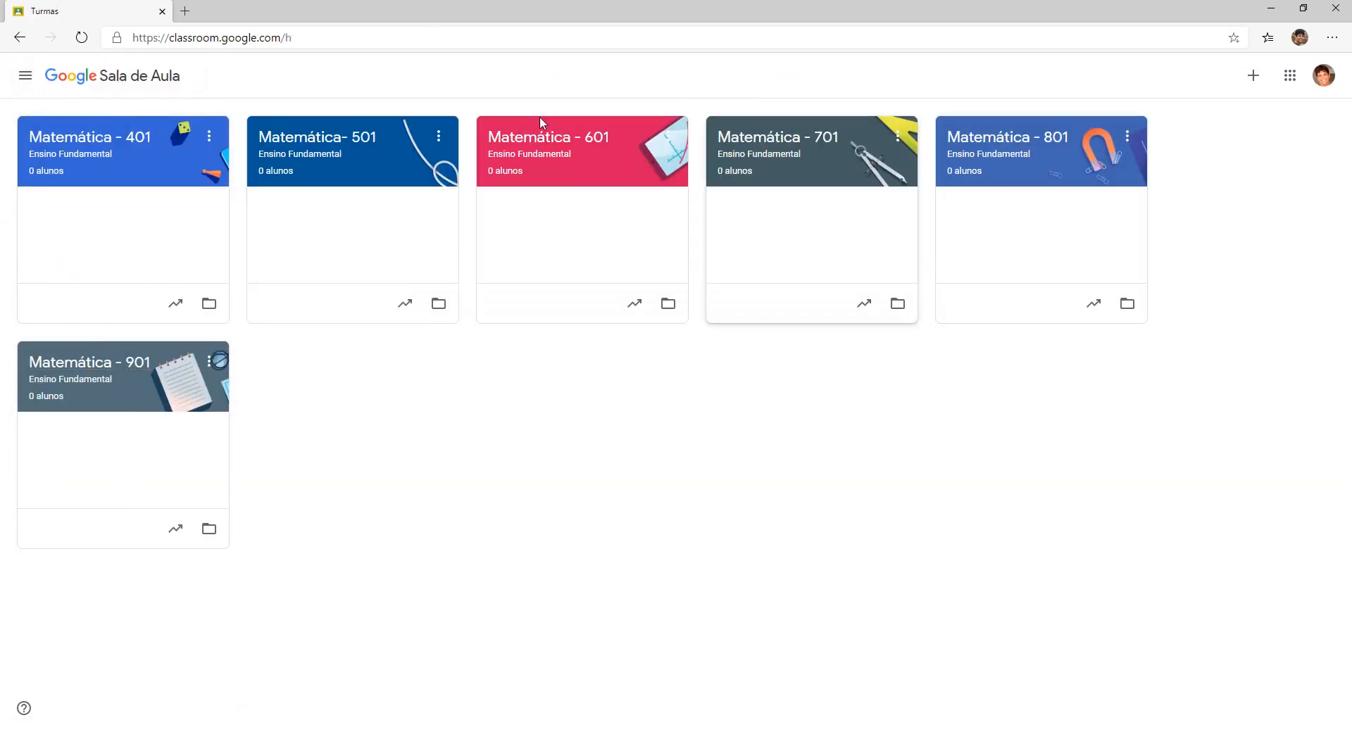
pyautogui.click(1253, 77)
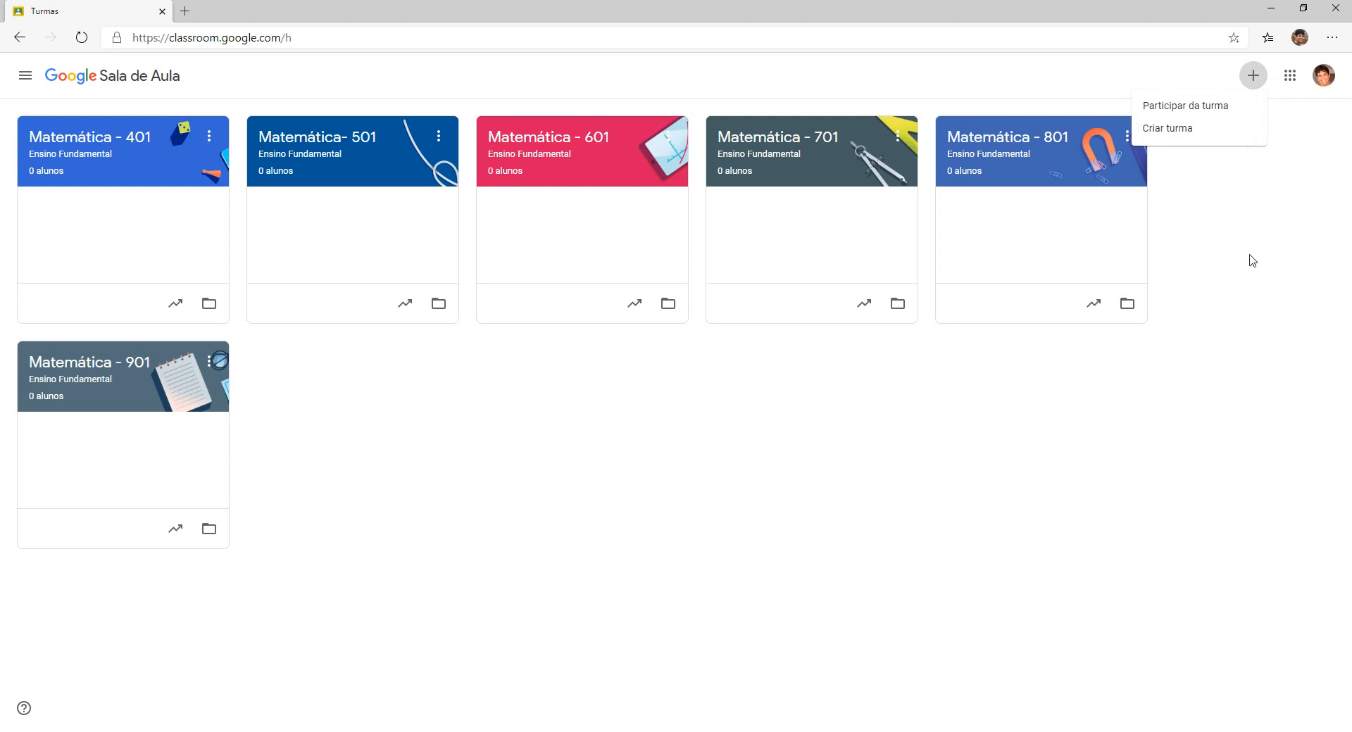
pyautogui.click(1266, 220)
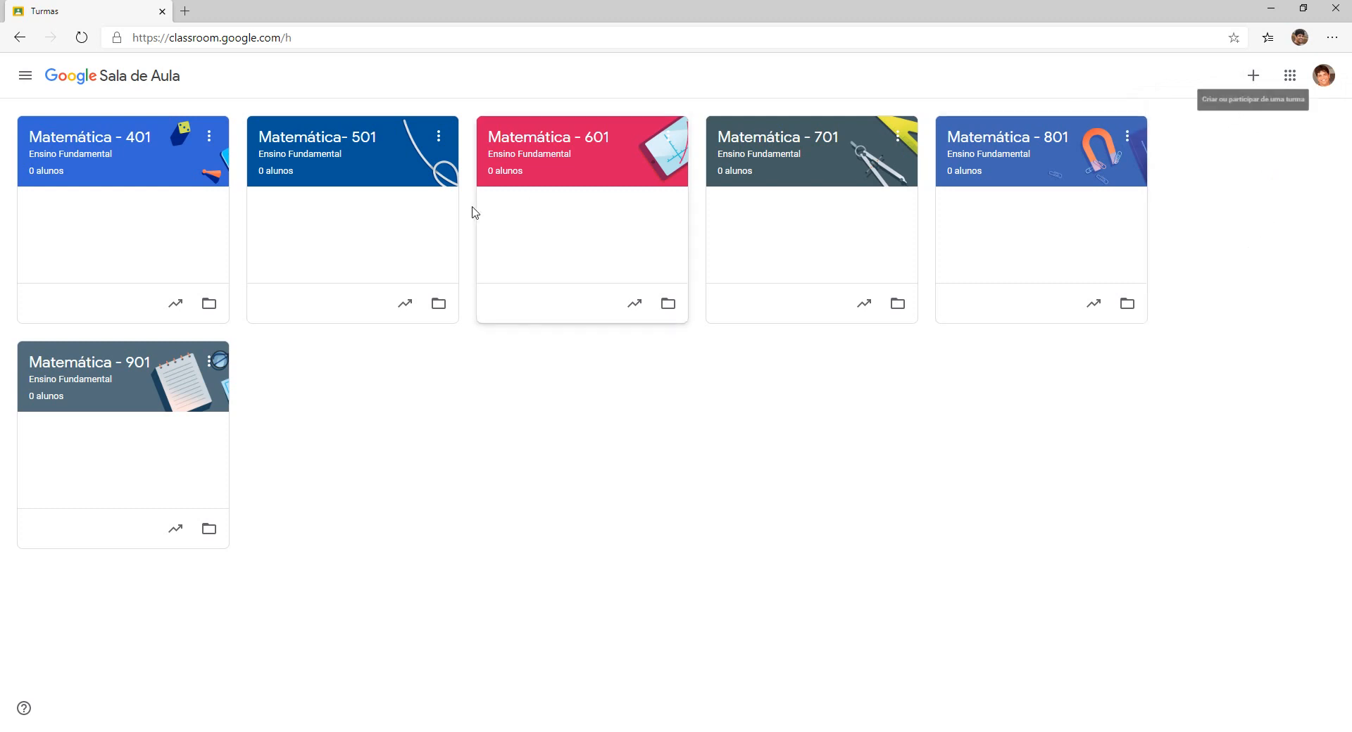
pyautogui.click(560, 157)
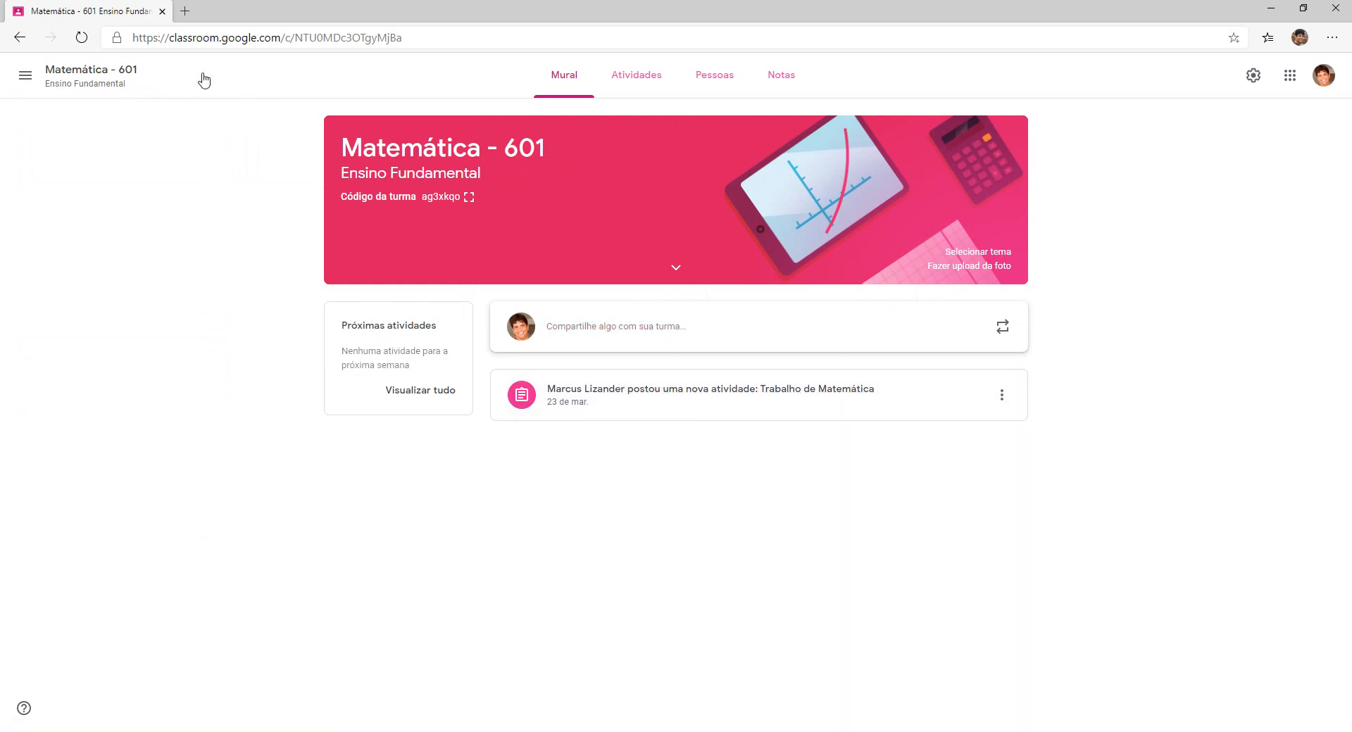
pyautogui.click(26, 76)
pyautogui.click(91, 233)
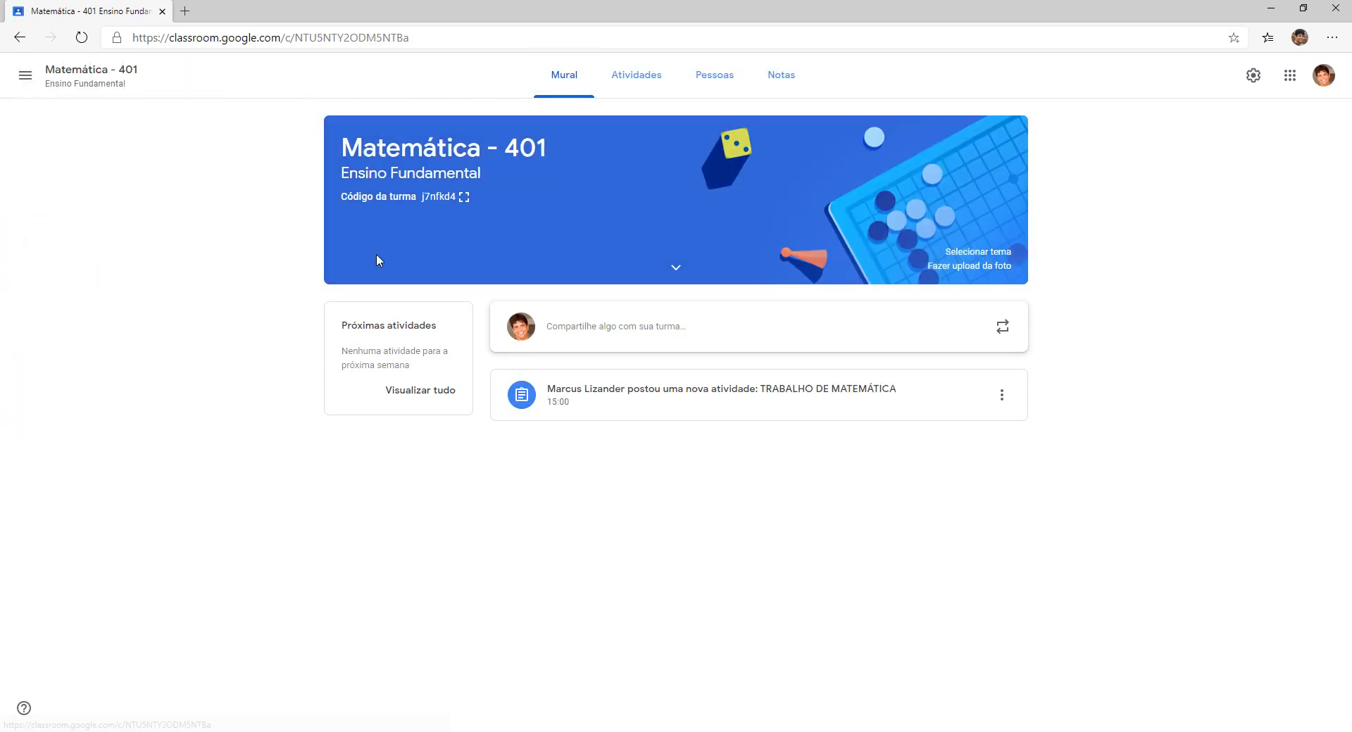
pyautogui.click(714, 78)
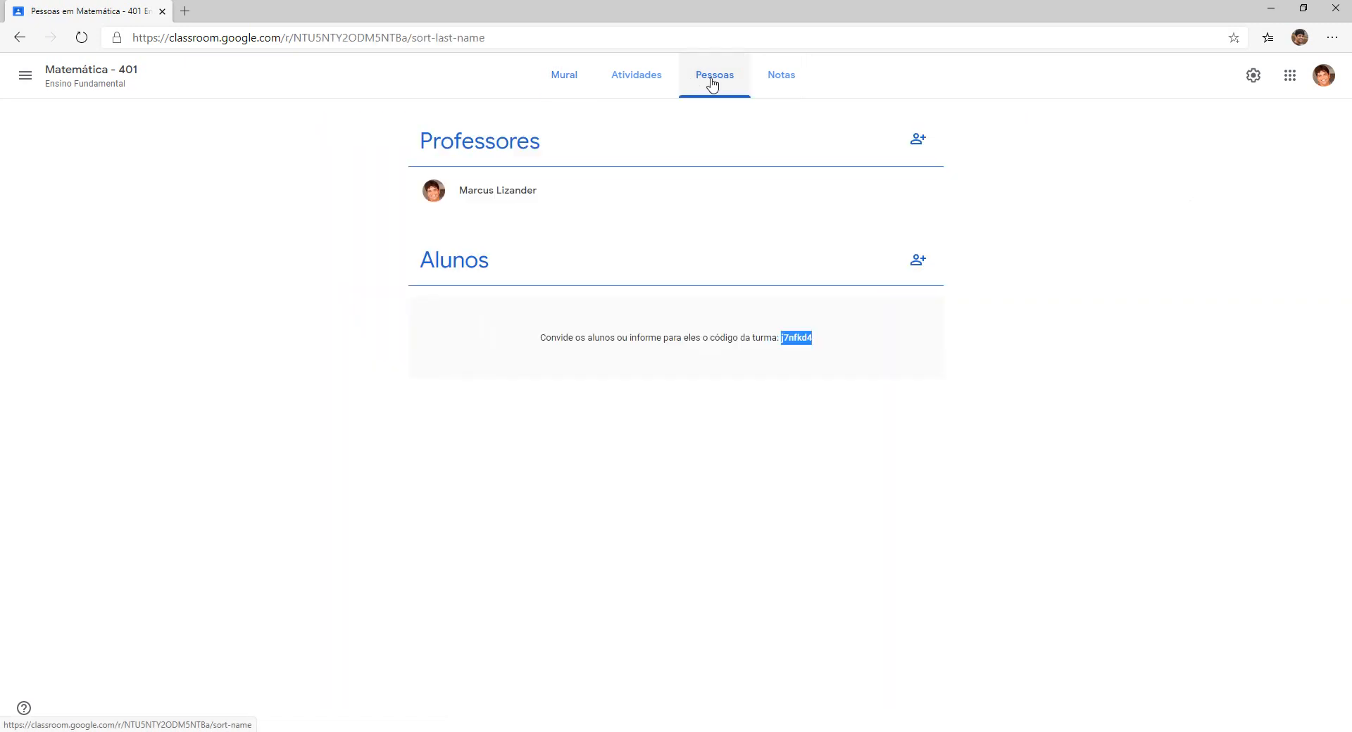
# Invite the student to Matemática - 401 by entering their e-mail address, then switch to Firefox.
pyautogui.click(918, 261)
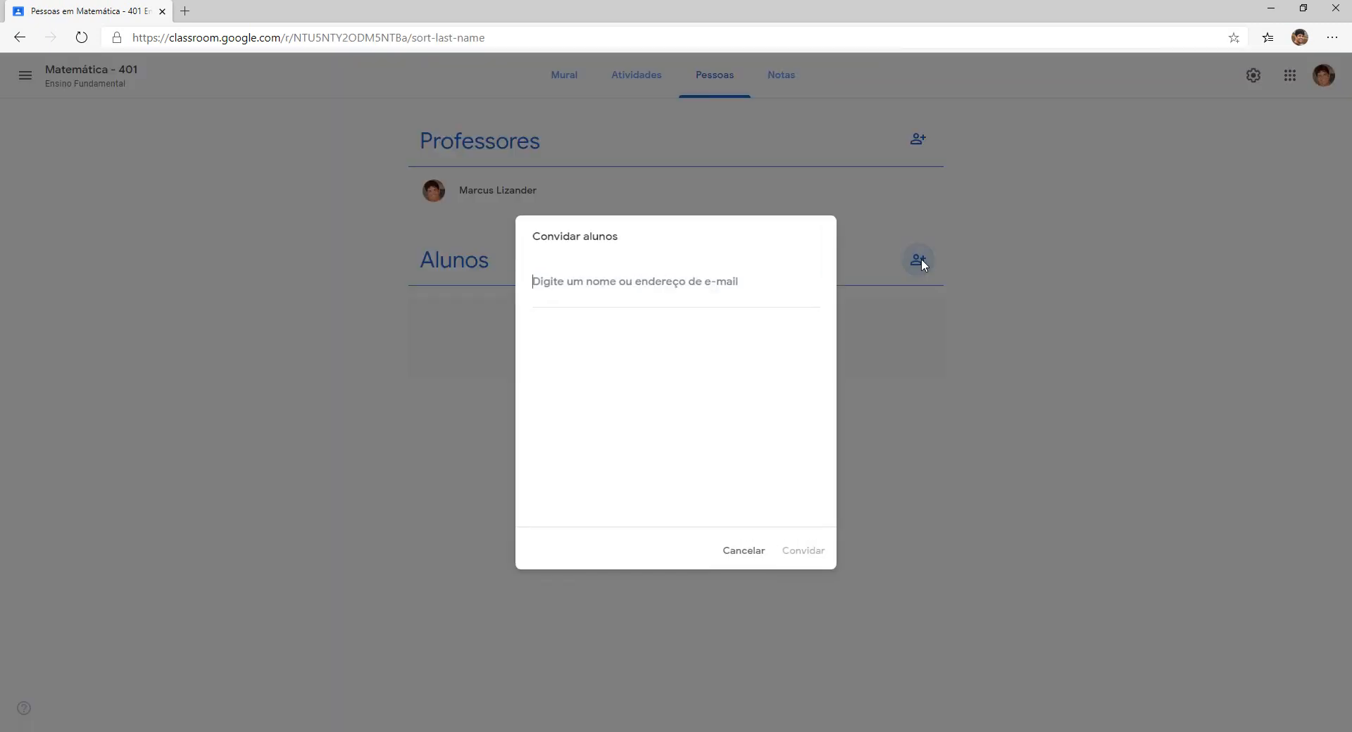
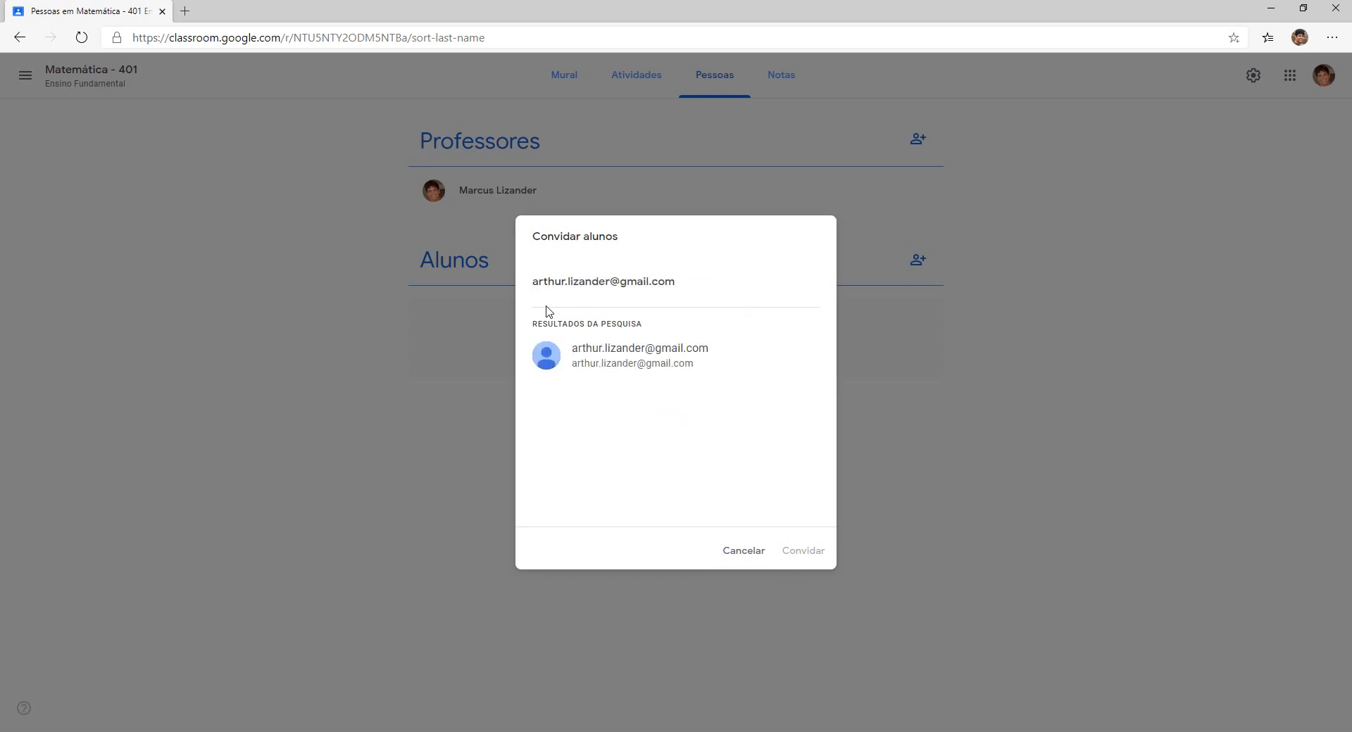
pyautogui.click(636, 356)
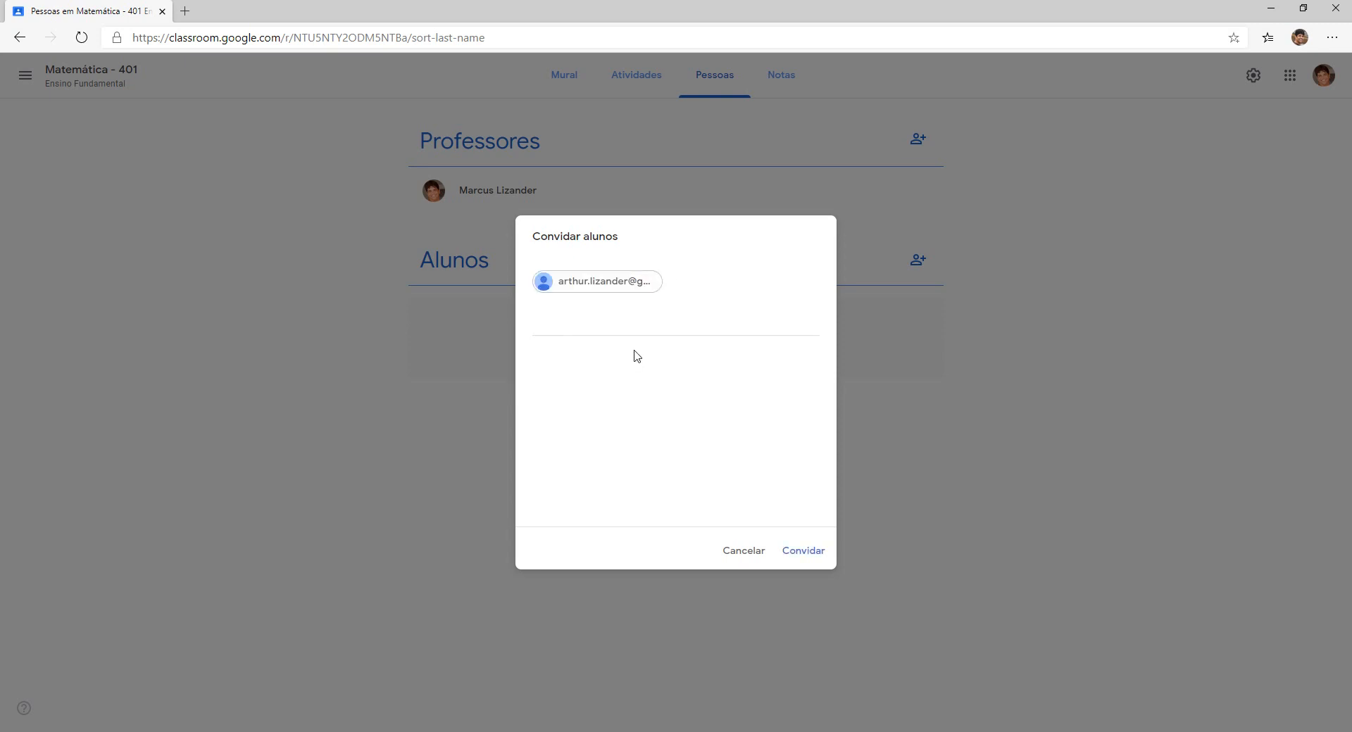
pyautogui.click(812, 553)
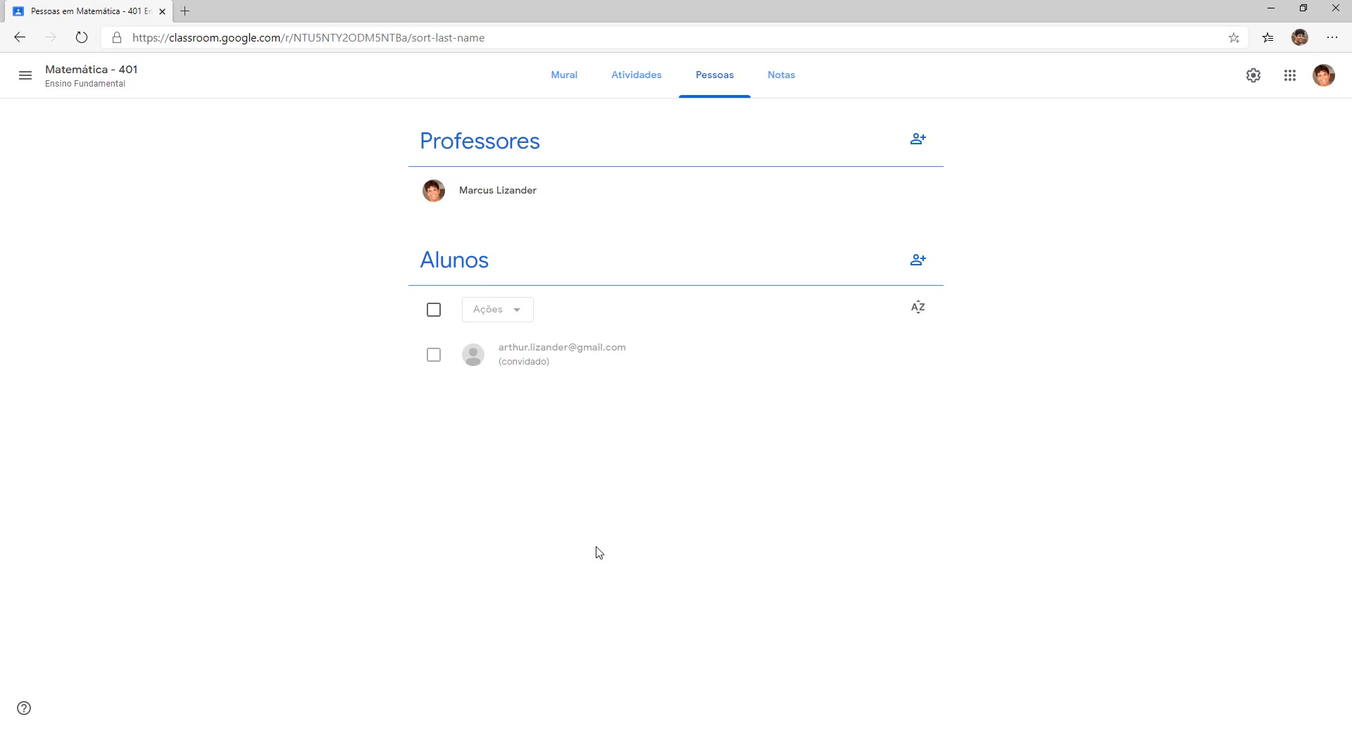
pyautogui.click(467, 731)
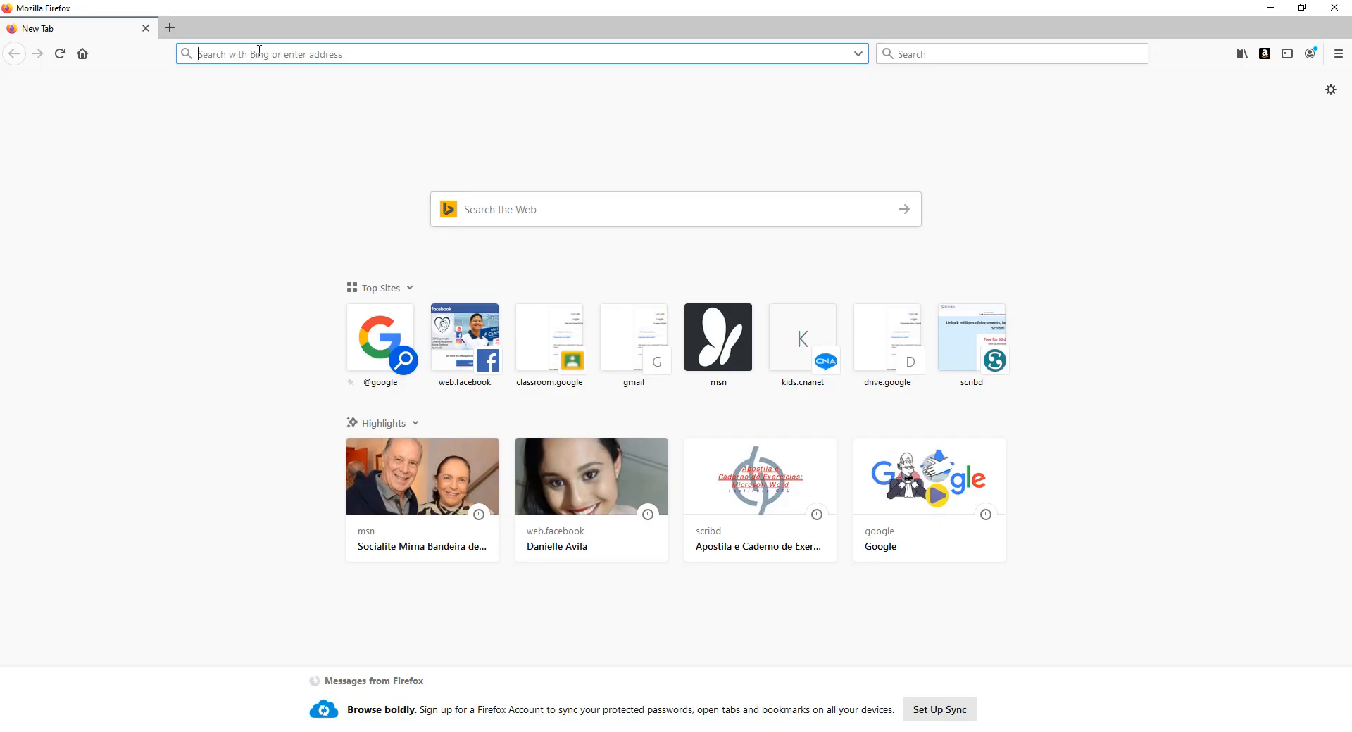
# Go to gmail.com and sign back in to the student's Google account without saving the login.
pyautogui.write('gmail.com/')
pyautogui.press('Return')
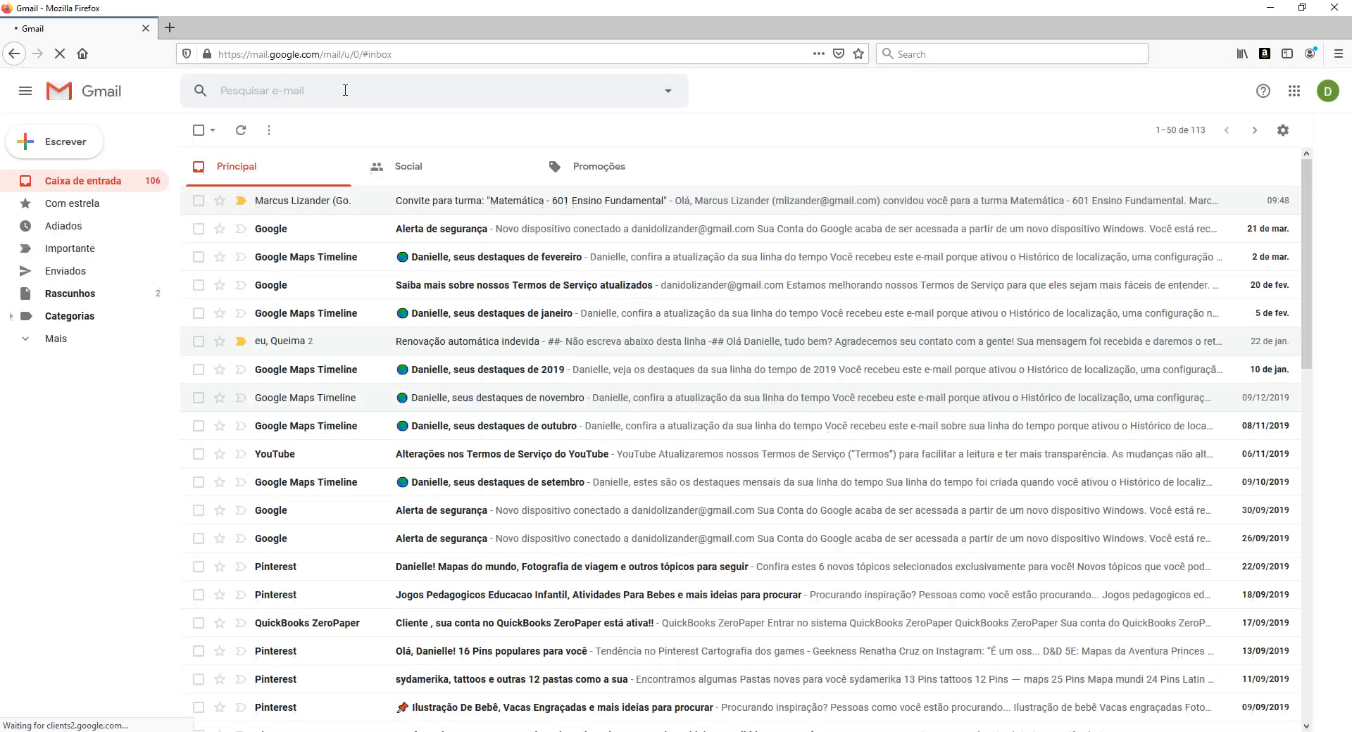
pyautogui.click(1328, 91)
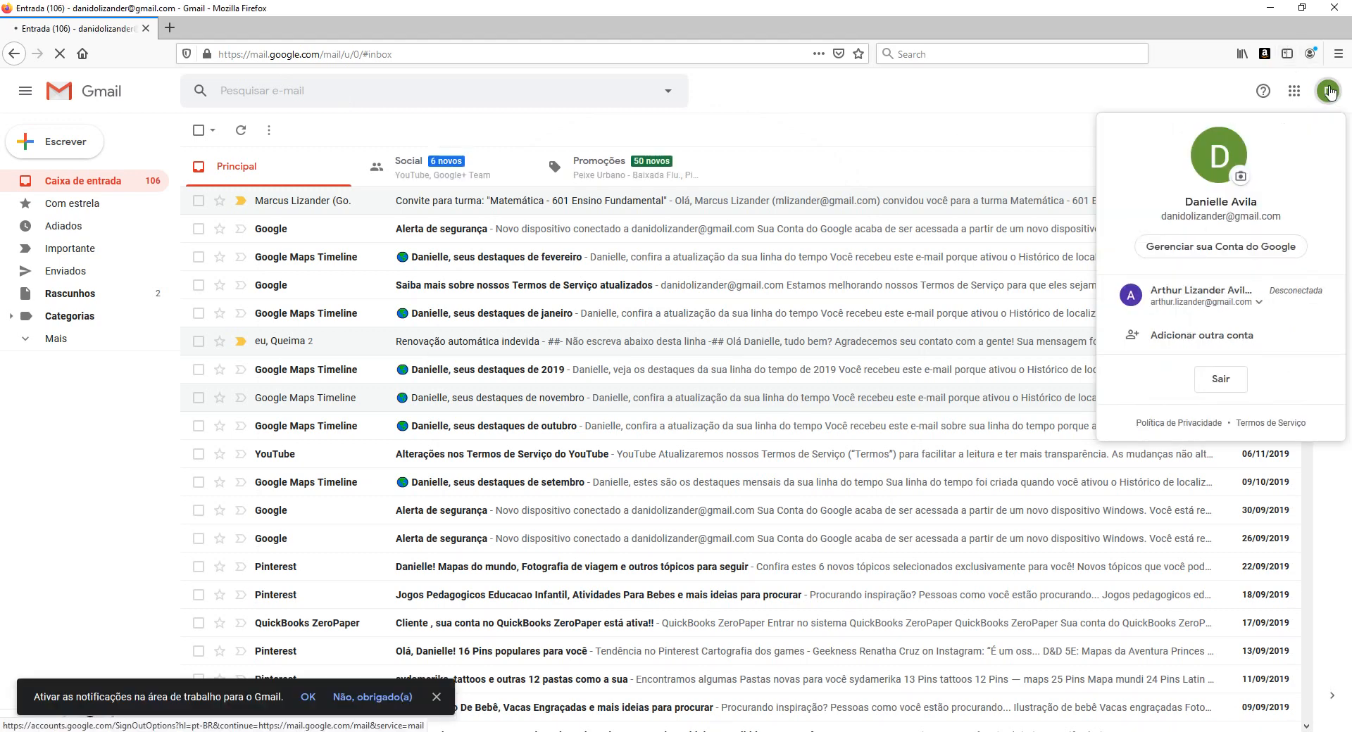
pyautogui.click(1205, 311)
pyautogui.click(1199, 341)
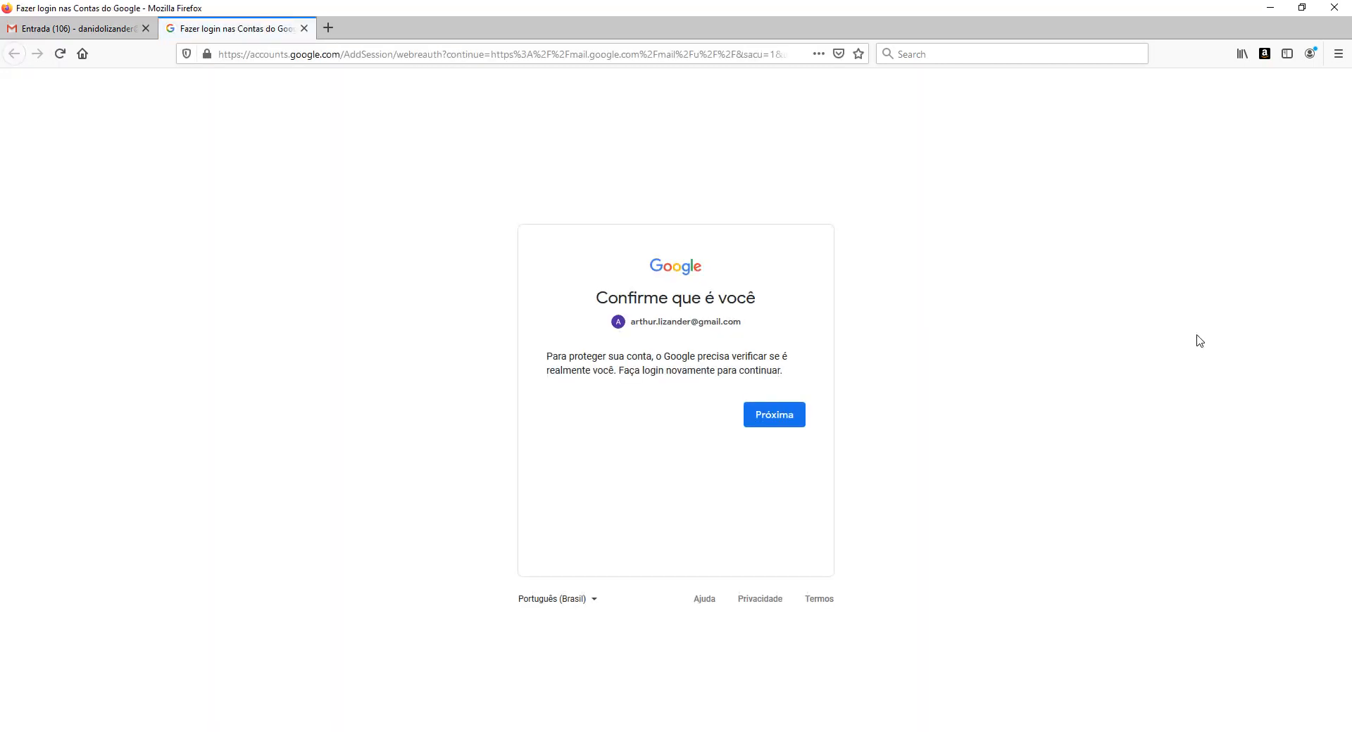
pyautogui.click(781, 420)
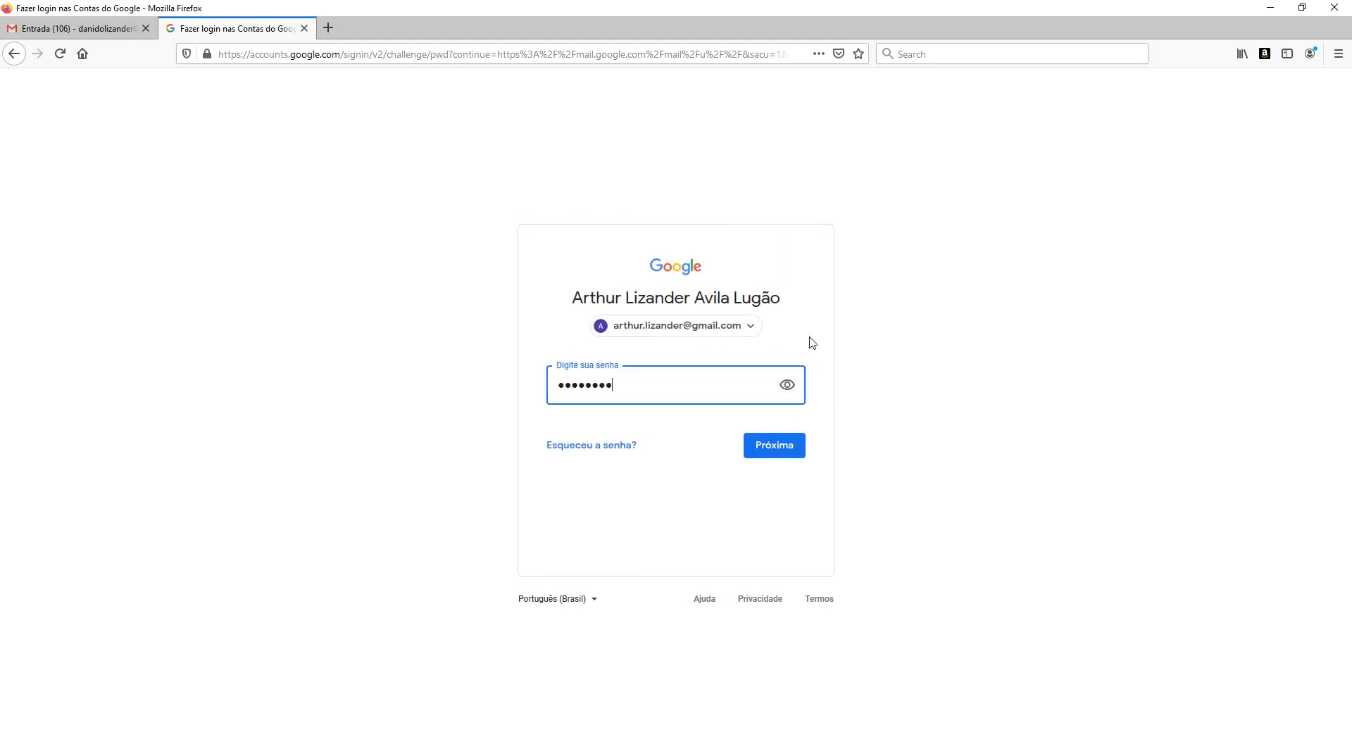
pyautogui.click(780, 447)
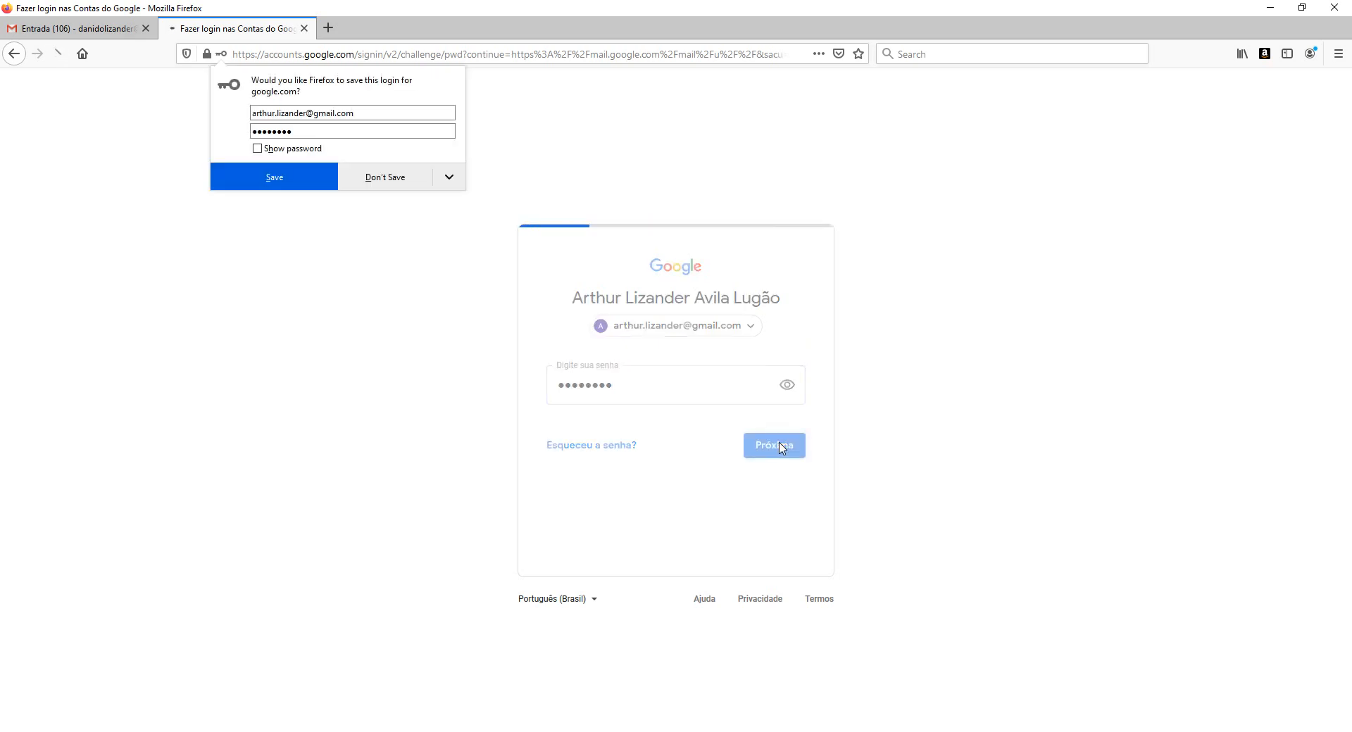
pyautogui.click(380, 177)
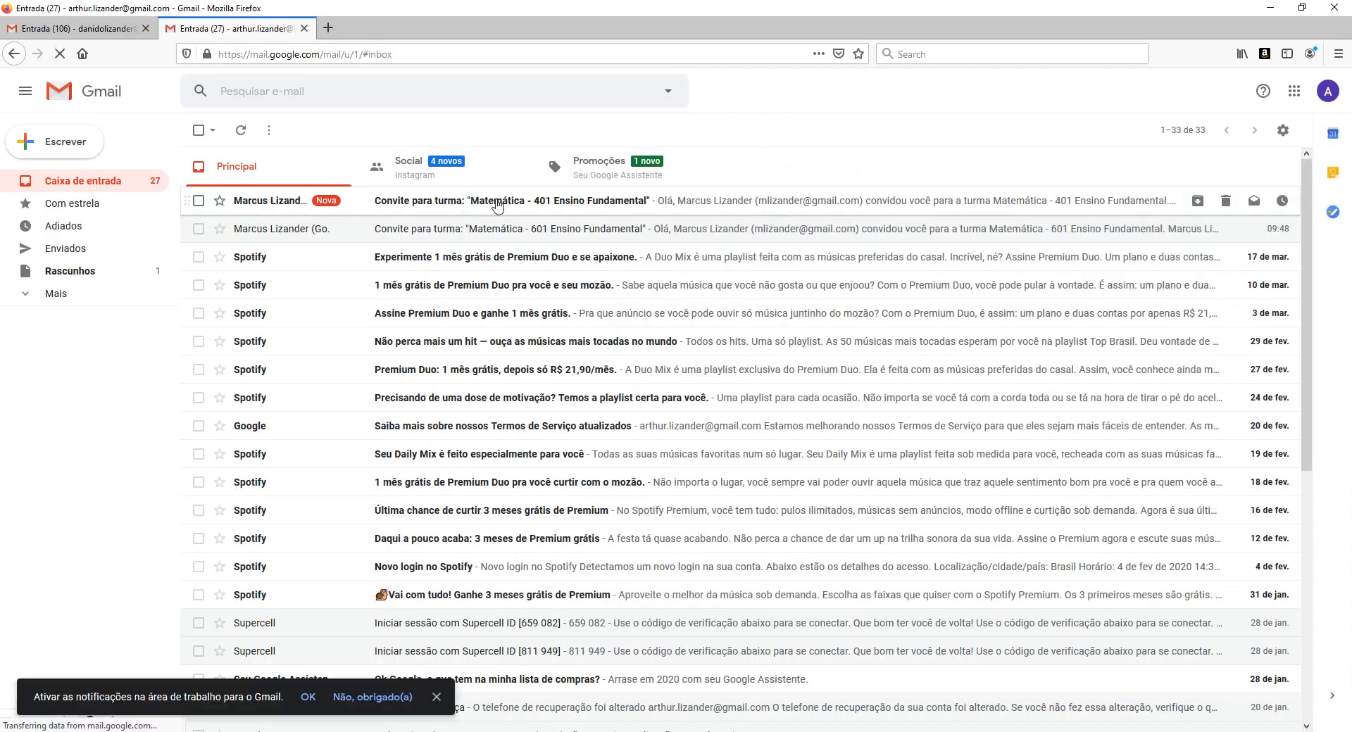
# Open the Convite para turma e-mail and accept it with the PARTICIPAR button.
pyautogui.click(610, 206)
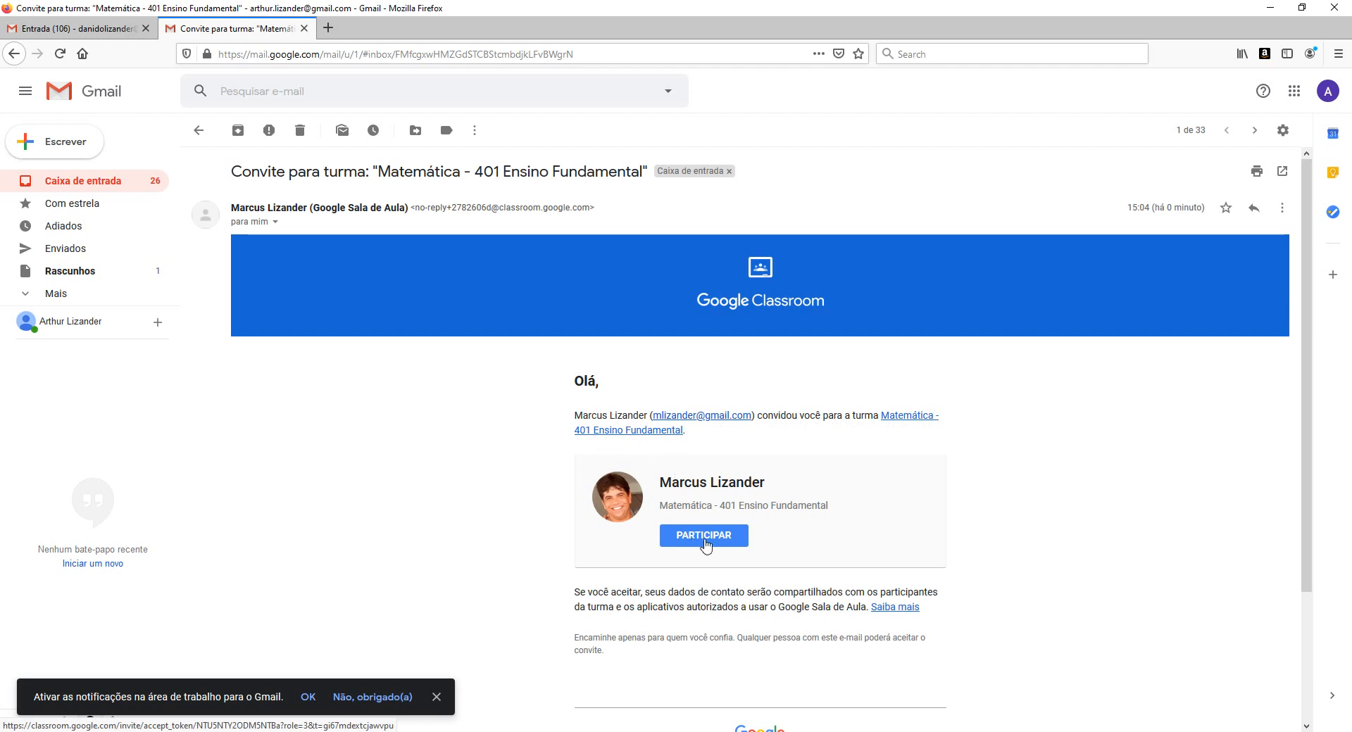
pyautogui.click(704, 536)
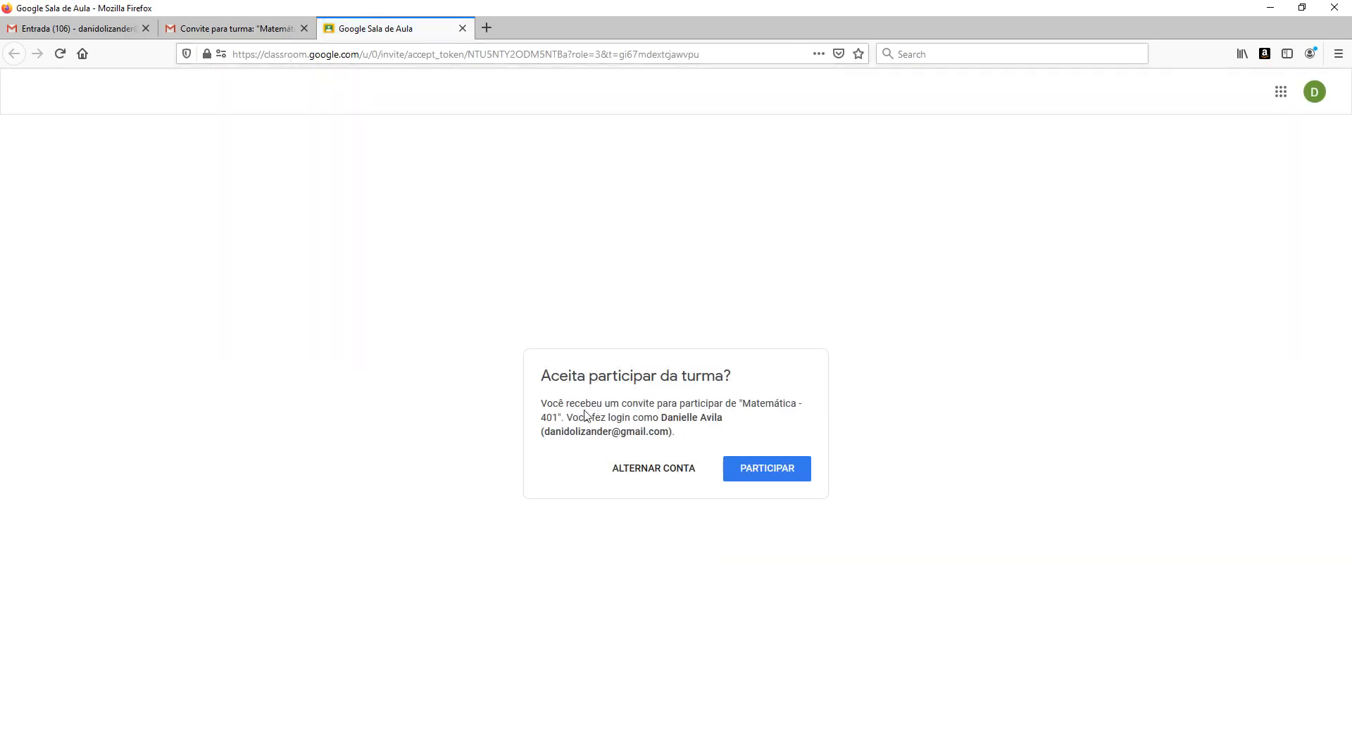
# Confirm joining Matemática - 401, then choose 'Sair de todas as contas' from the profile menu.
pyautogui.click(766, 476)
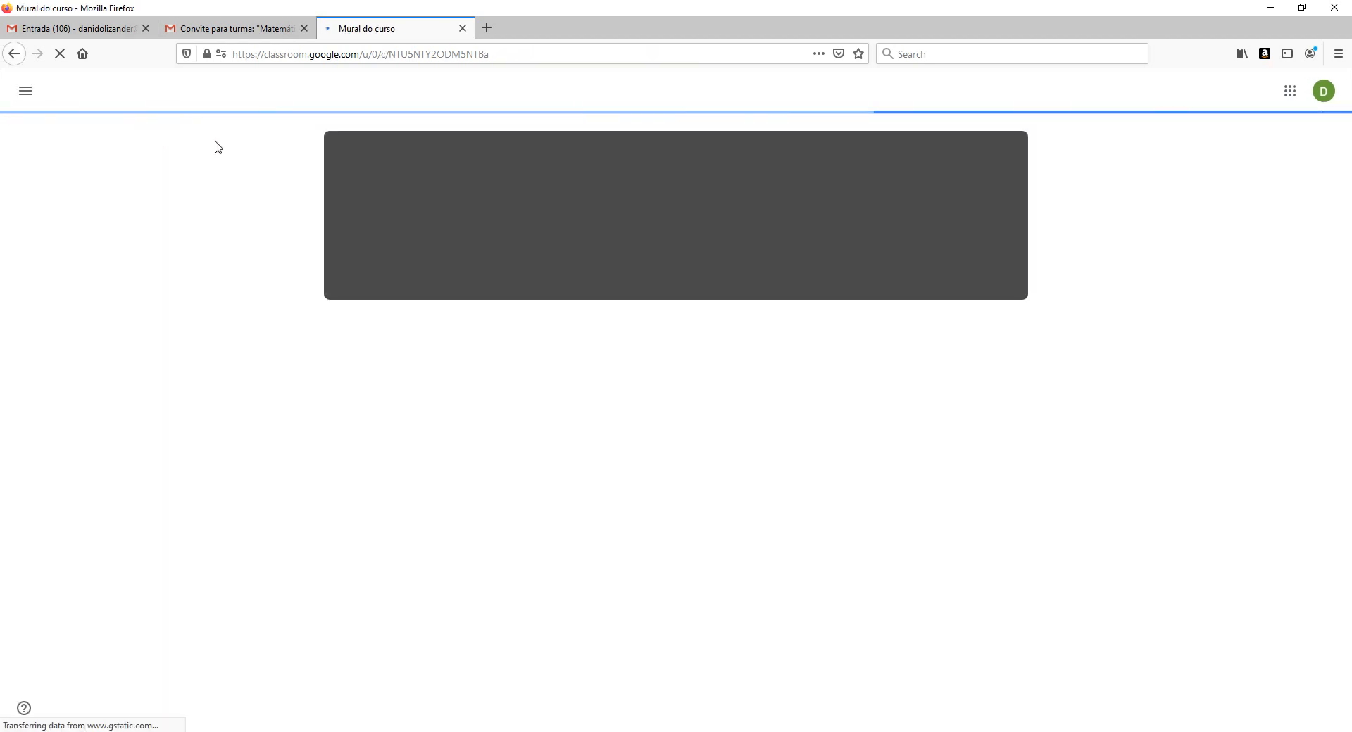
pyautogui.click(1324, 92)
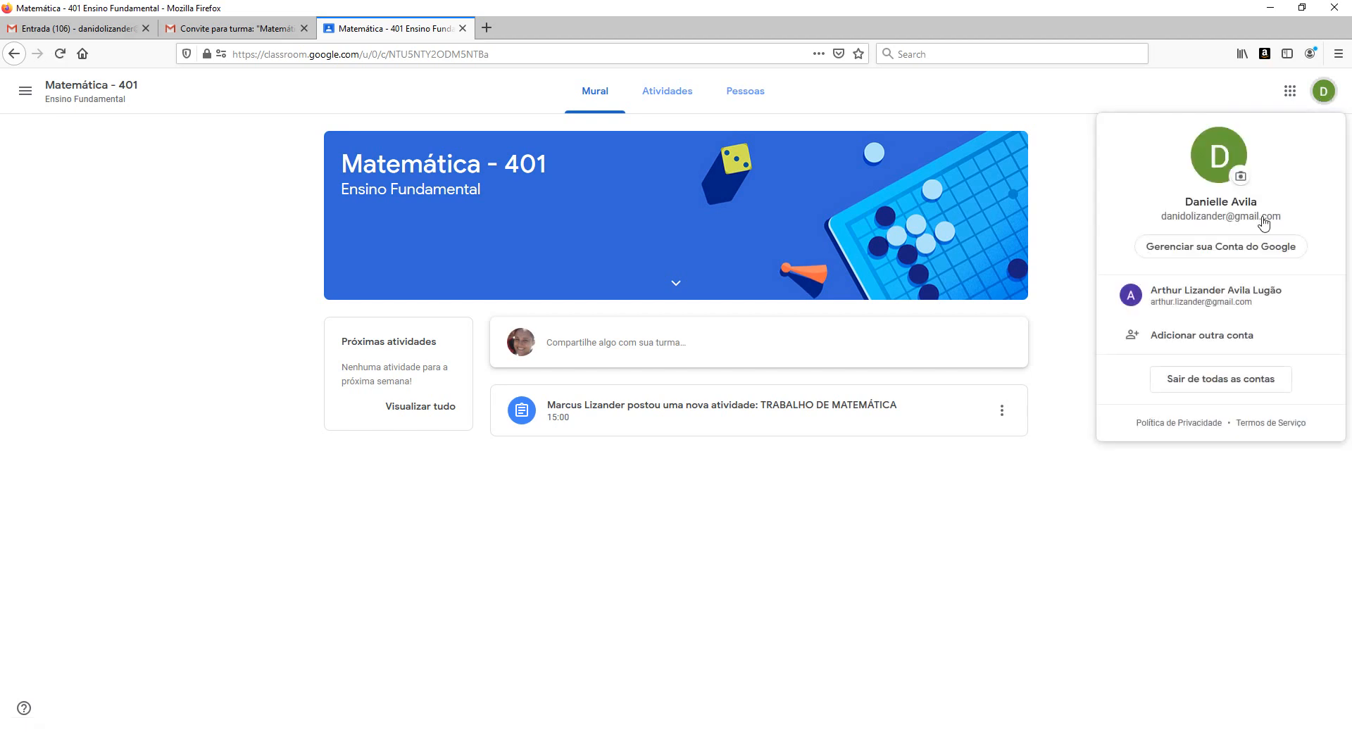
pyautogui.click(1230, 373)
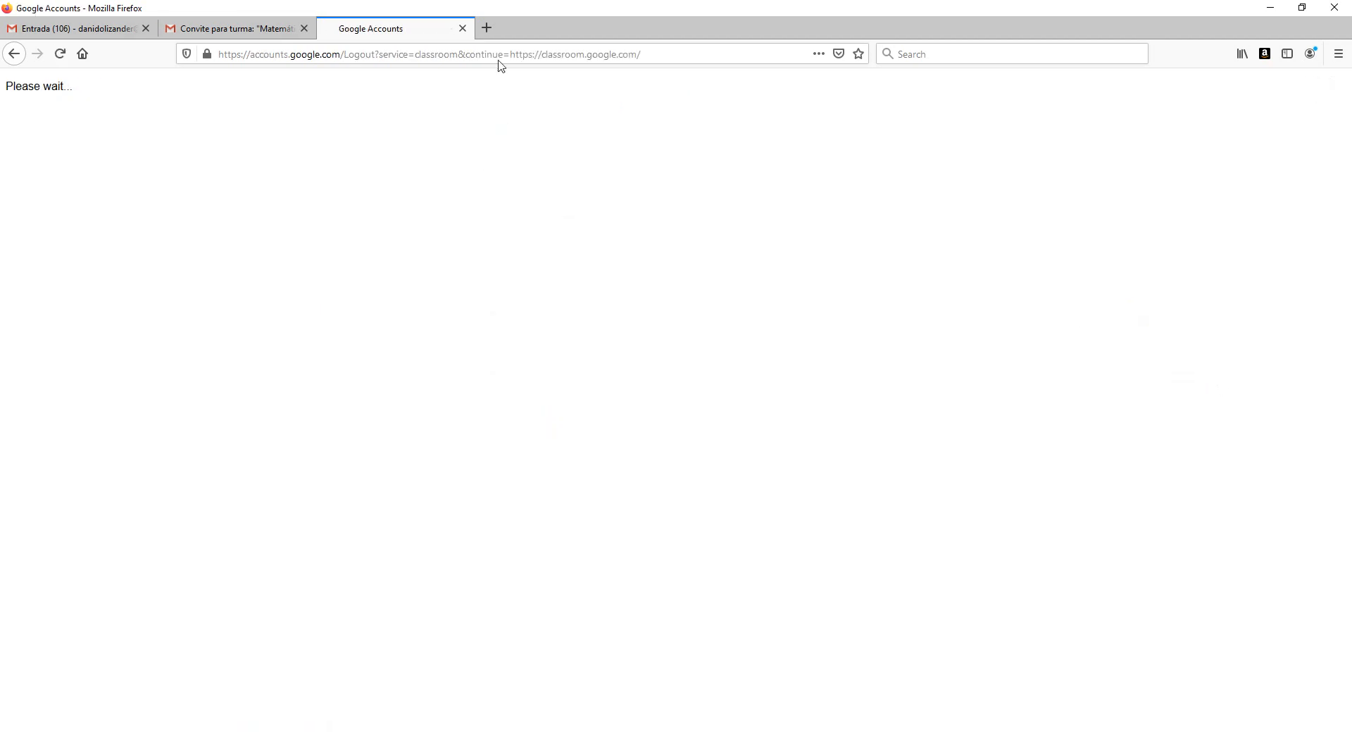
# Retry PARTICIPAR from the invitation, leave the page, and sign in again as the student without saving the login.
pyautogui.click(463, 29)
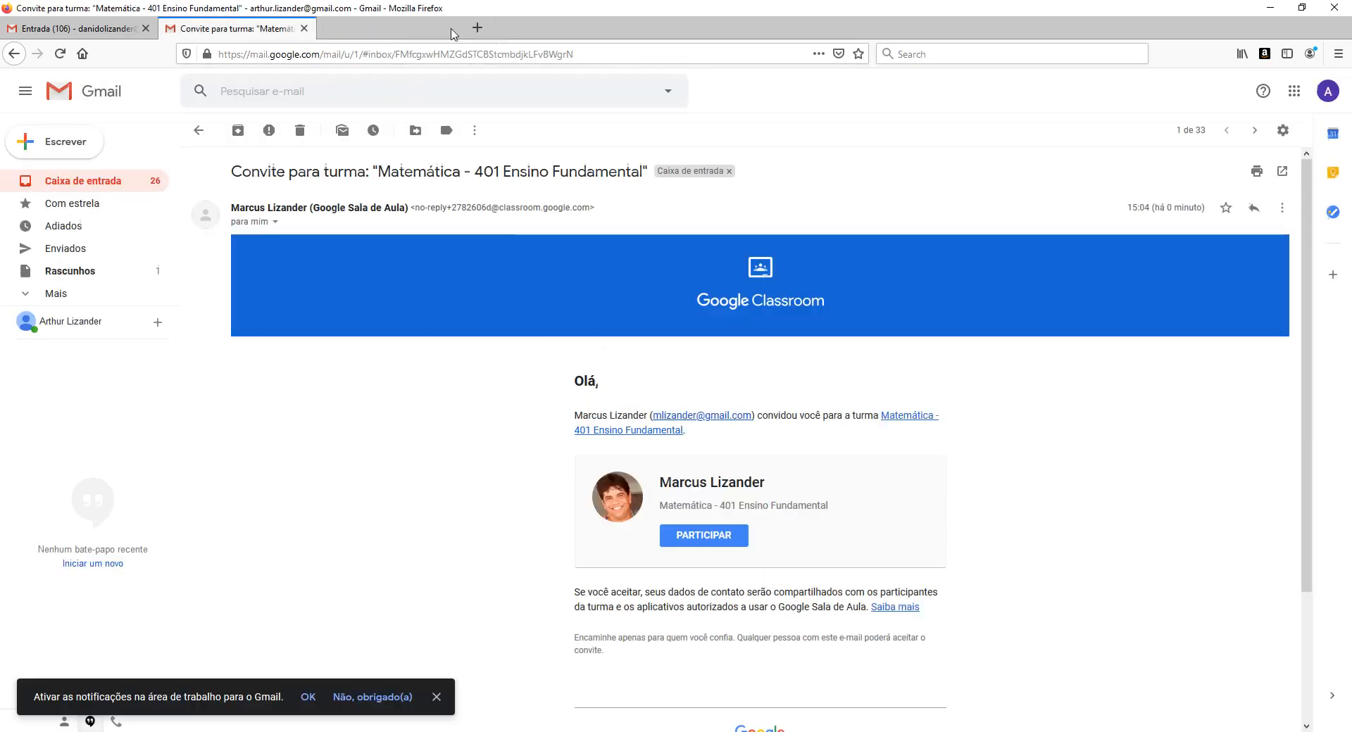
pyautogui.click(704, 536)
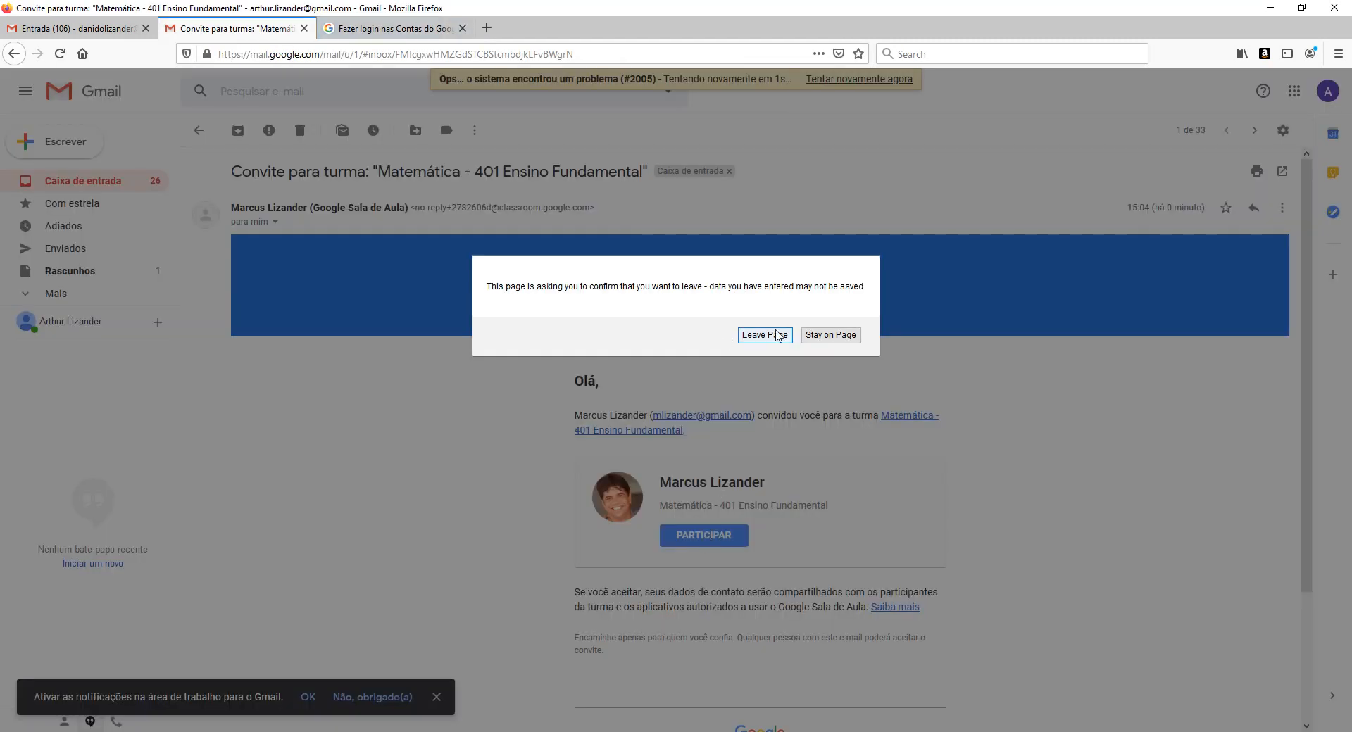
pyautogui.click(764, 335)
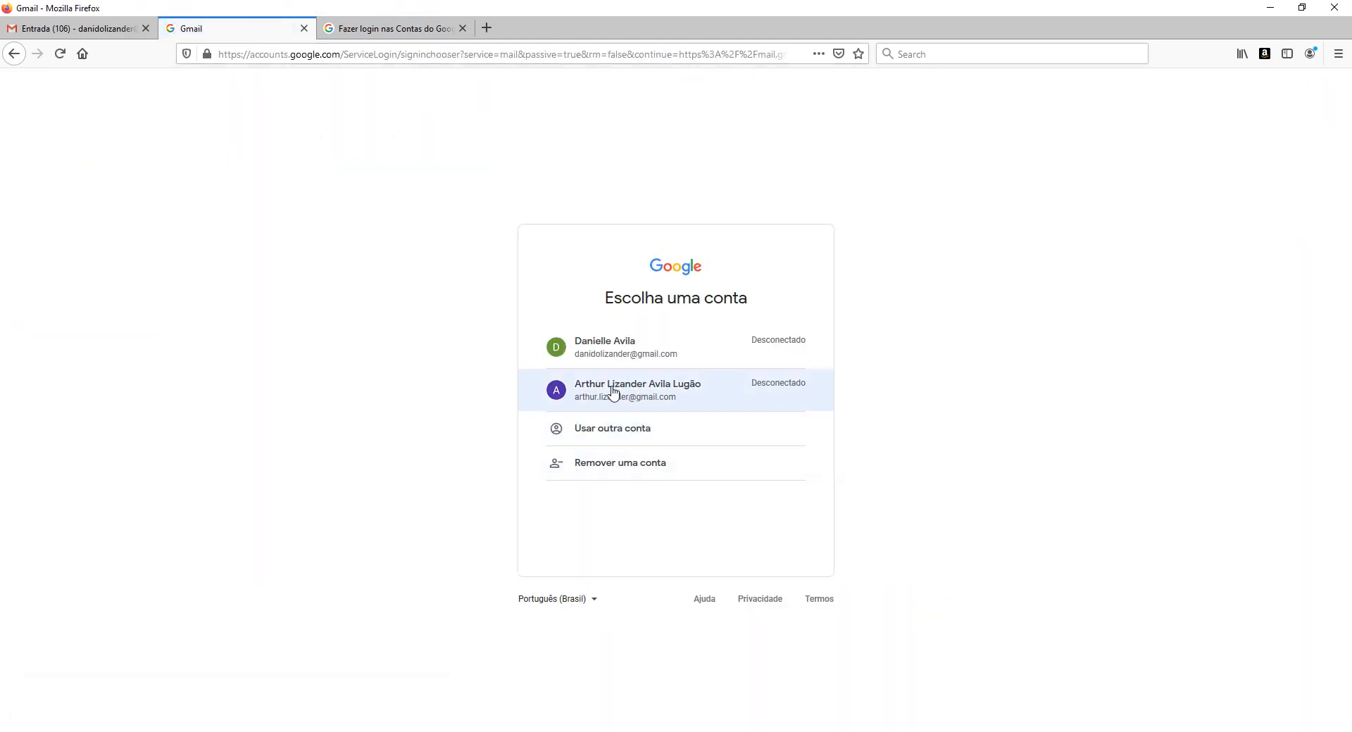
pyautogui.click(611, 390)
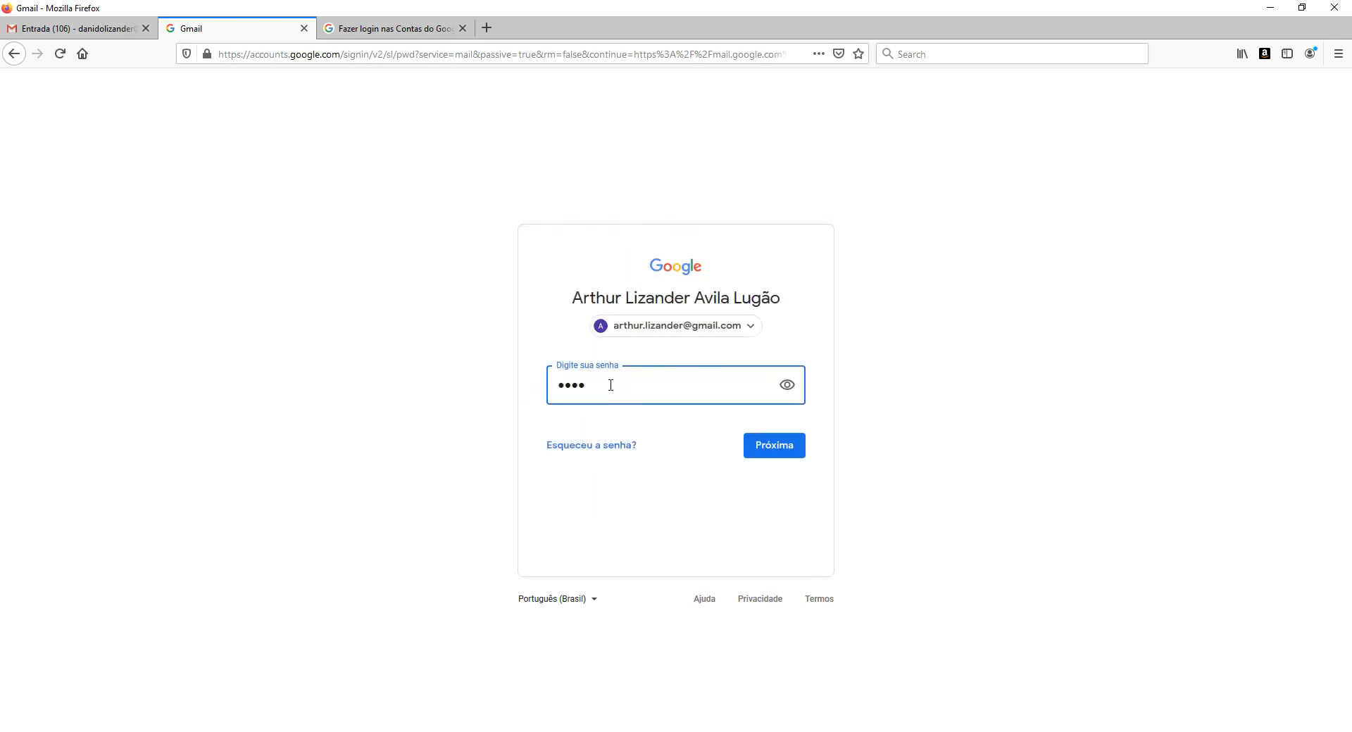
pyautogui.click(772, 458)
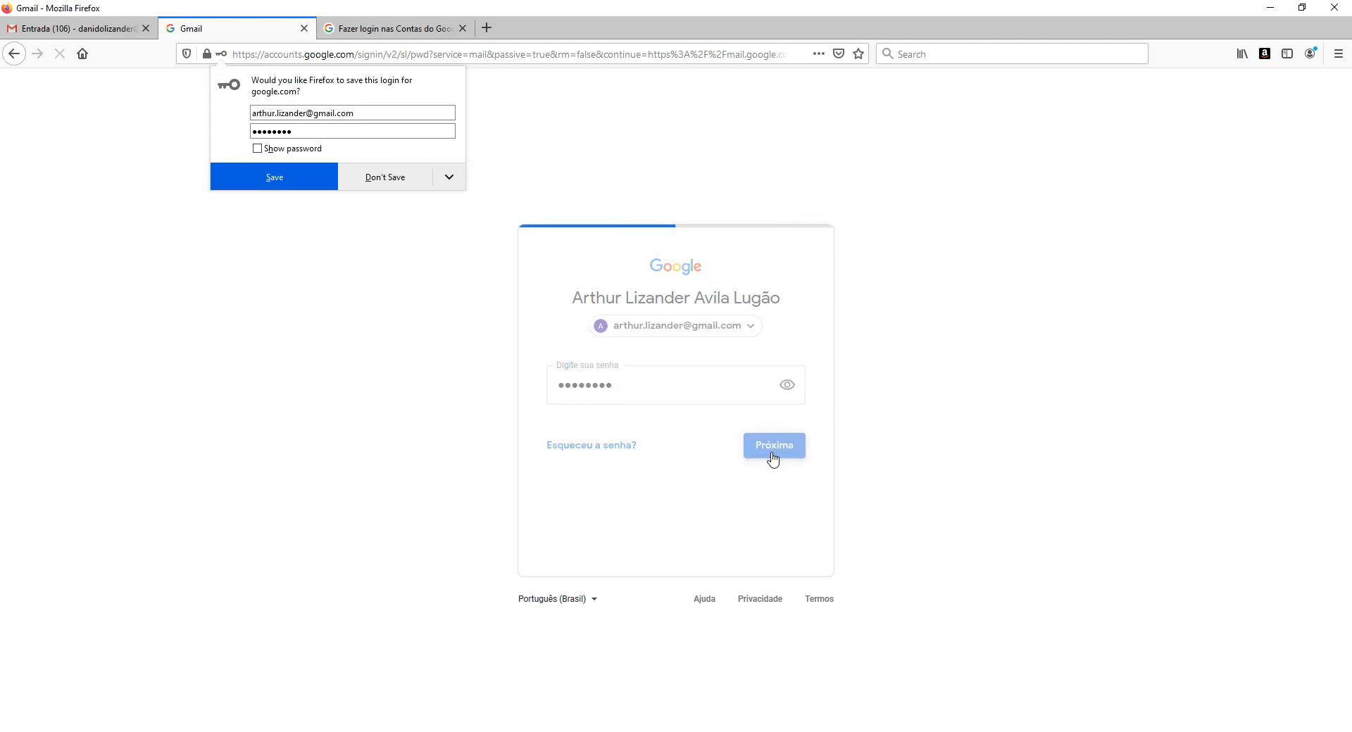
pyautogui.click(386, 177)
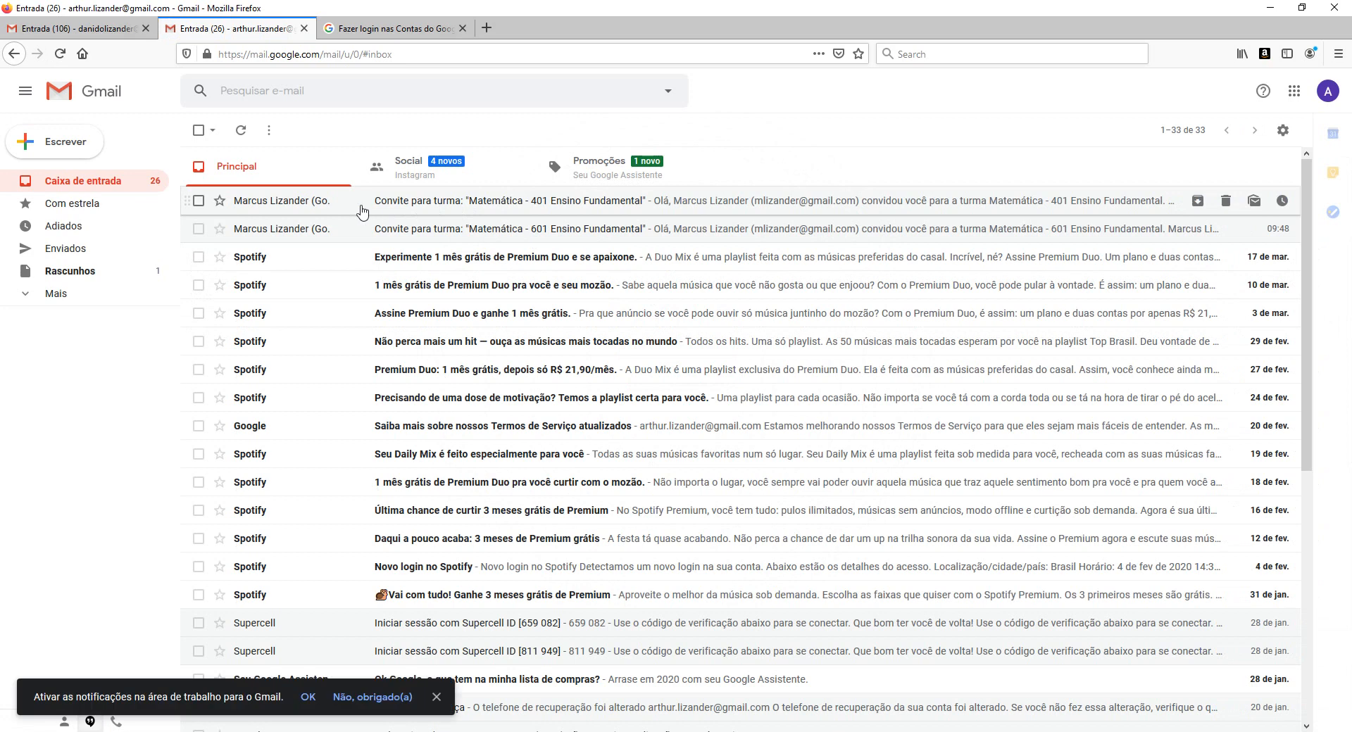
# Retry the emailed invitation, return to Turmas from the not-found page, and close the leftover 'Fazer login' tab.
pyautogui.click(362, 212)
pyautogui.click(703, 539)
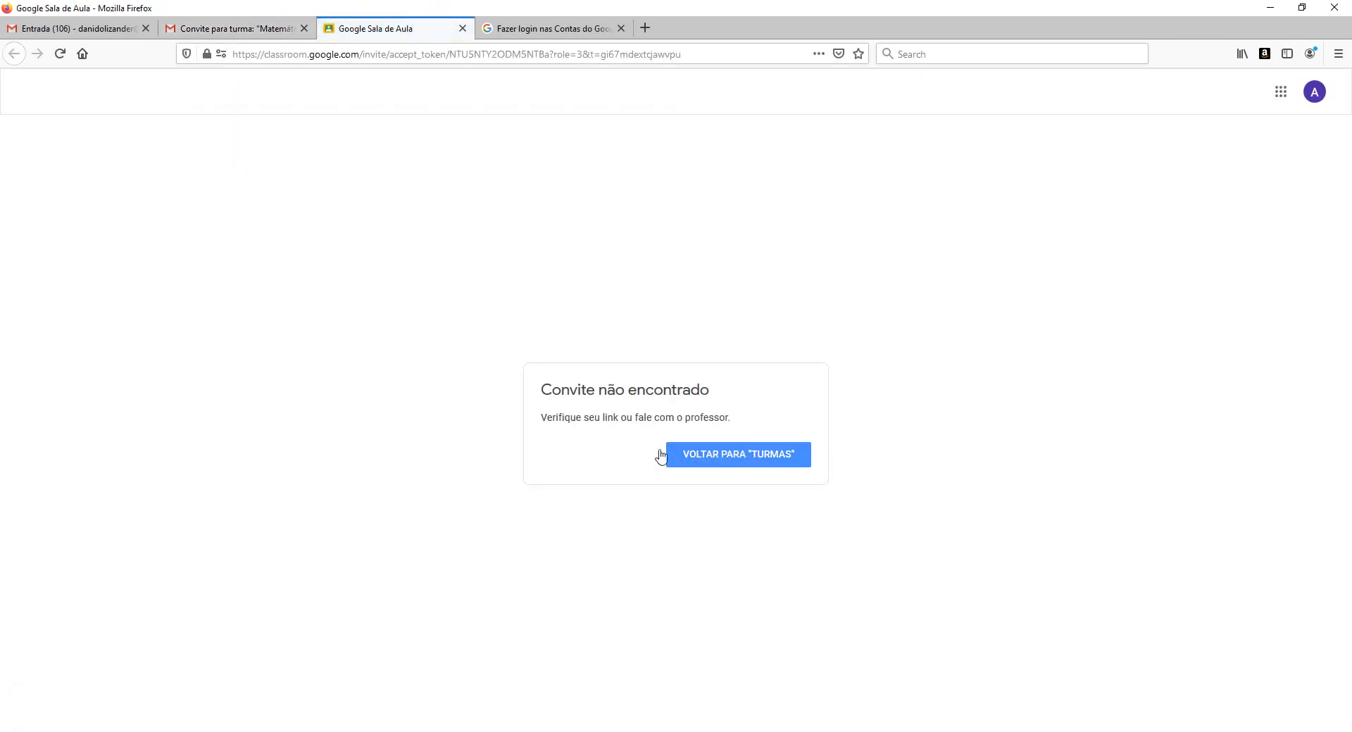
pyautogui.click(747, 459)
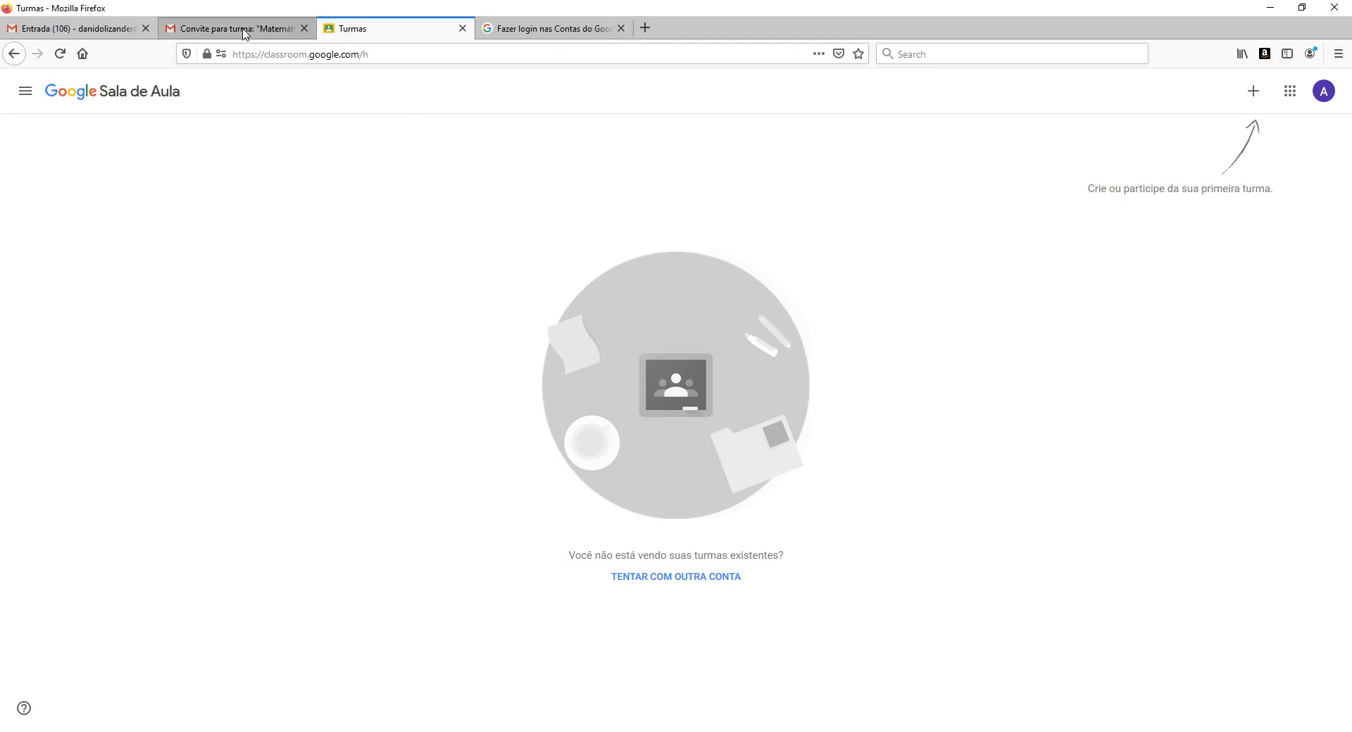
pyautogui.click(549, 35)
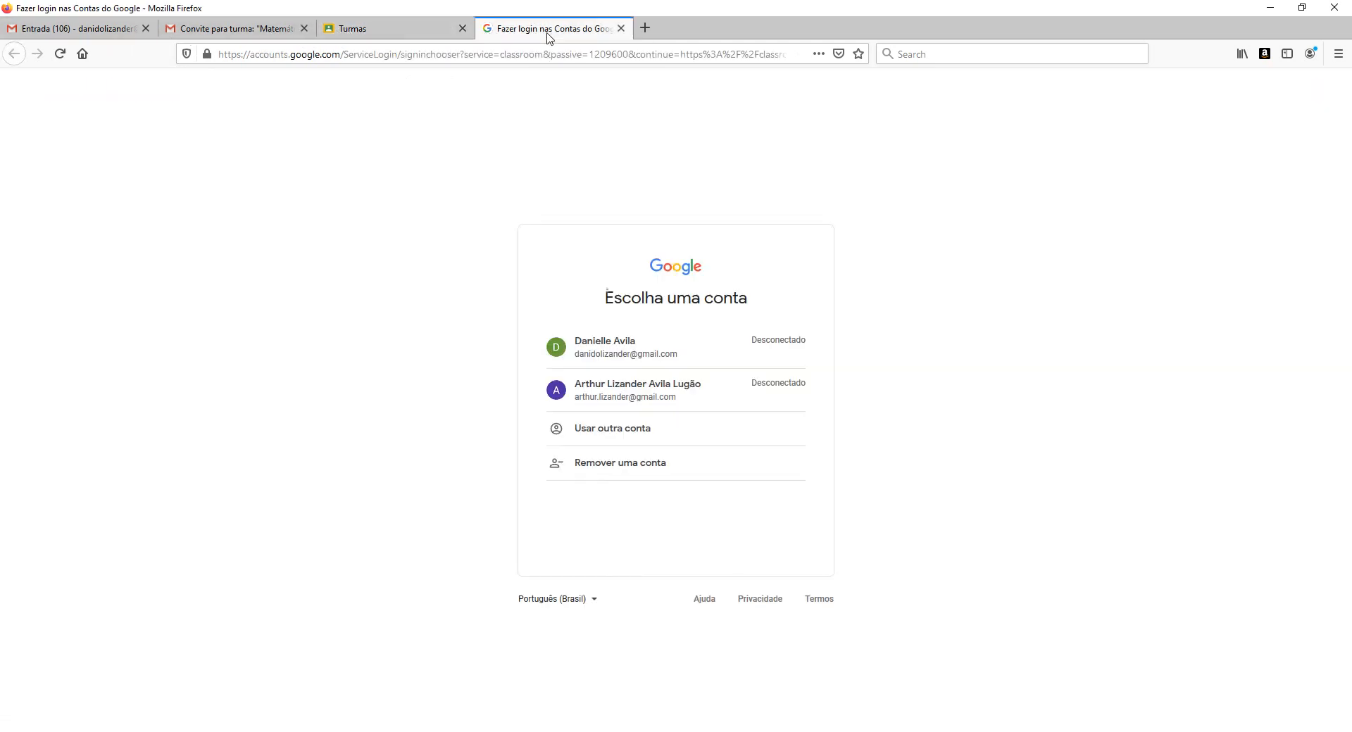
pyautogui.click(622, 28)
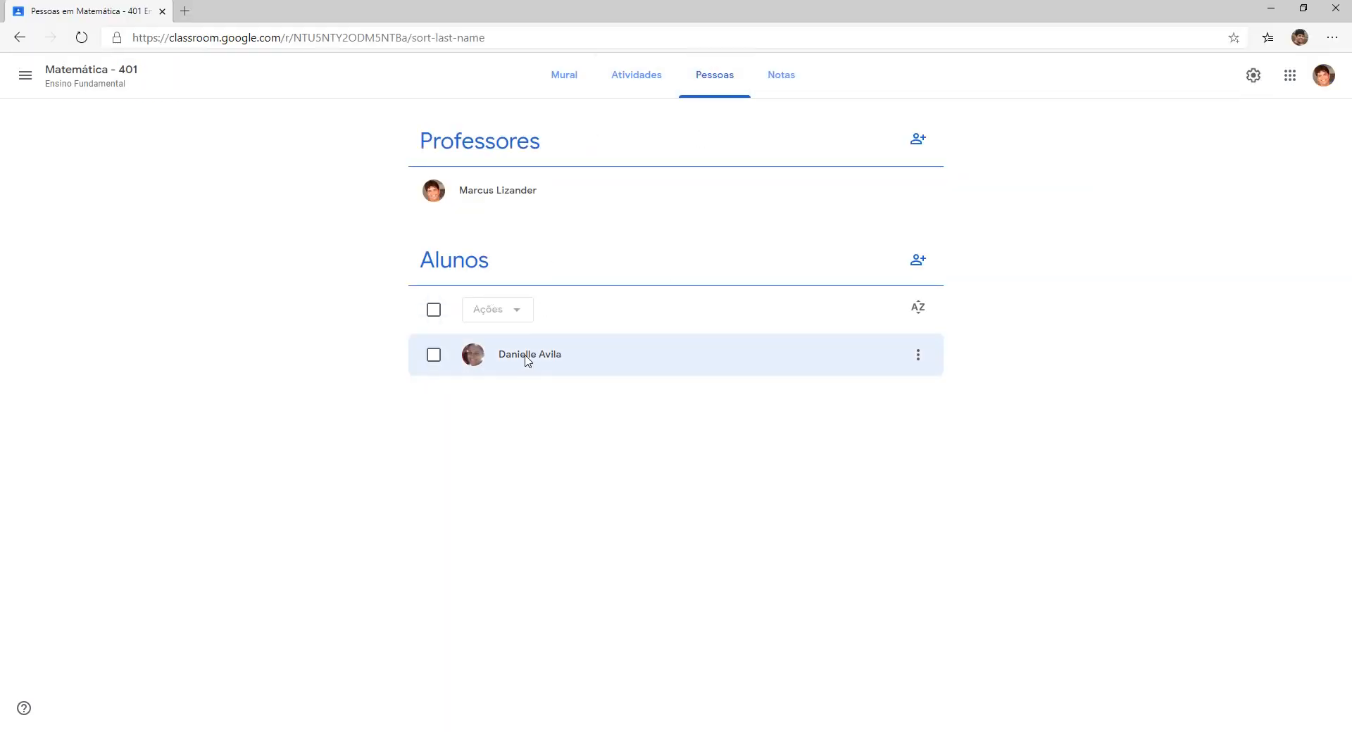
pyautogui.click(576, 76)
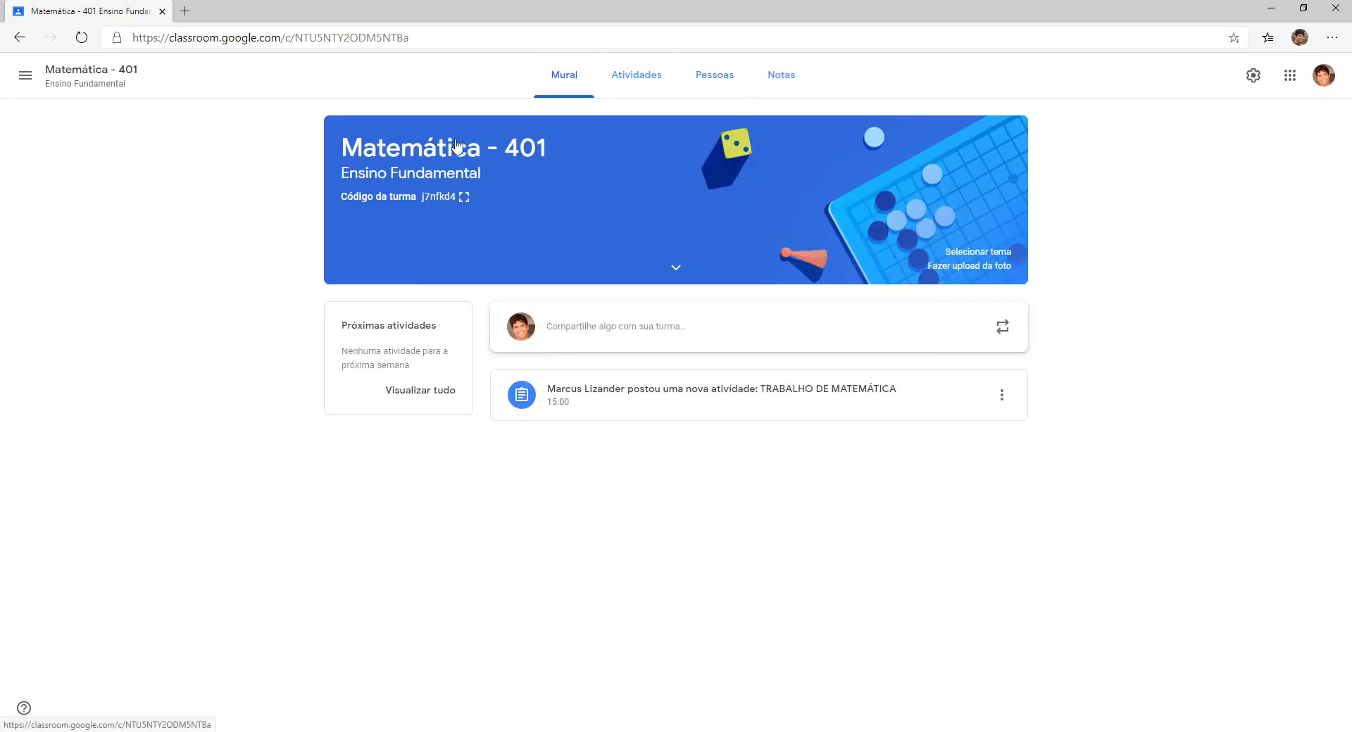
pyautogui.click(454, 198)
pyautogui.moveTo(798, 387); pyautogui.dragTo(522, 385)
pyautogui.rightClick(589, 384)
pyautogui.click(616, 395)
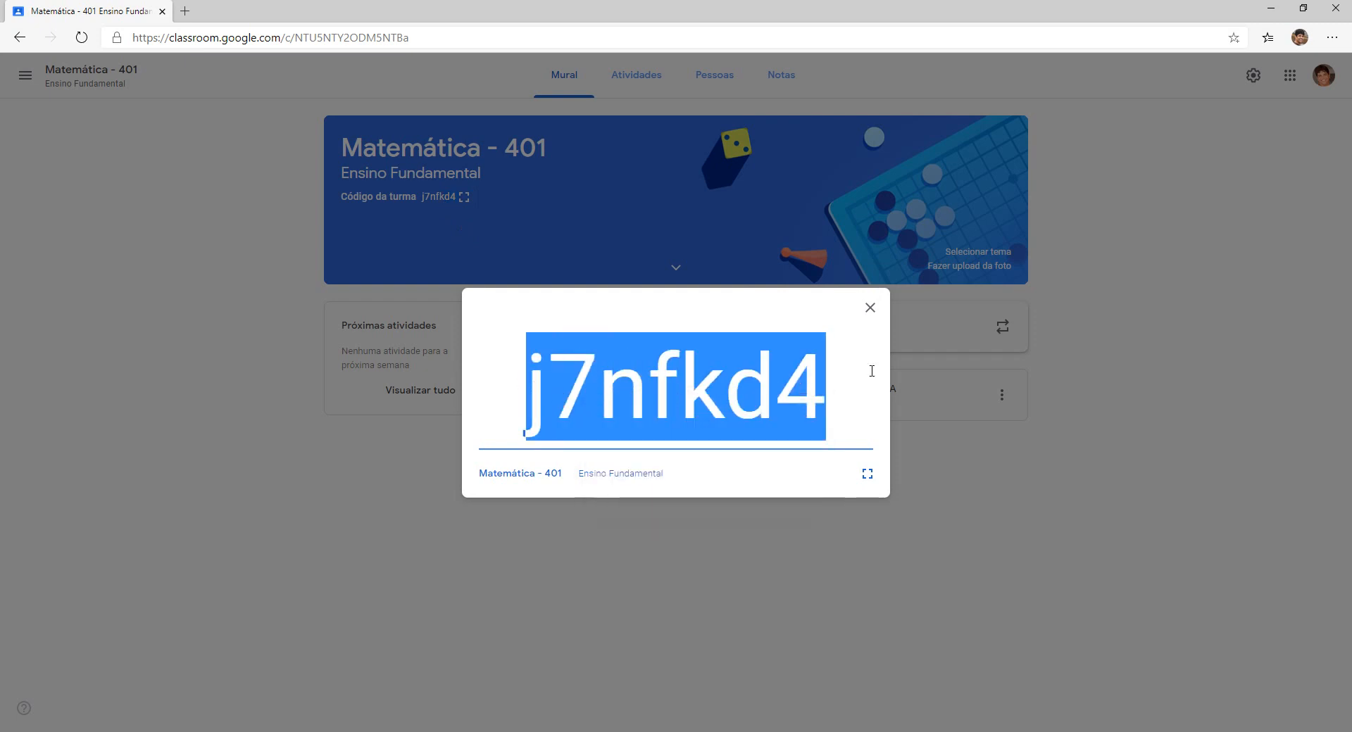
pyautogui.click(870, 308)
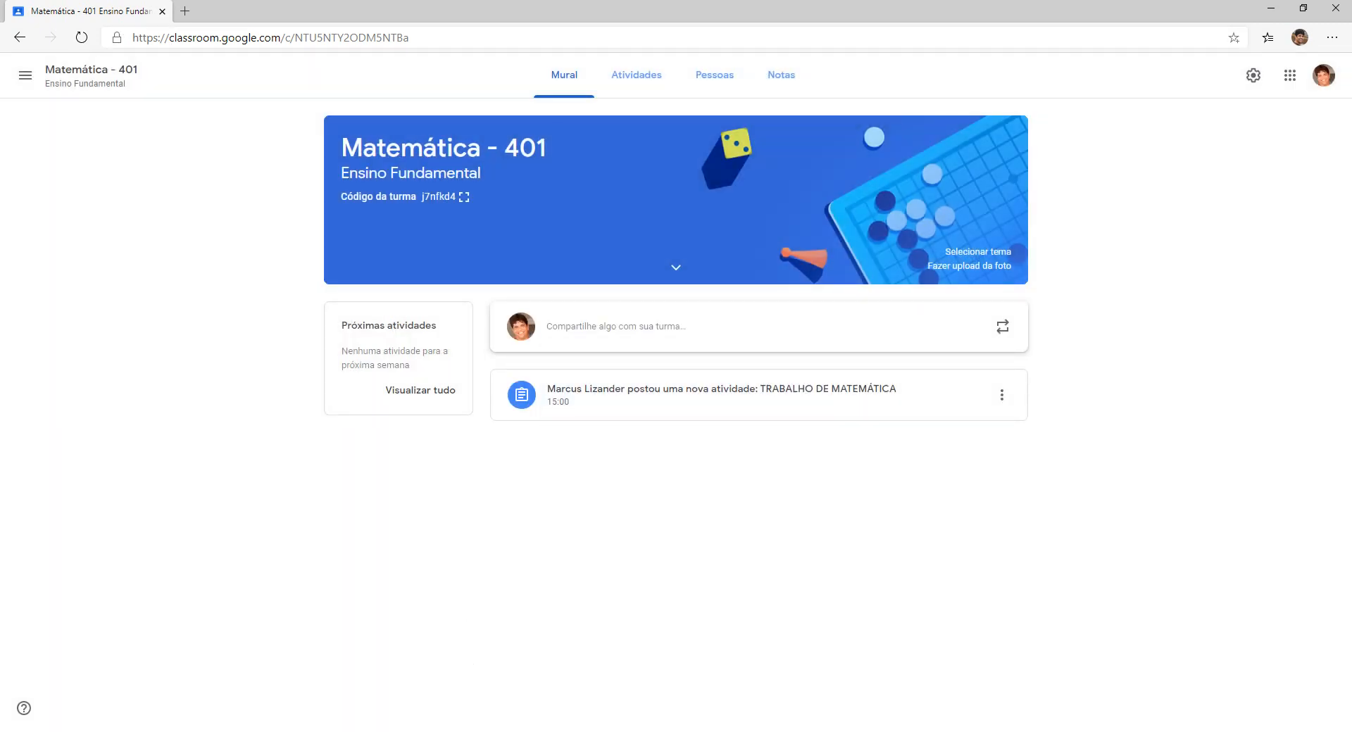
pyautogui.hotkey('alt', 'Tab')
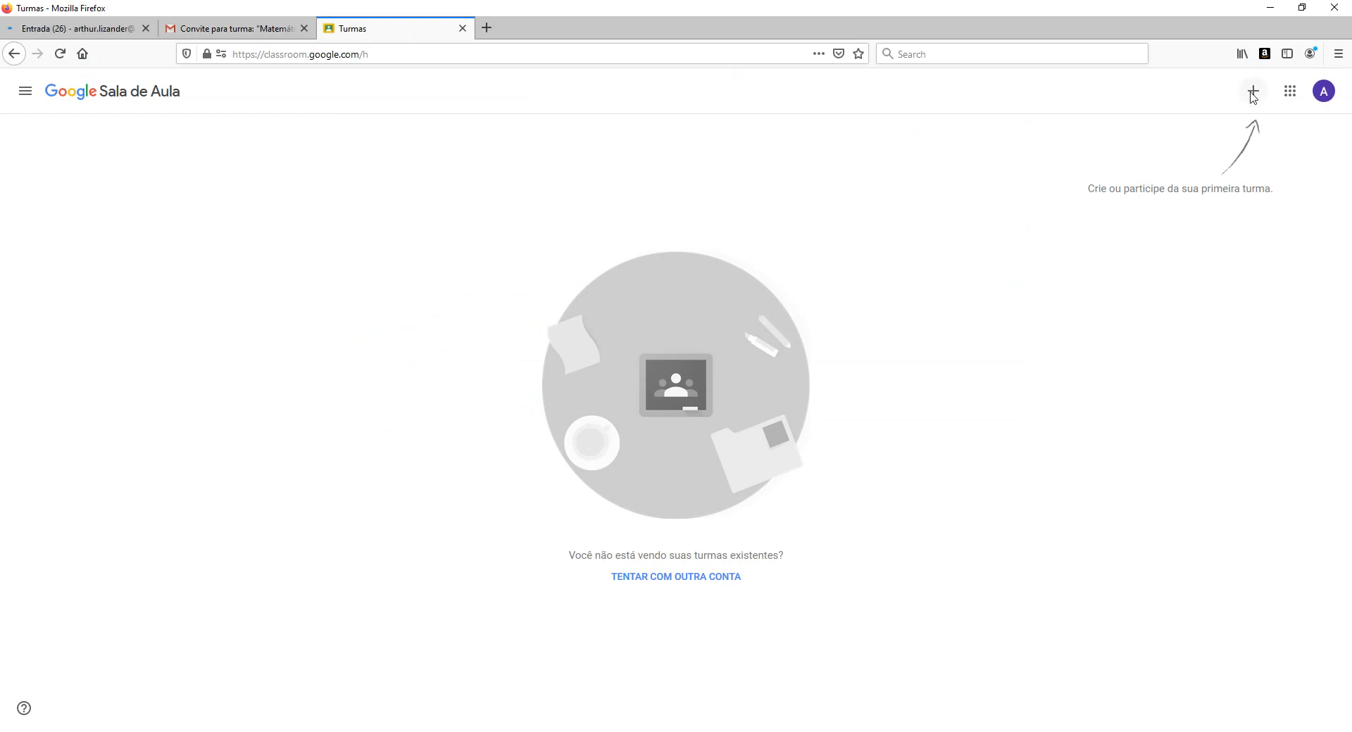
pyautogui.click(1253, 94)
pyautogui.click(1206, 123)
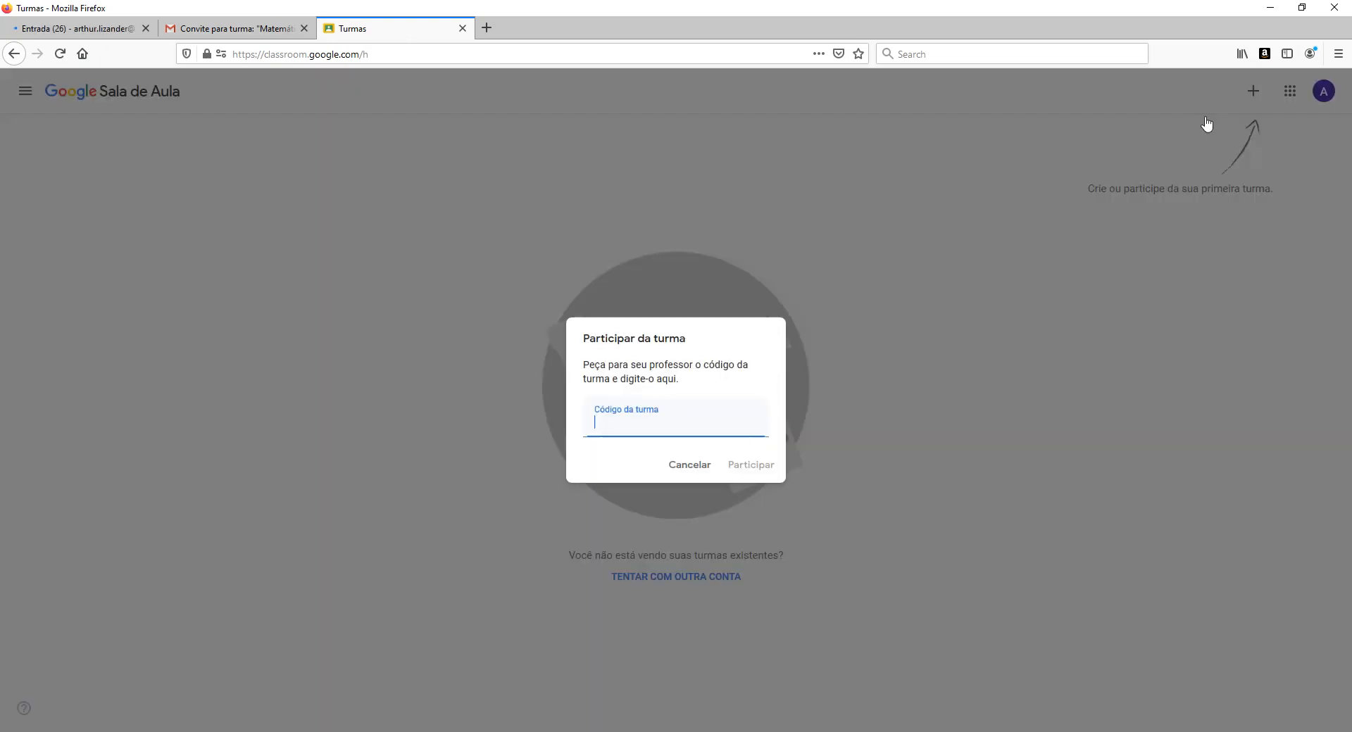
pyautogui.hotkey('ctrl', 'v')
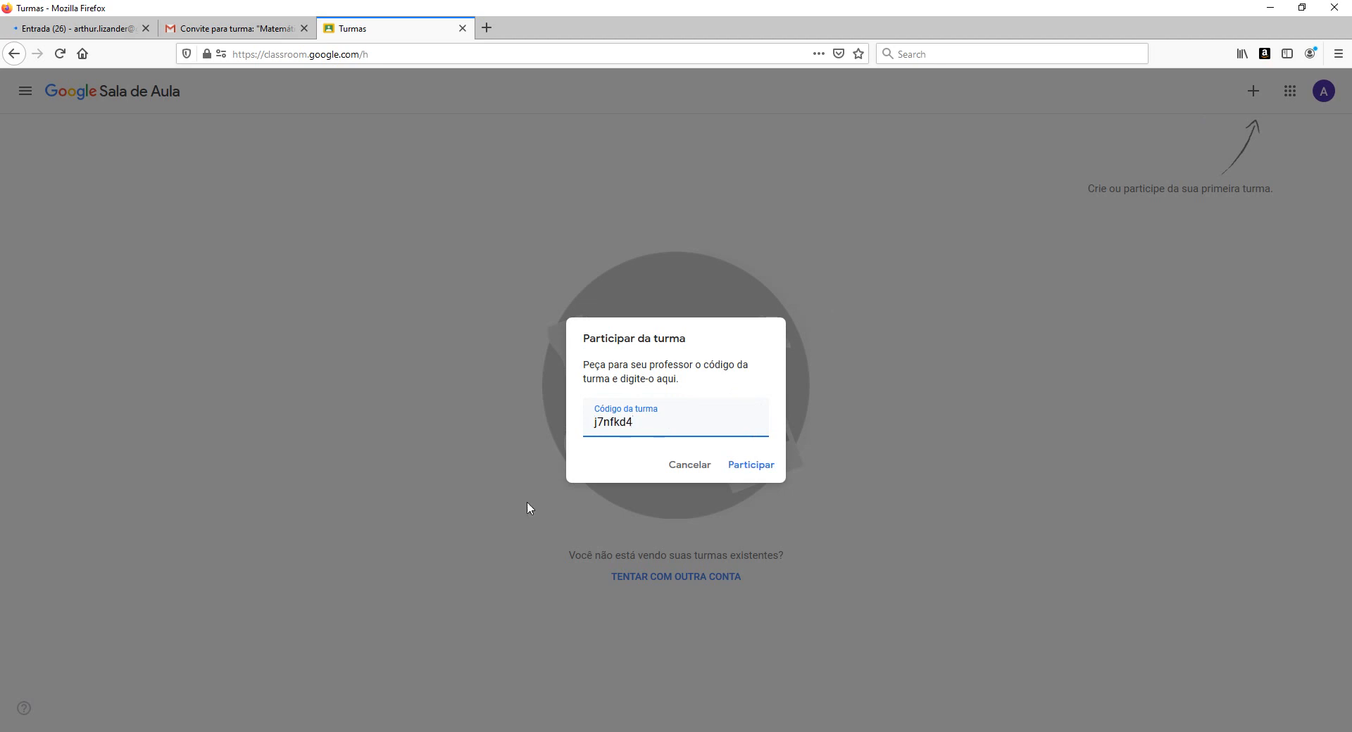
pyautogui.click(759, 469)
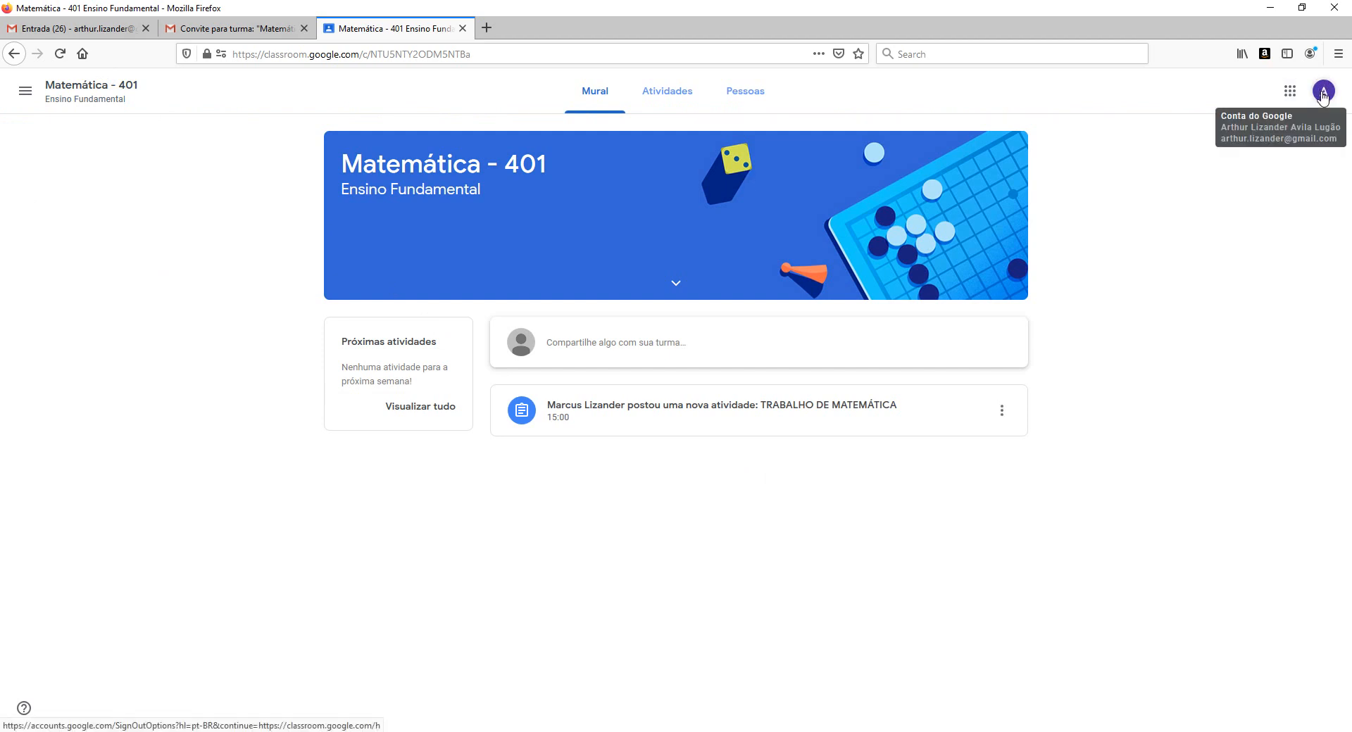
# Check the classmates on the Pessoas page, then view the Atividades list.
pyautogui.click(749, 97)
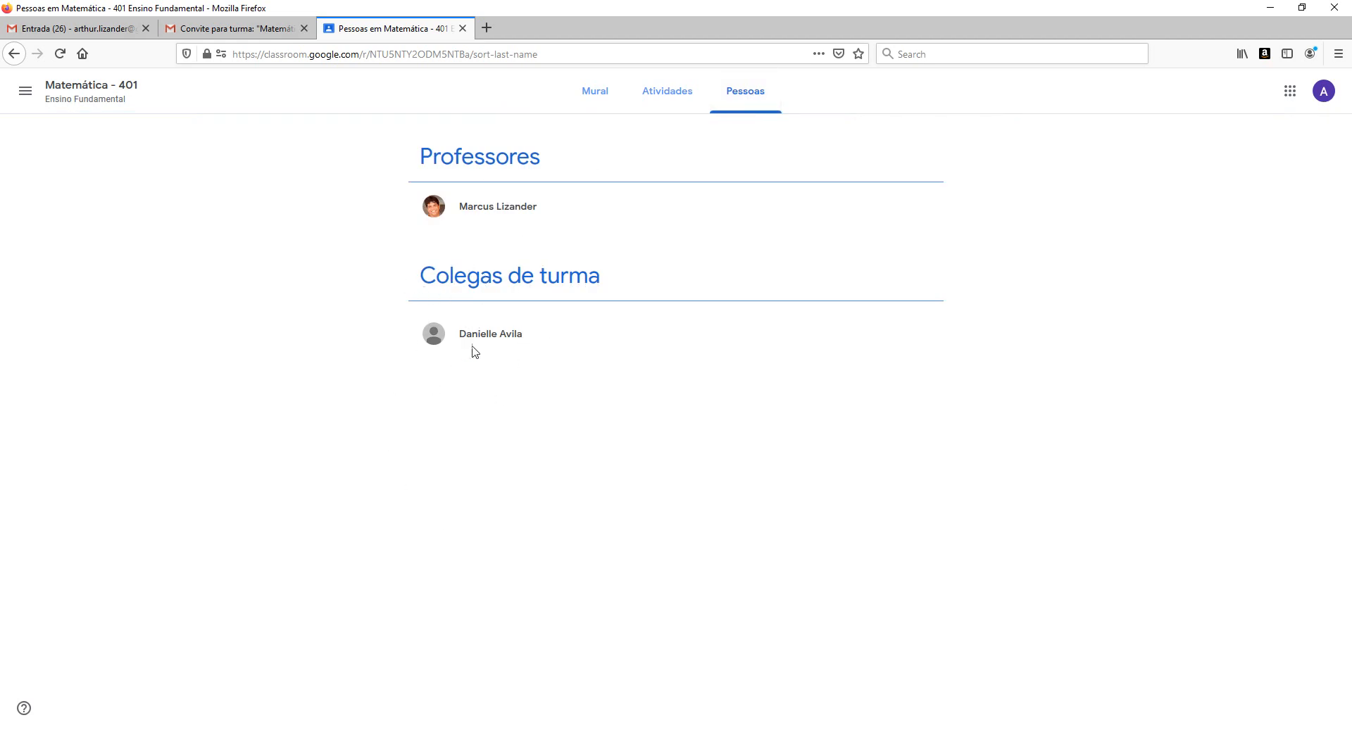
pyautogui.moveTo(462, 337); pyautogui.dragTo(562, 348)
pyautogui.click(483, 340)
pyautogui.click(655, 103)
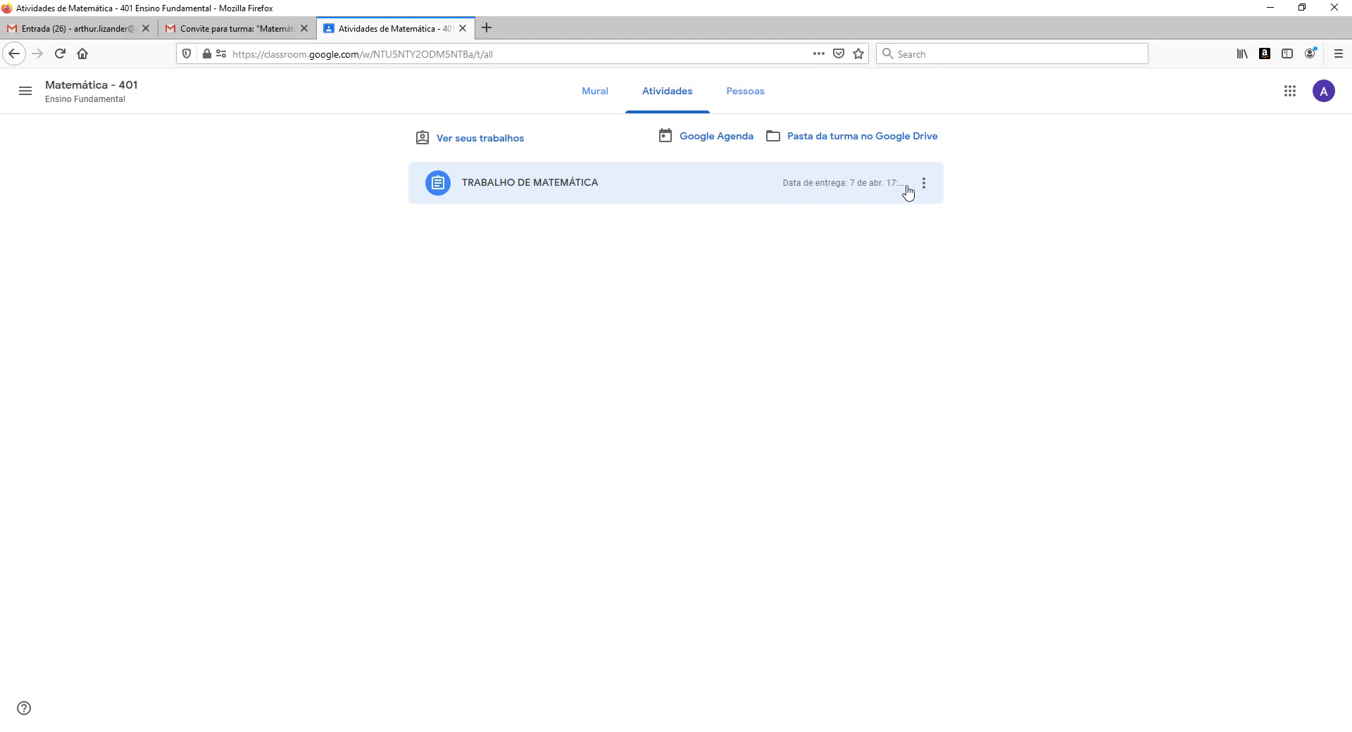
pyautogui.click(706, 143)
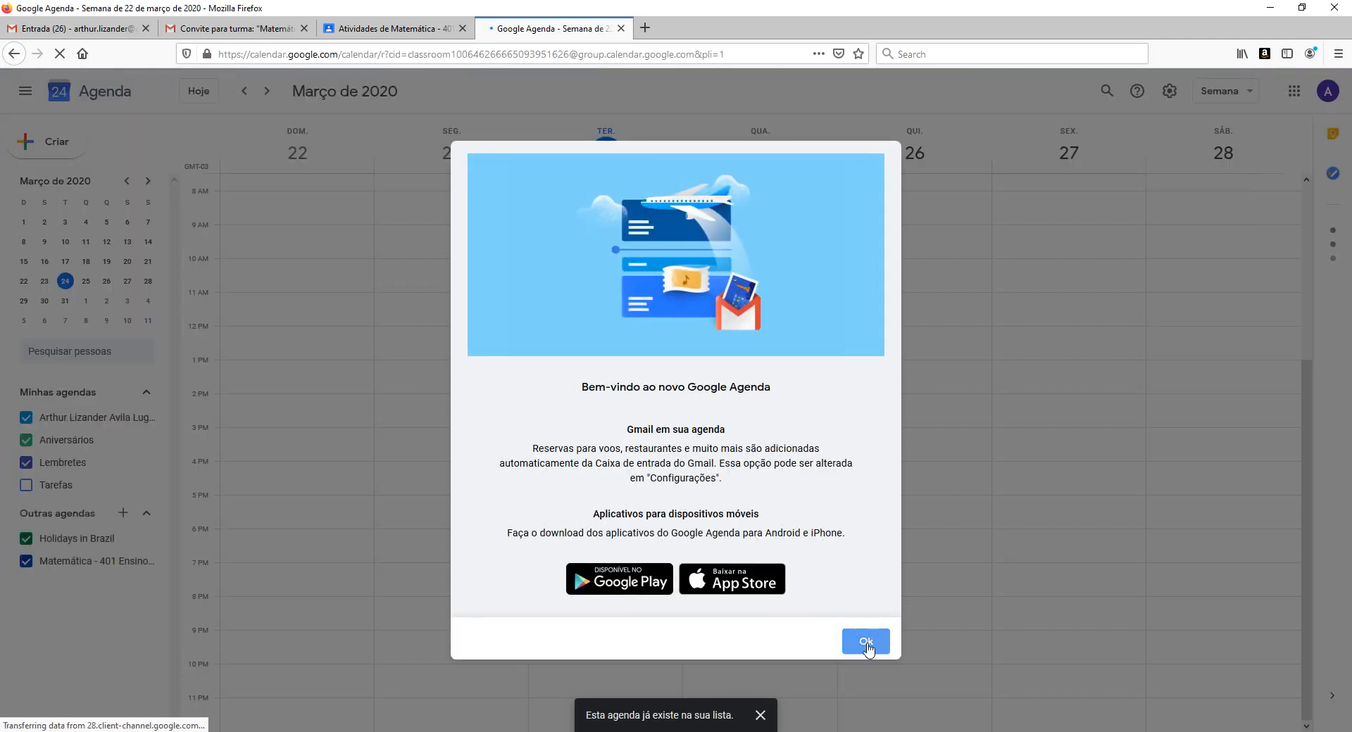
pyautogui.click(866, 644)
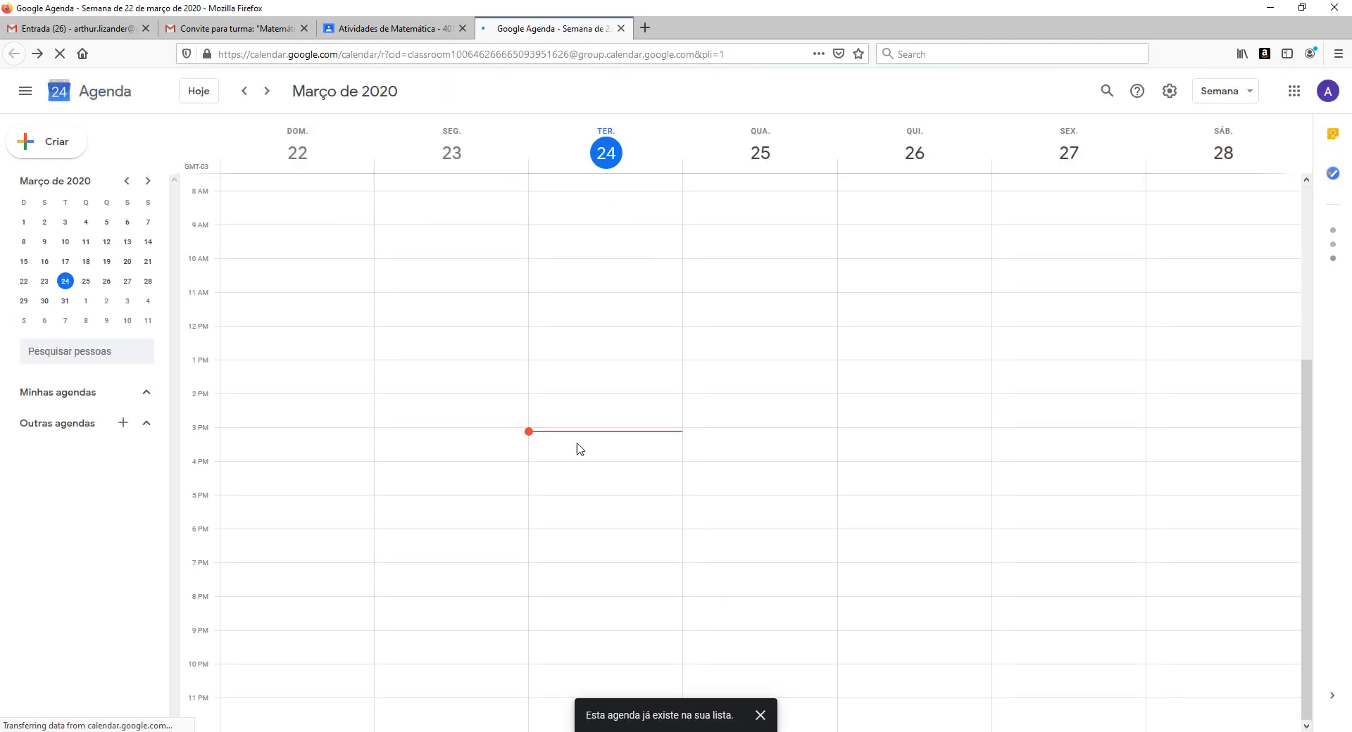
pyautogui.click(267, 93)
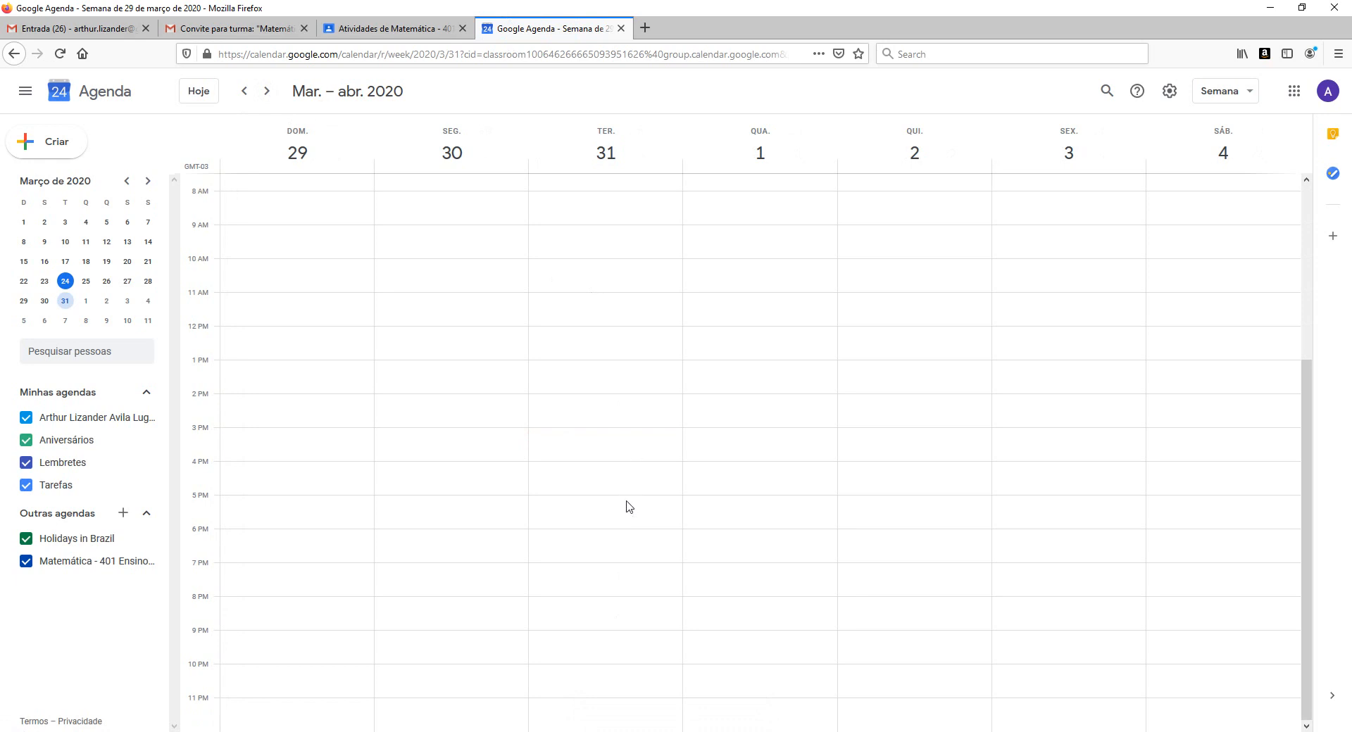
pyautogui.scroll(5, 629, 506)
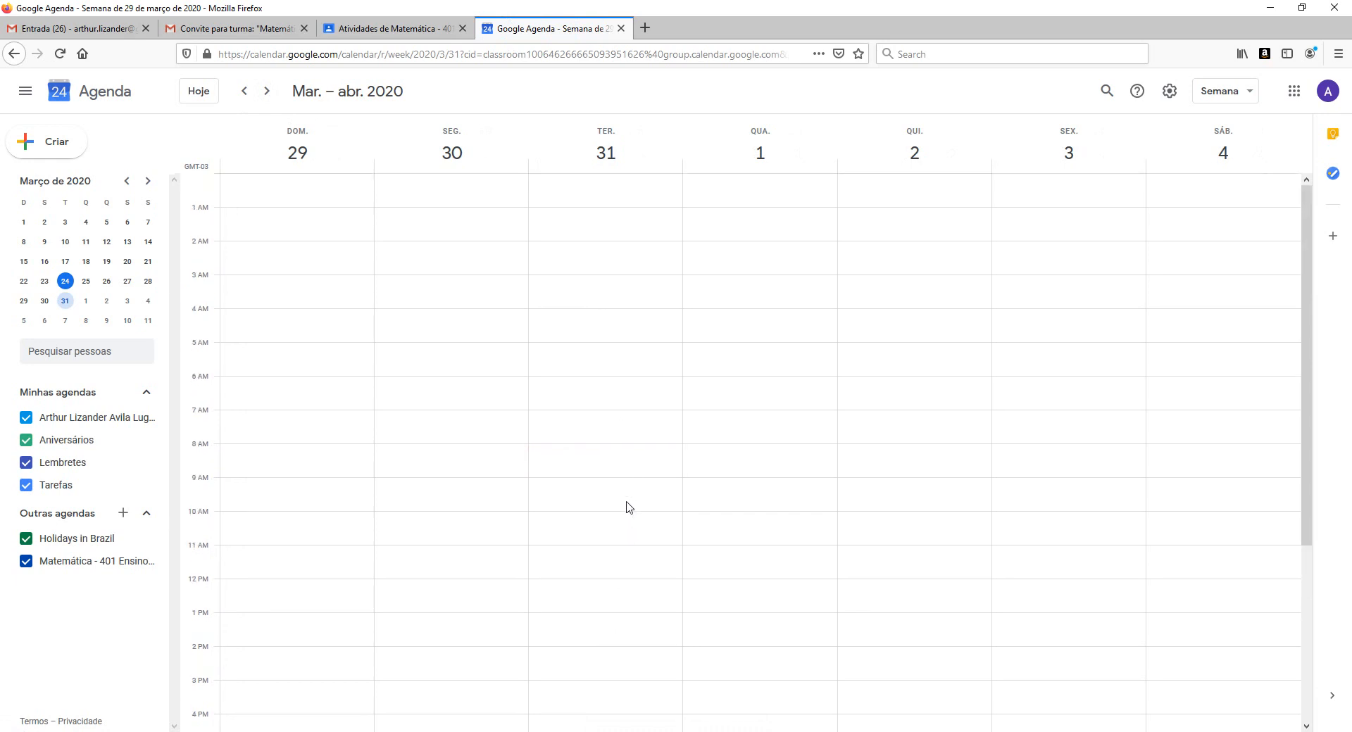
pyautogui.click(267, 92)
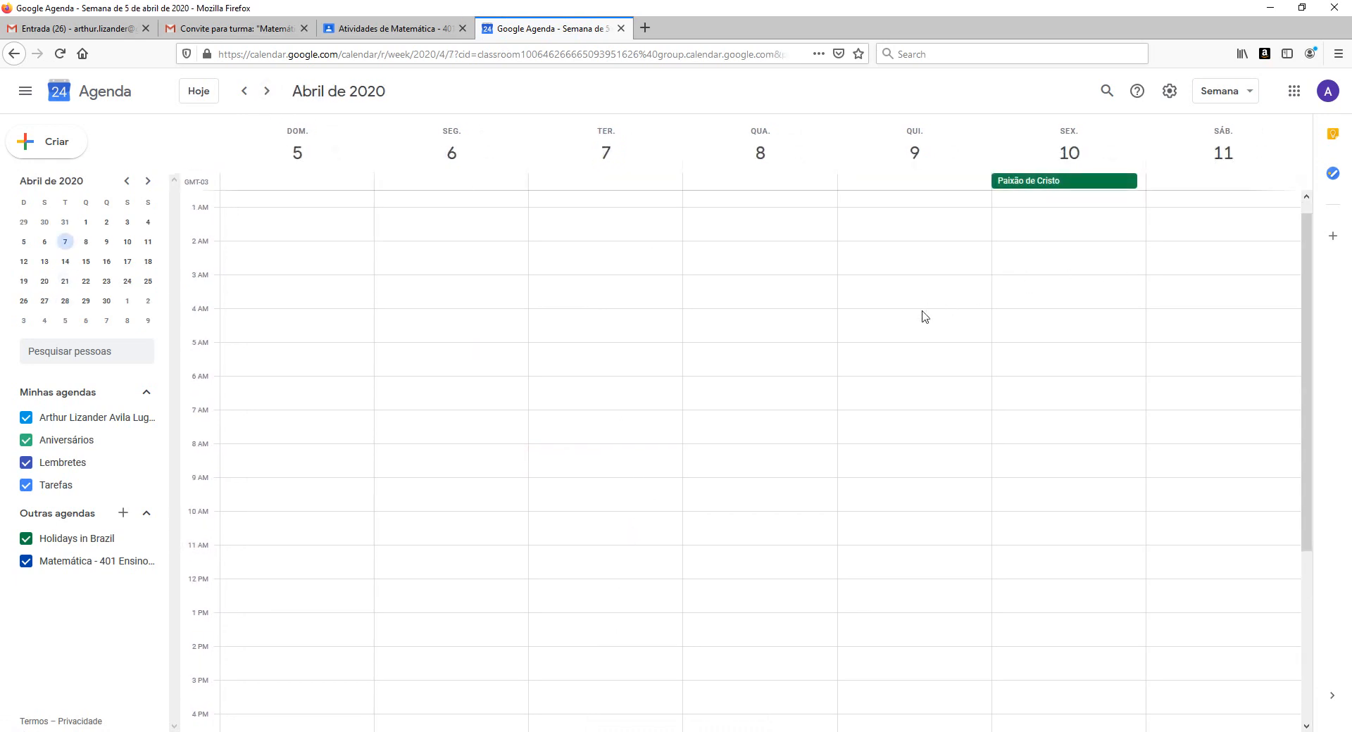
pyautogui.scroll(-5, 916, 313)
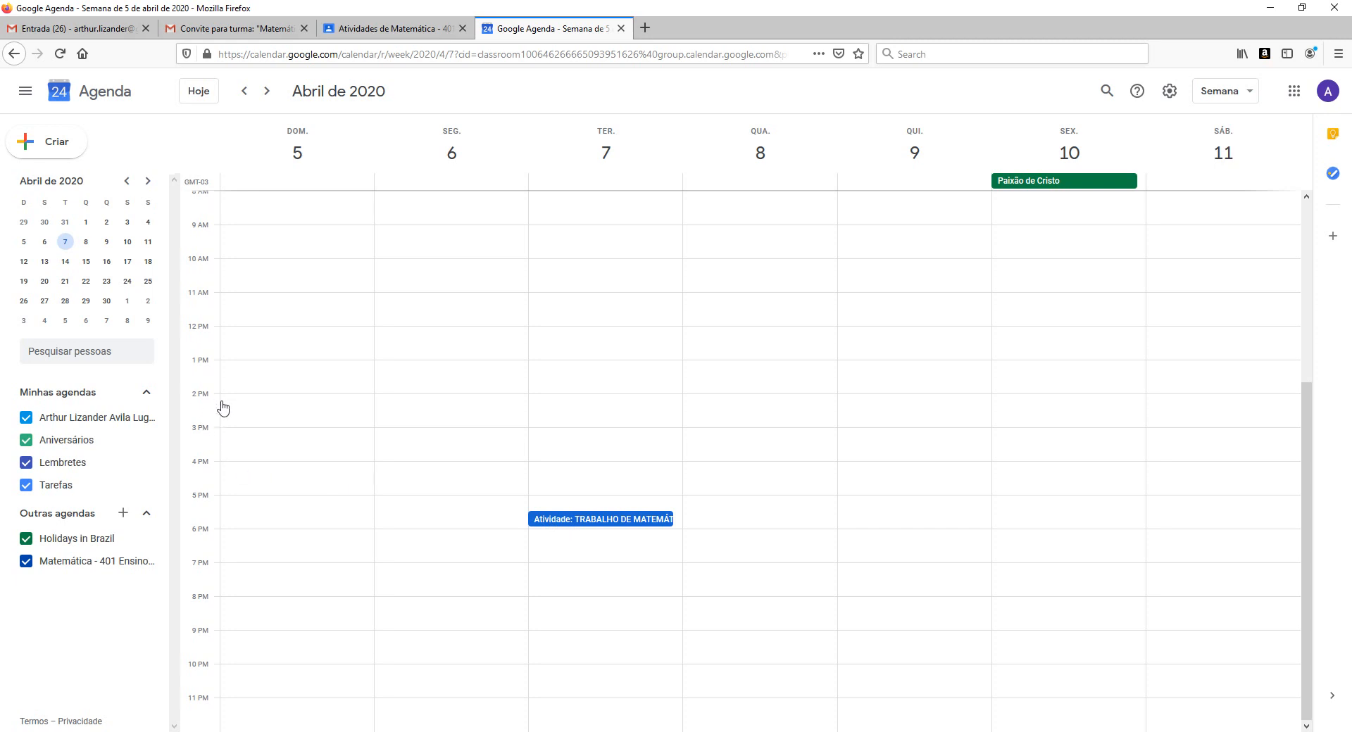
pyautogui.scroll(5, 225, 410)
pyautogui.click(620, 28)
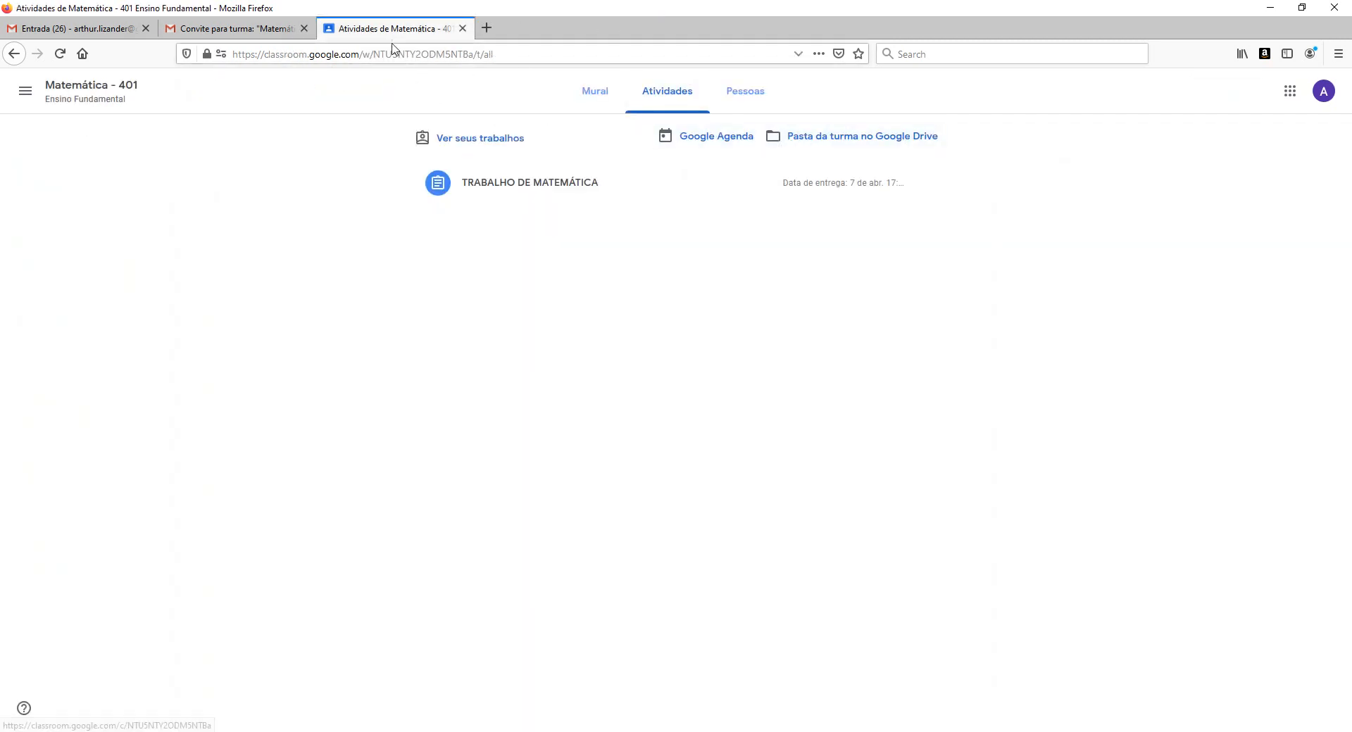
# Open the TRABALHO DE MATEMÁTICA assignment page and create a new Documentos file under Seus trabalhos.
pyautogui.click(511, 188)
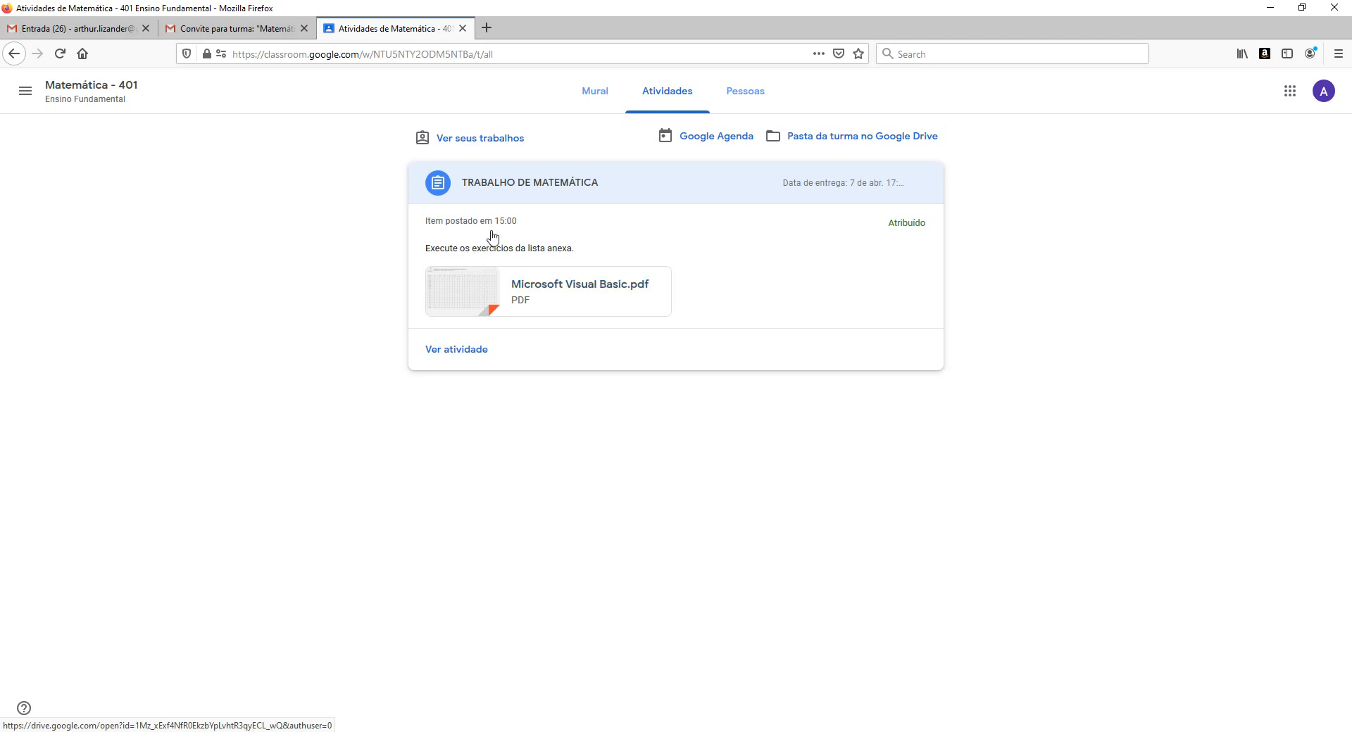
pyautogui.click(514, 188)
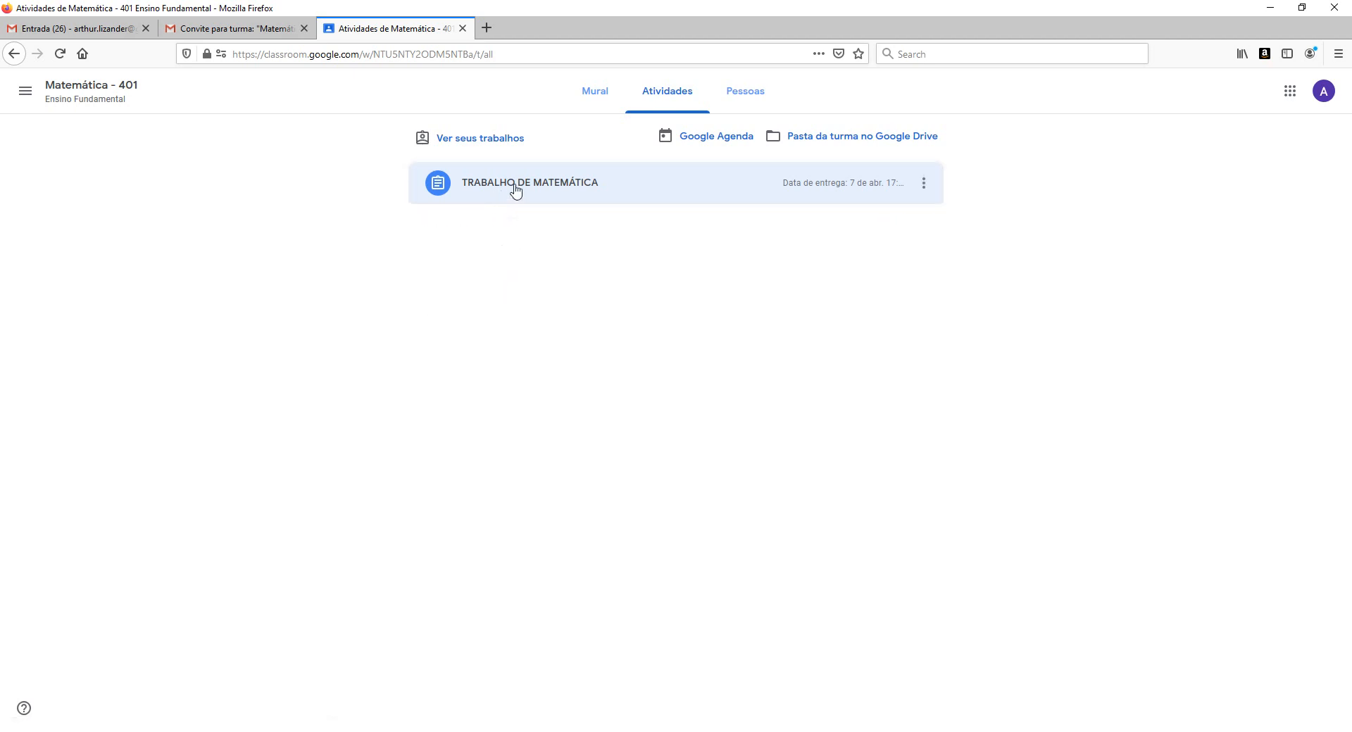
pyautogui.click(515, 188)
pyautogui.click(924, 183)
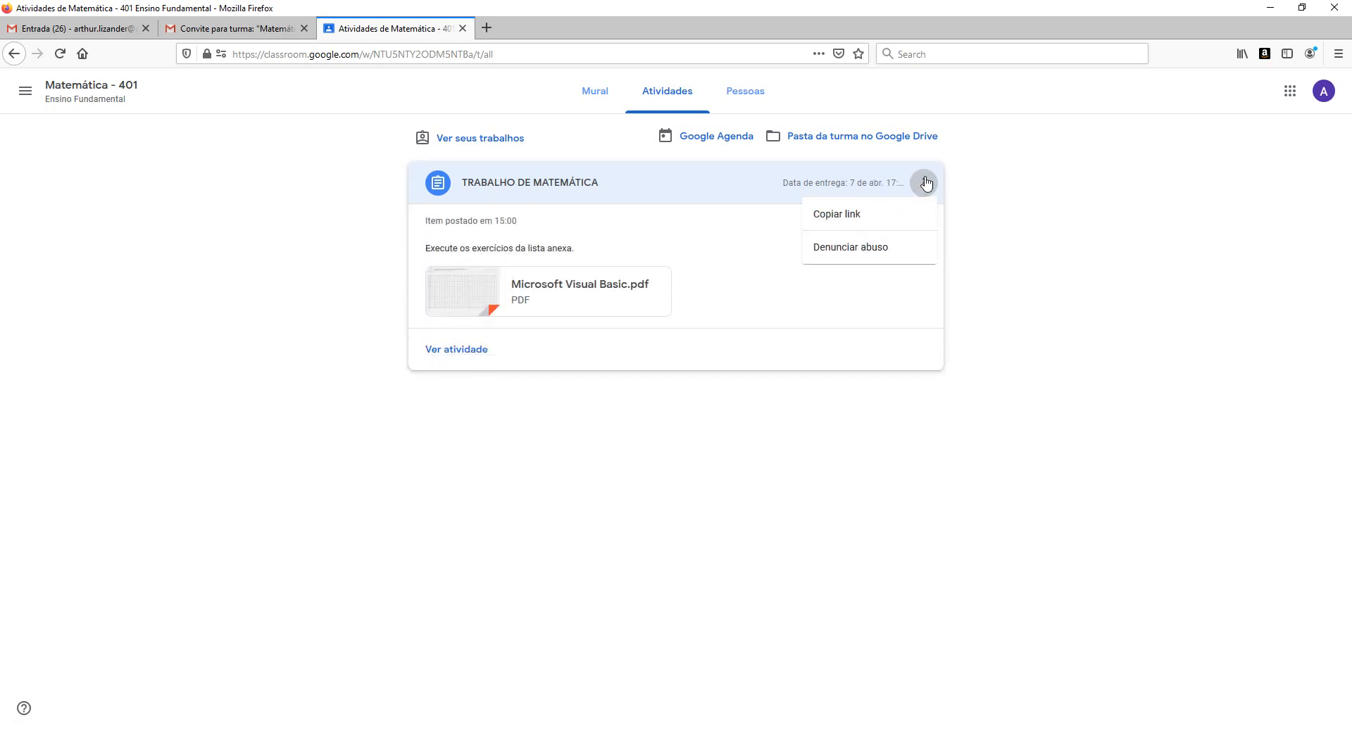
pyautogui.click(629, 182)
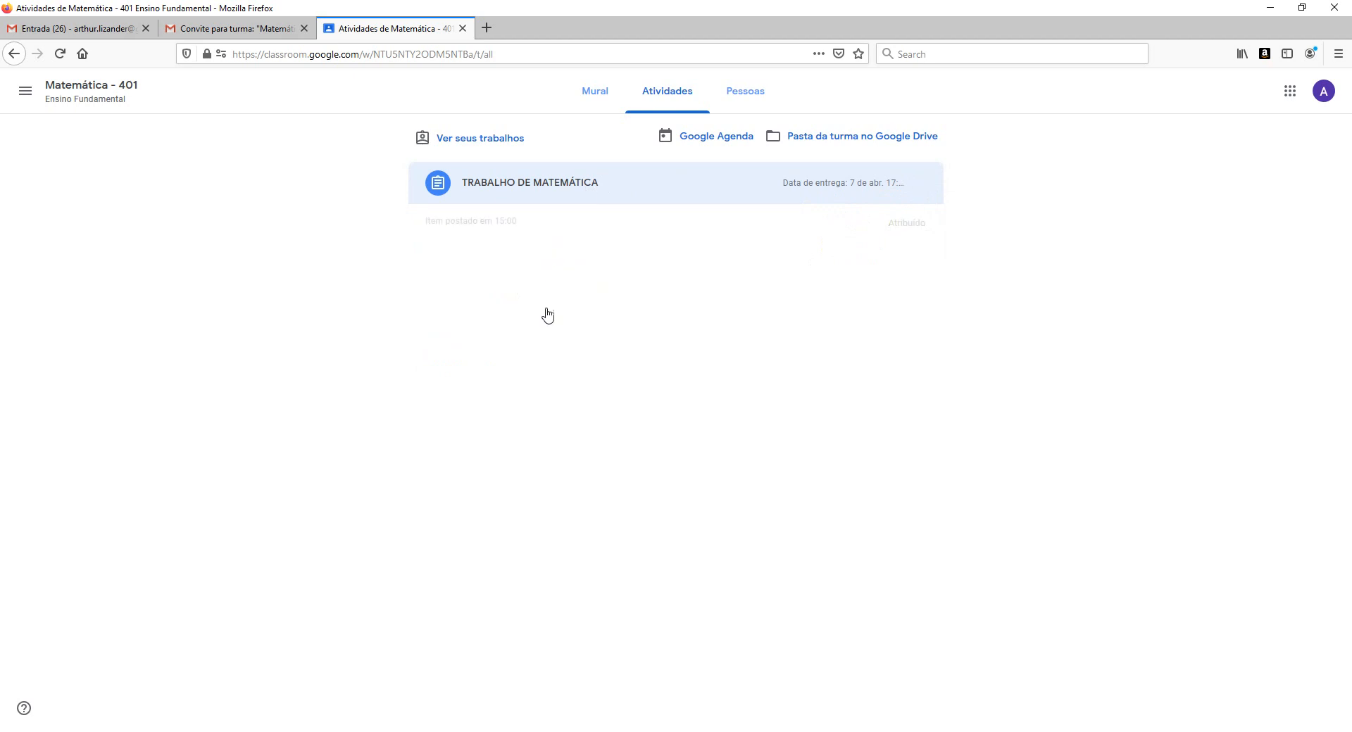
pyautogui.click(488, 195)
pyautogui.click(462, 353)
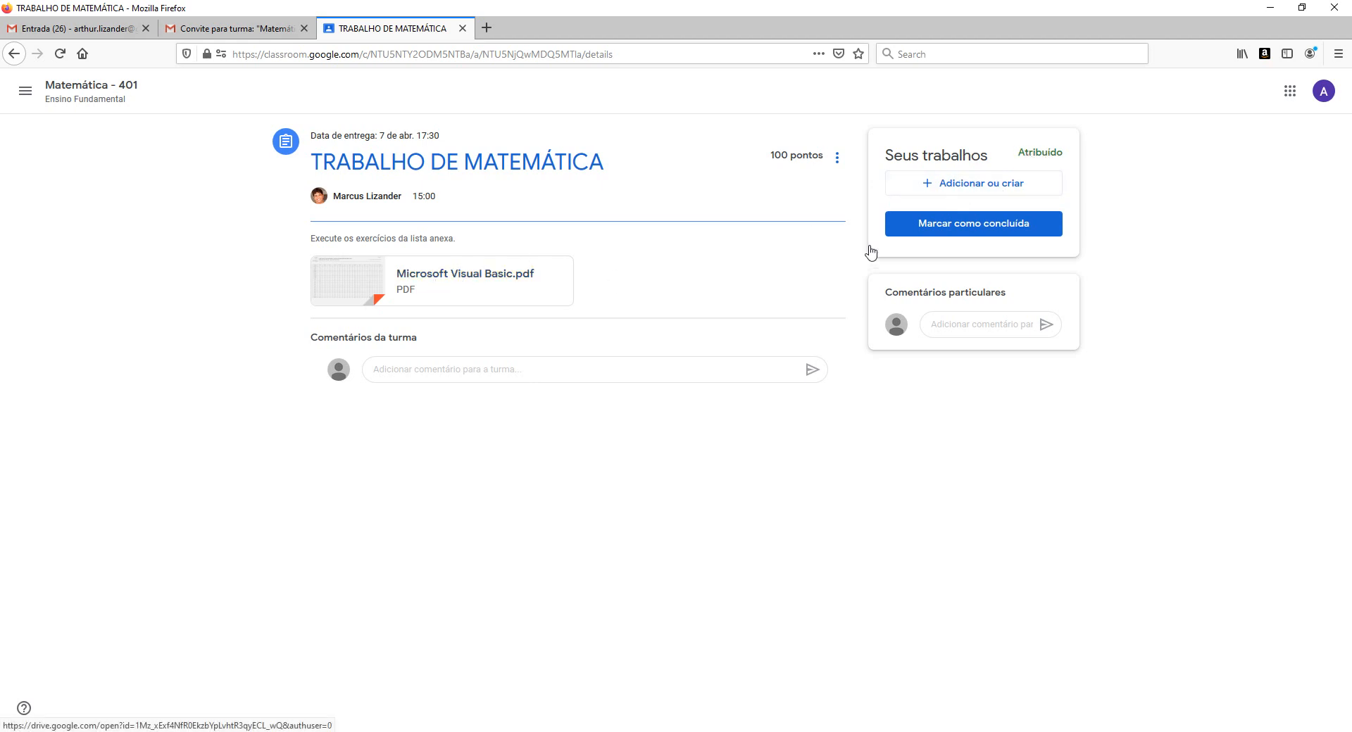
pyautogui.click(967, 186)
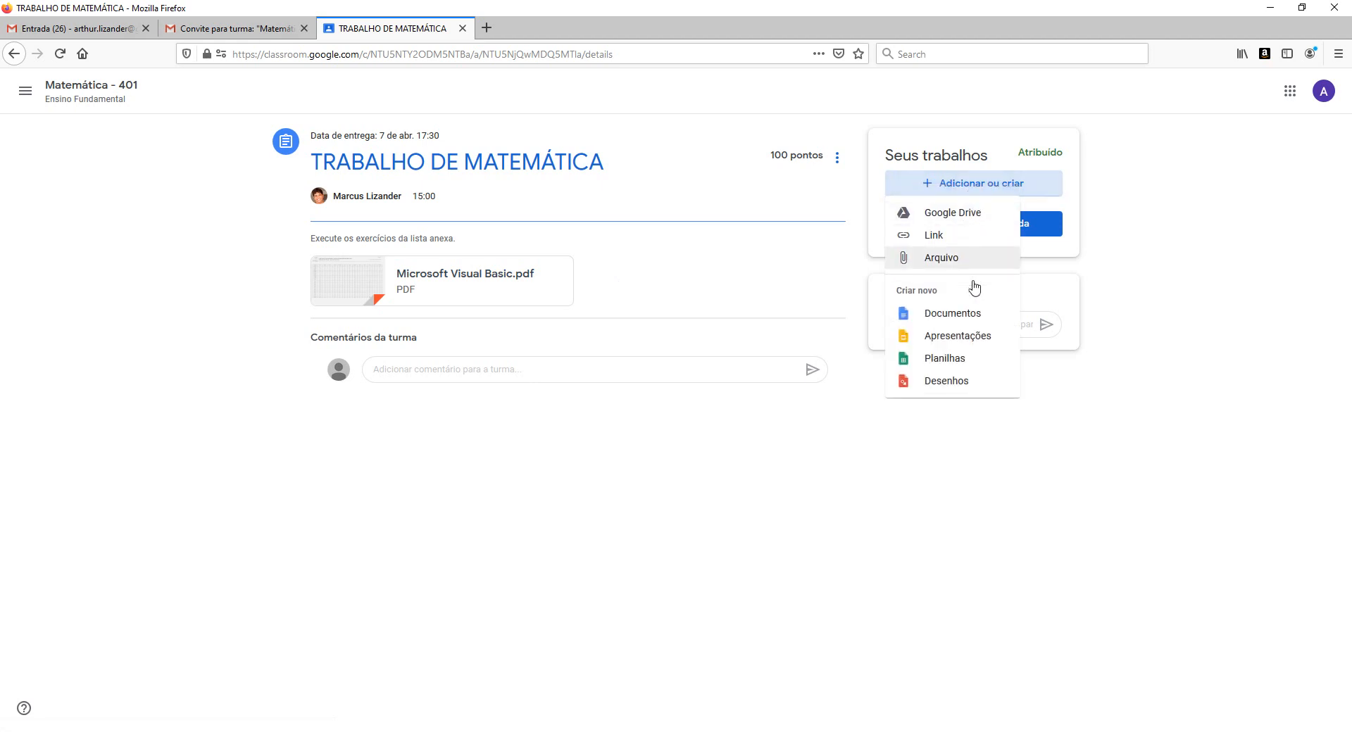
pyautogui.click(947, 318)
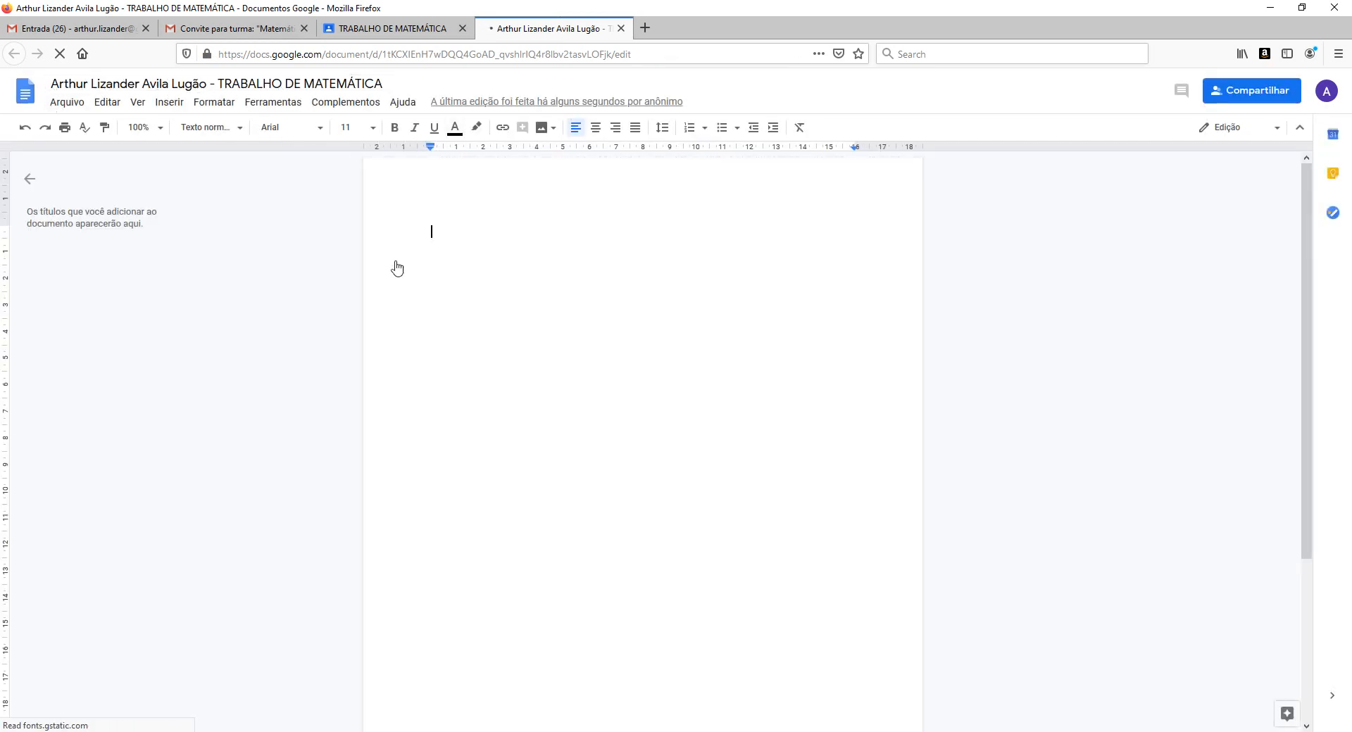
# Type three short lines of sample text in the work document, then choose ENTREGAR.
pyautogui.write('fljlsjlaj')
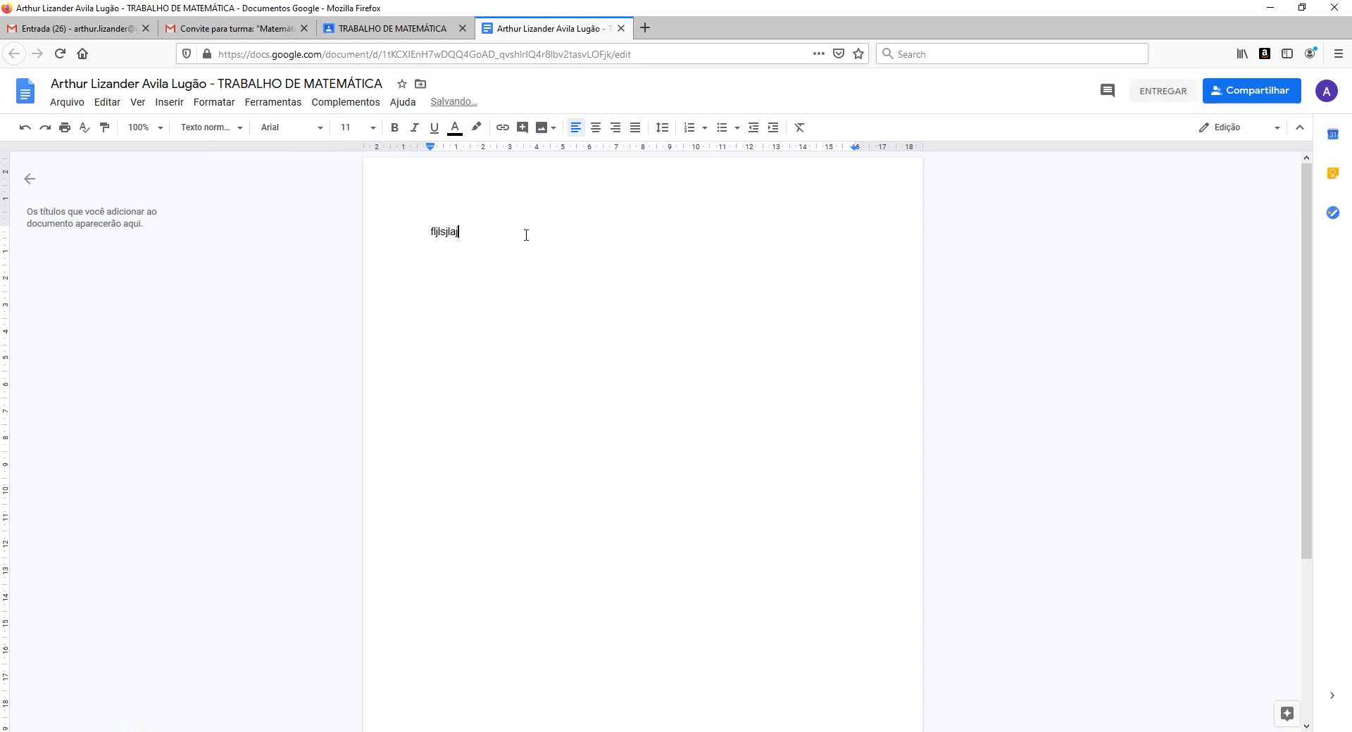
pyautogui.write('dlajdlajdl')
pyautogui.press('Return')
pyautogui.write('jdljadlajdlaj sçlkdçakdsç')
pyautogui.press('capslock')
pyautogui.write('KA')
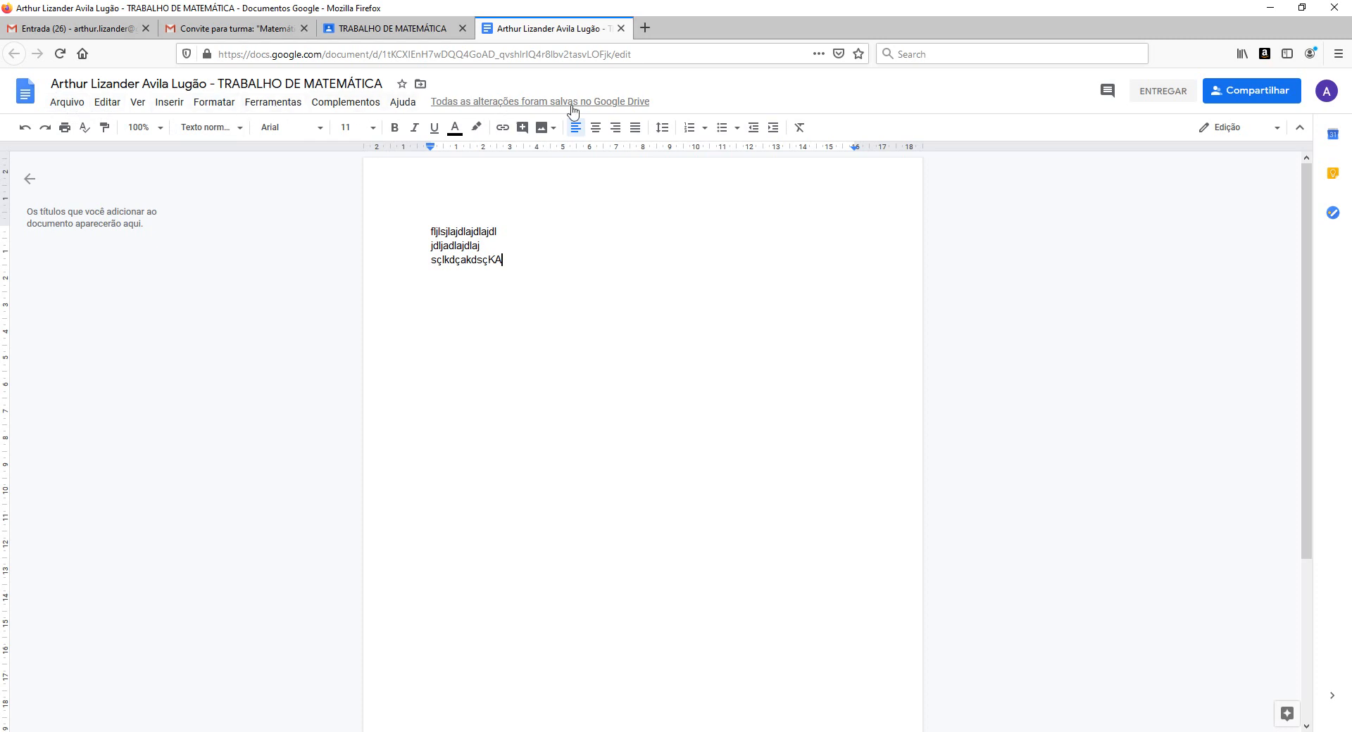
pyautogui.click(1165, 99)
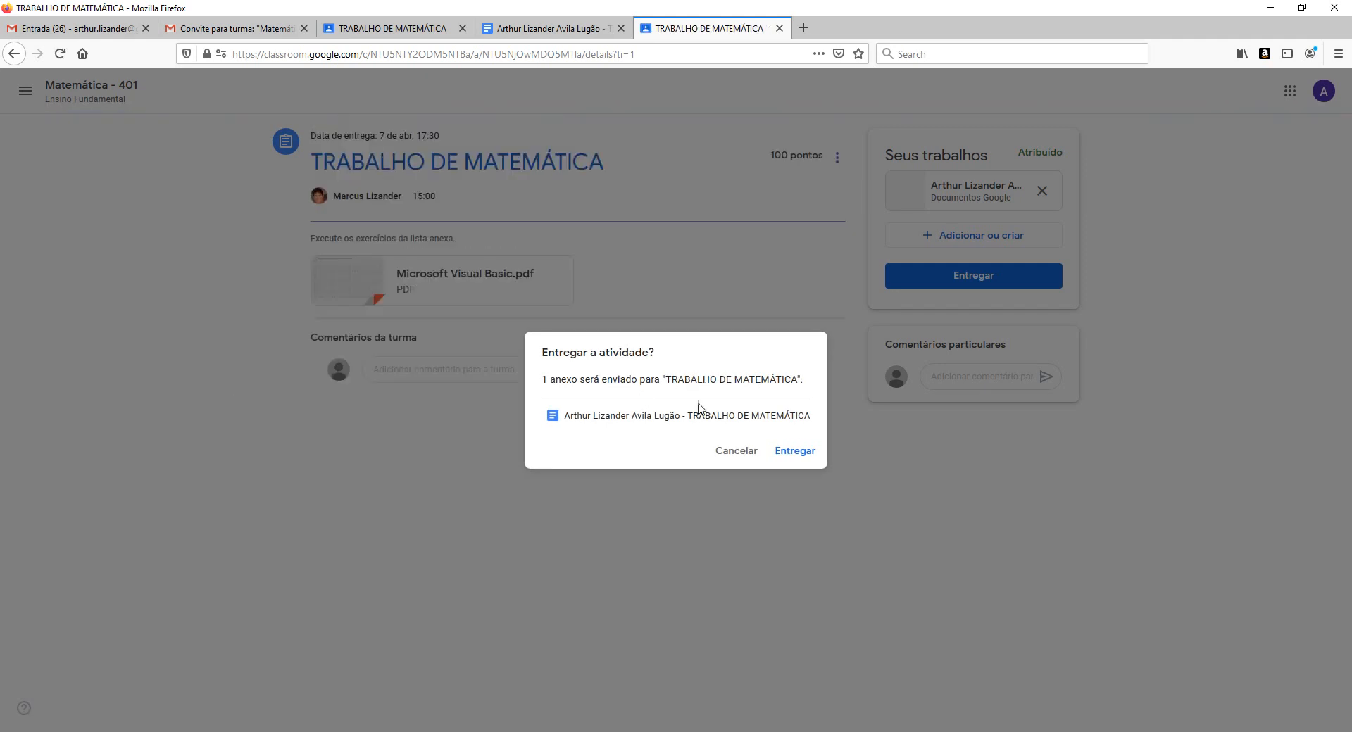
# Confirm Entregar for the one attachment, then close the assignment and document tabs.
pyautogui.click(795, 455)
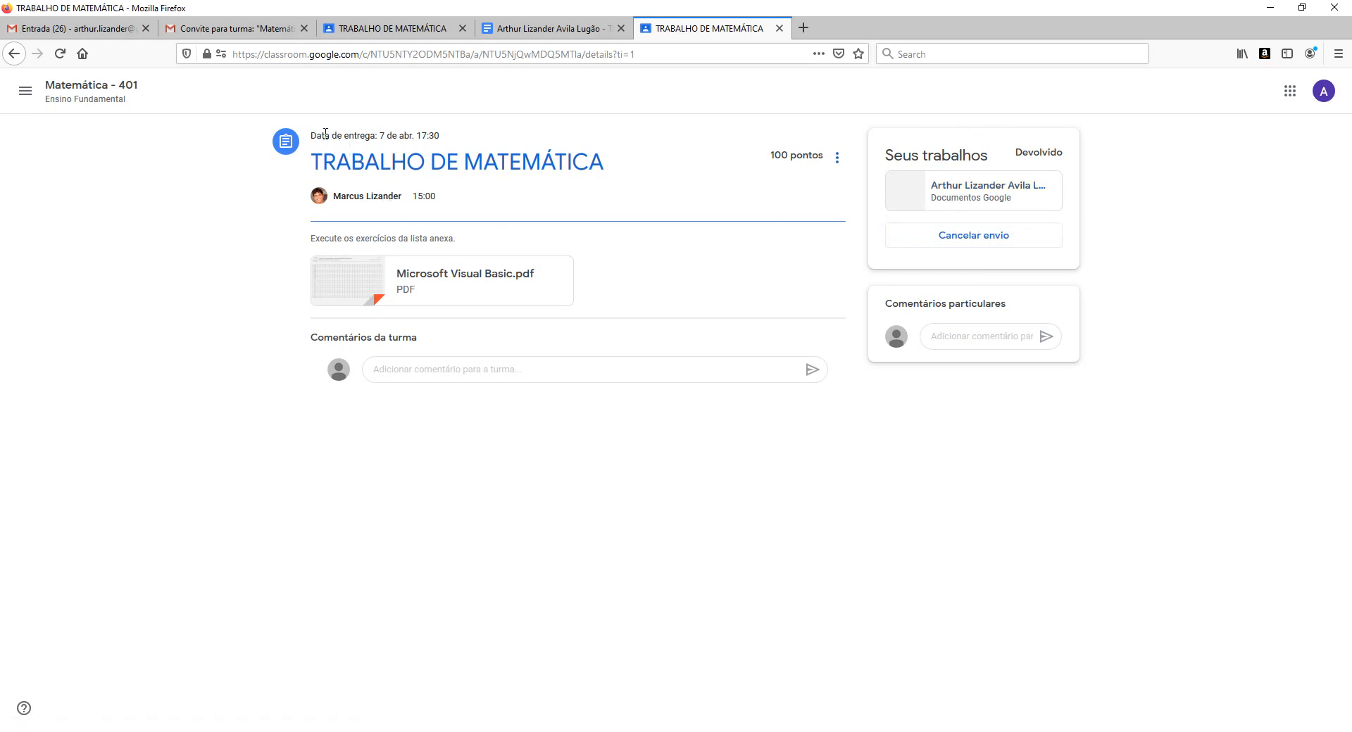
pyautogui.moveTo(314, 131); pyautogui.dragTo(479, 131)
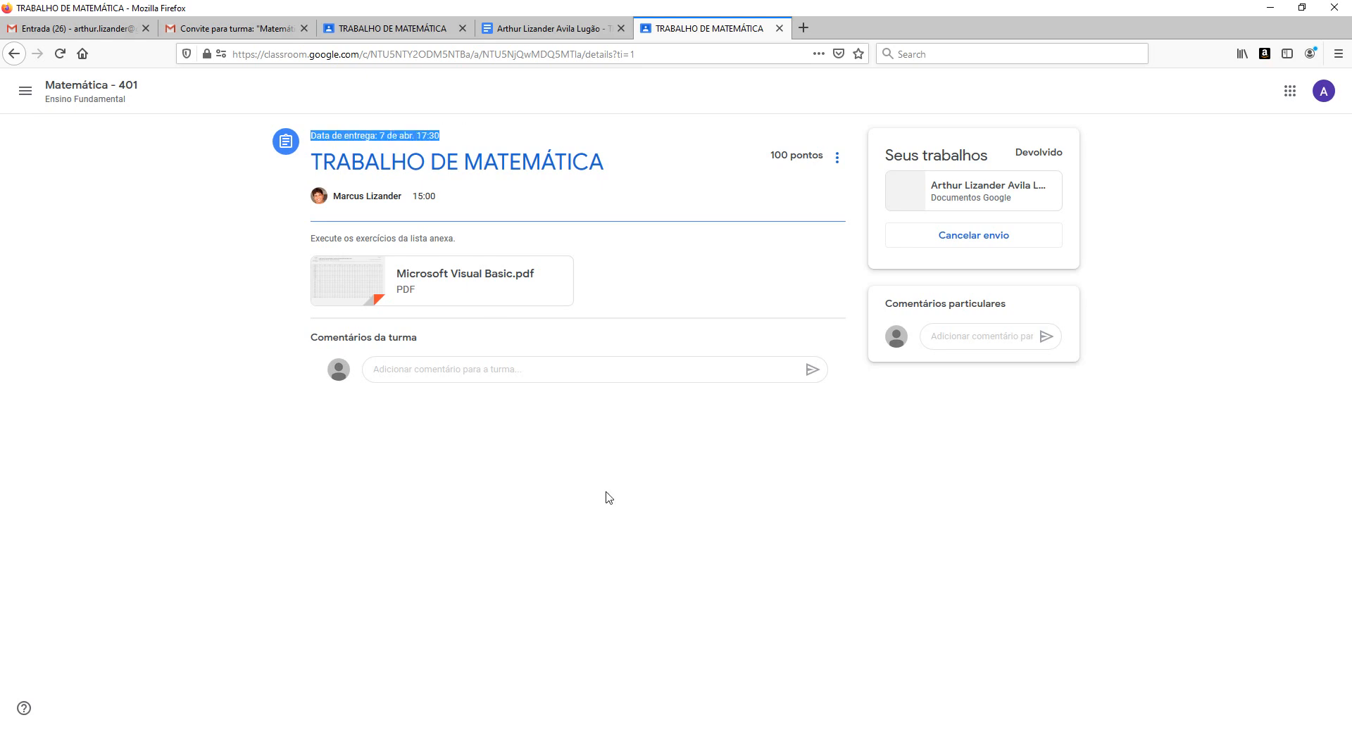
pyautogui.click(780, 28)
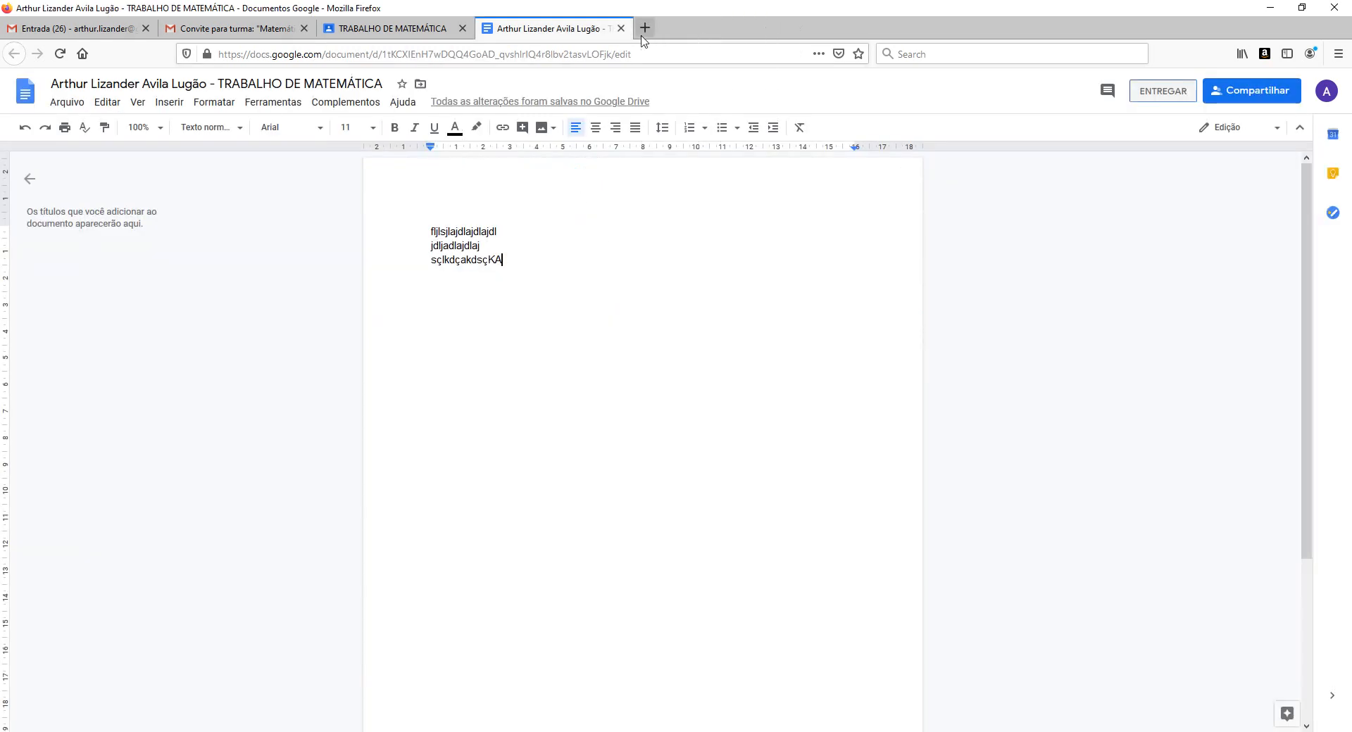
pyautogui.click(621, 28)
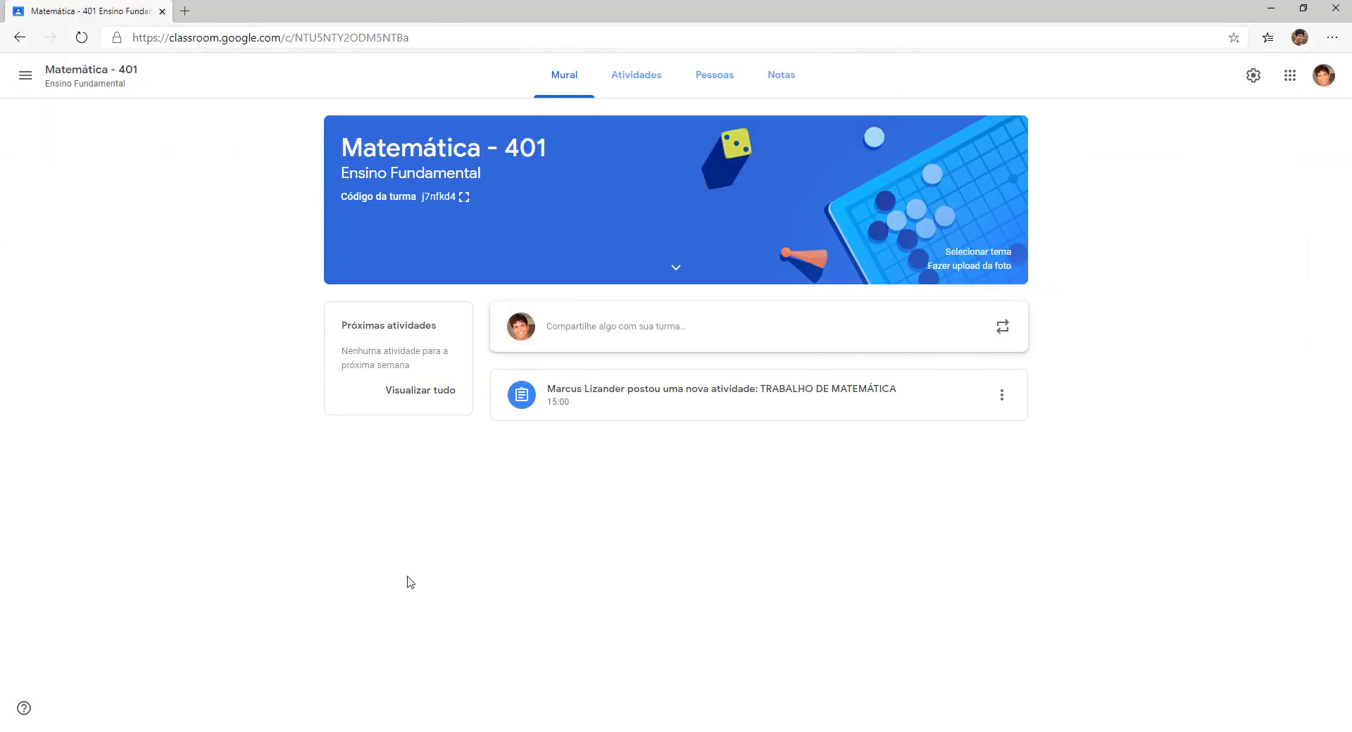
# From Atividades, open TRABALHO DE MATEMÁTICA's student work, view the Entregues submission, and return to Matemática - 401.
pyautogui.click(631, 80)
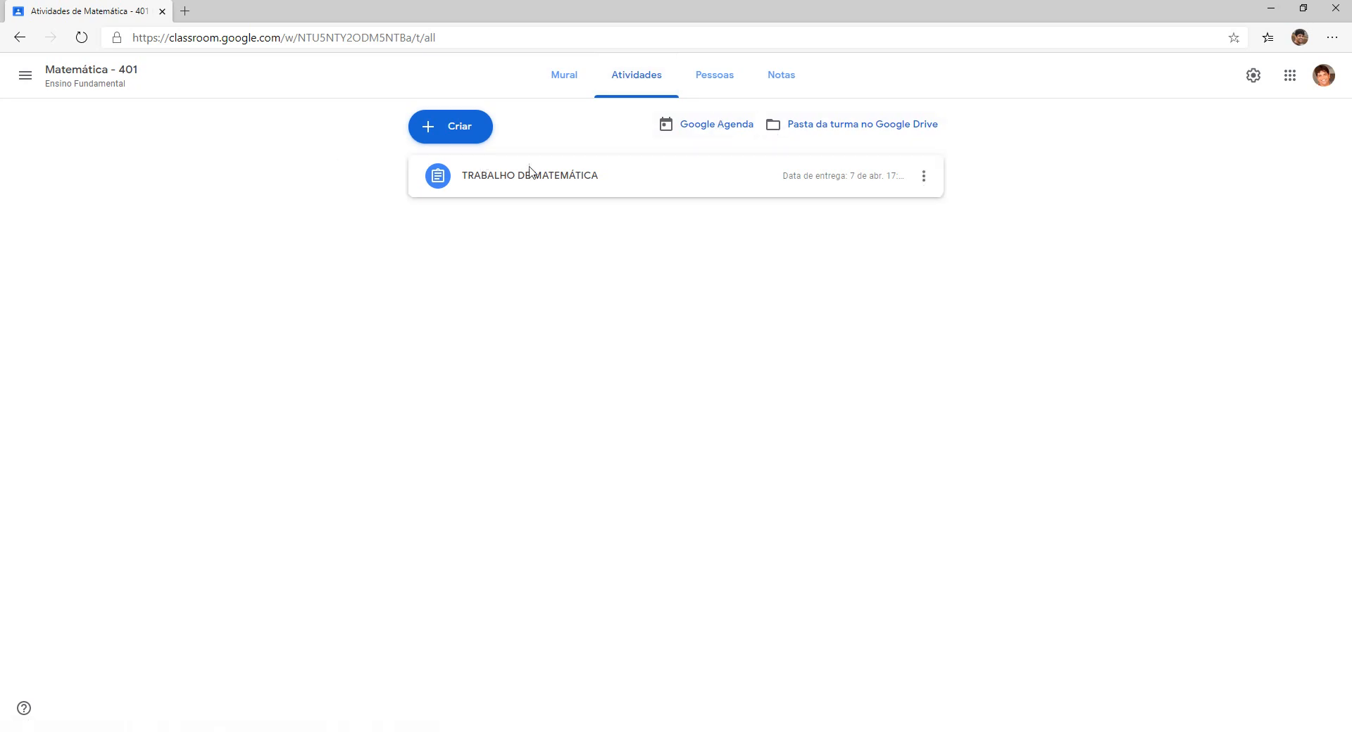
pyautogui.click(499, 183)
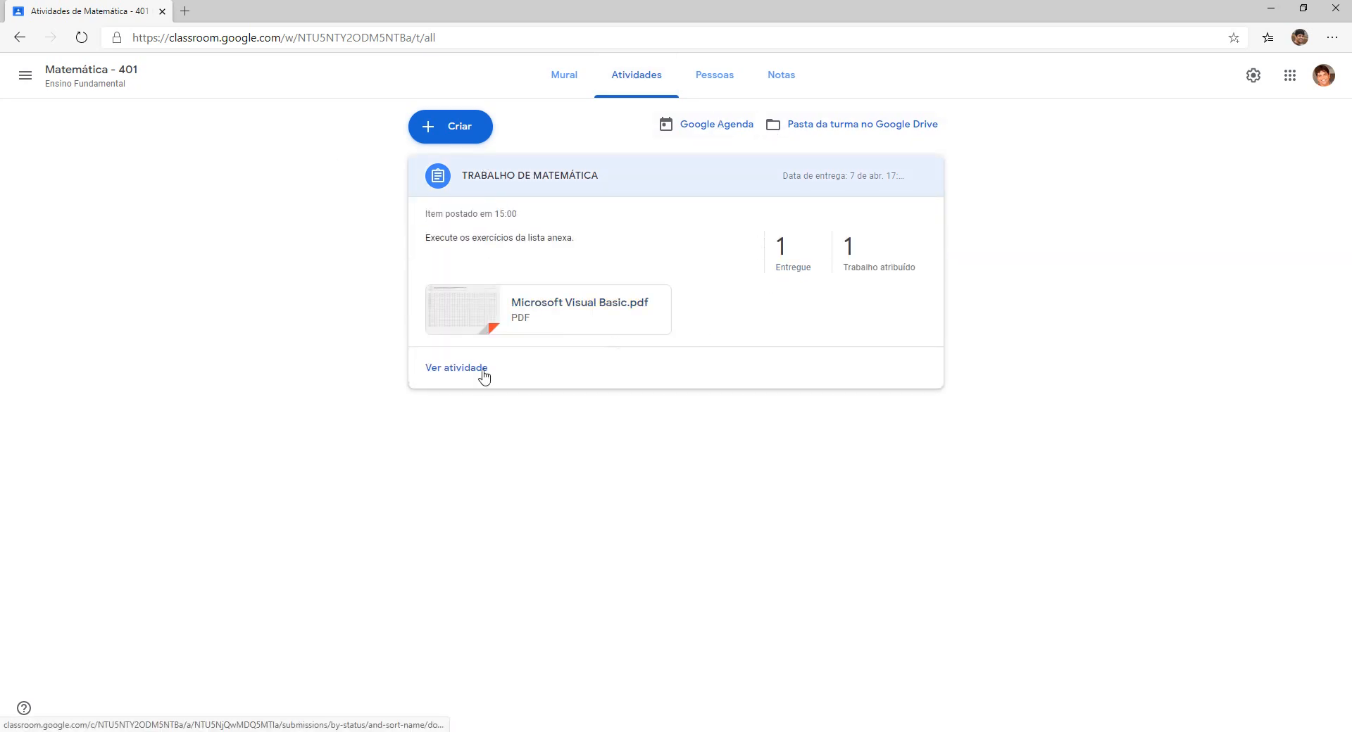
pyautogui.click(453, 369)
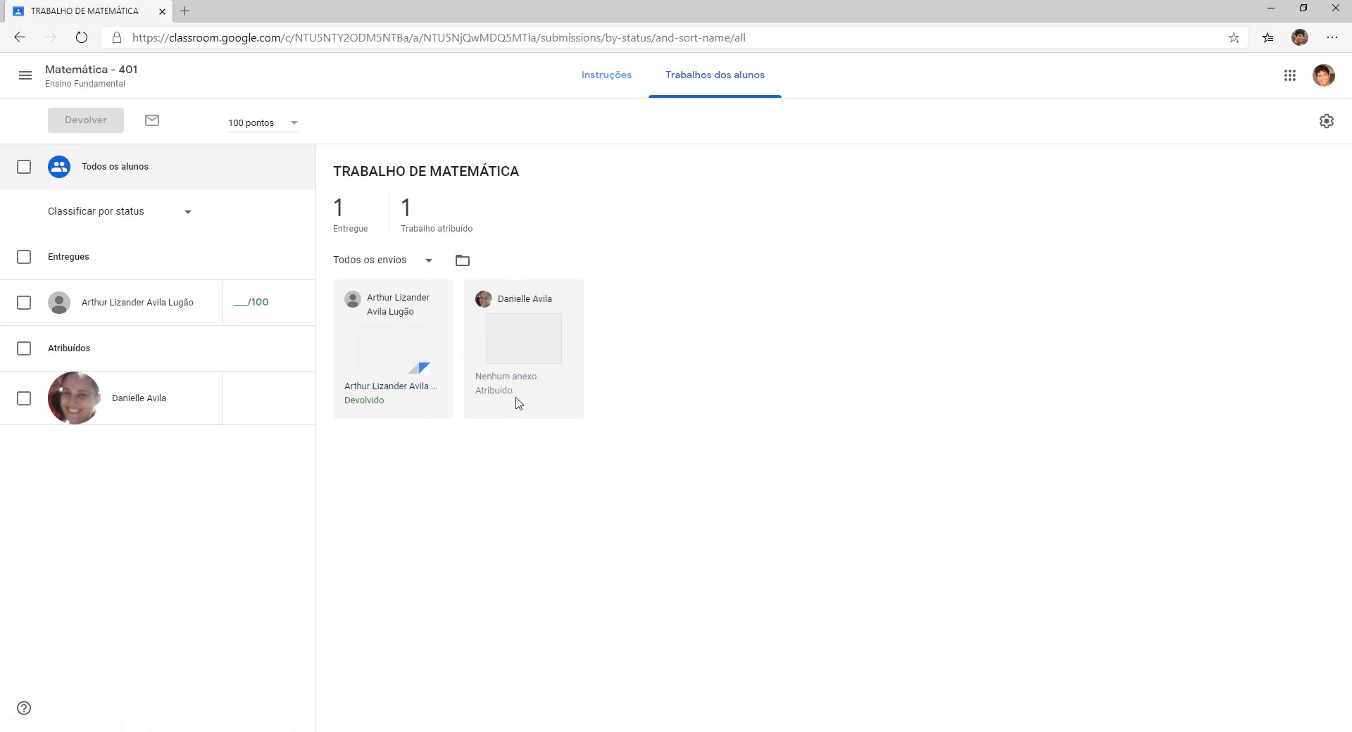
pyautogui.click(132, 305)
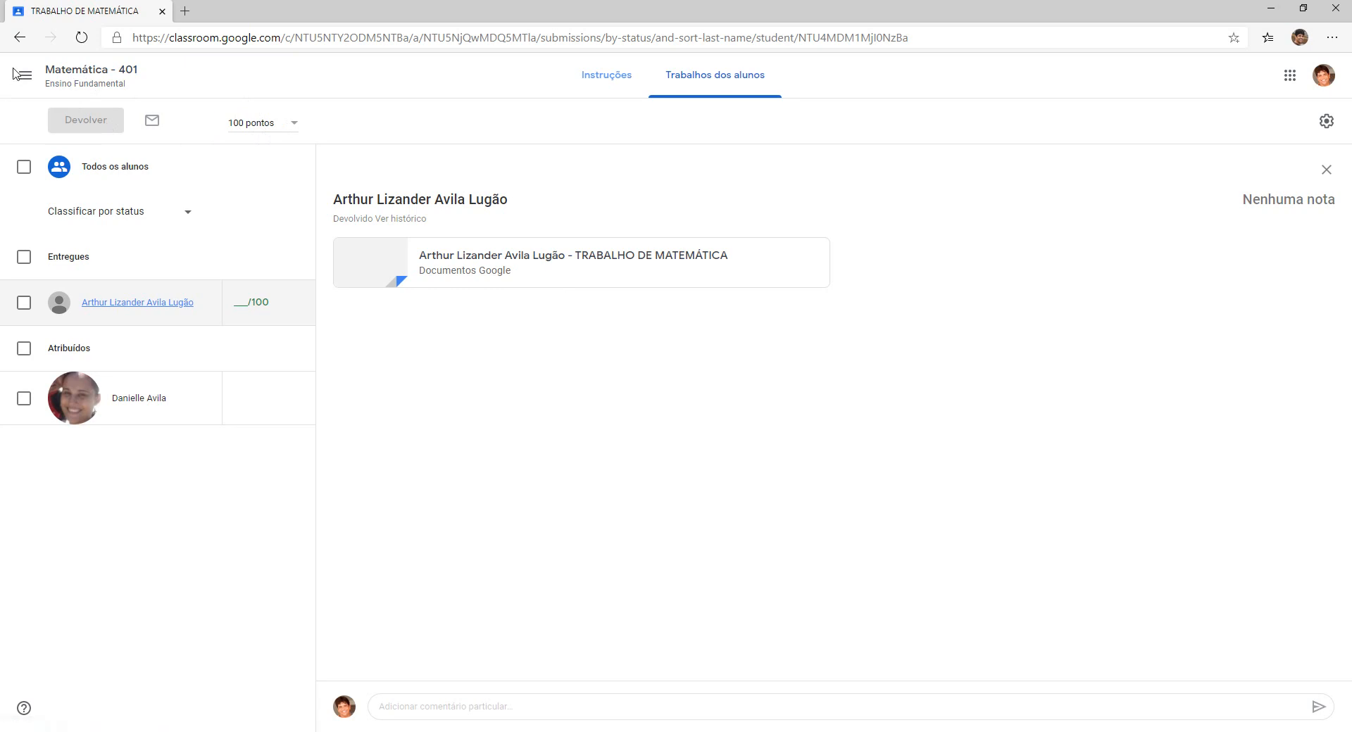
pyautogui.click(31, 79)
pyautogui.click(95, 235)
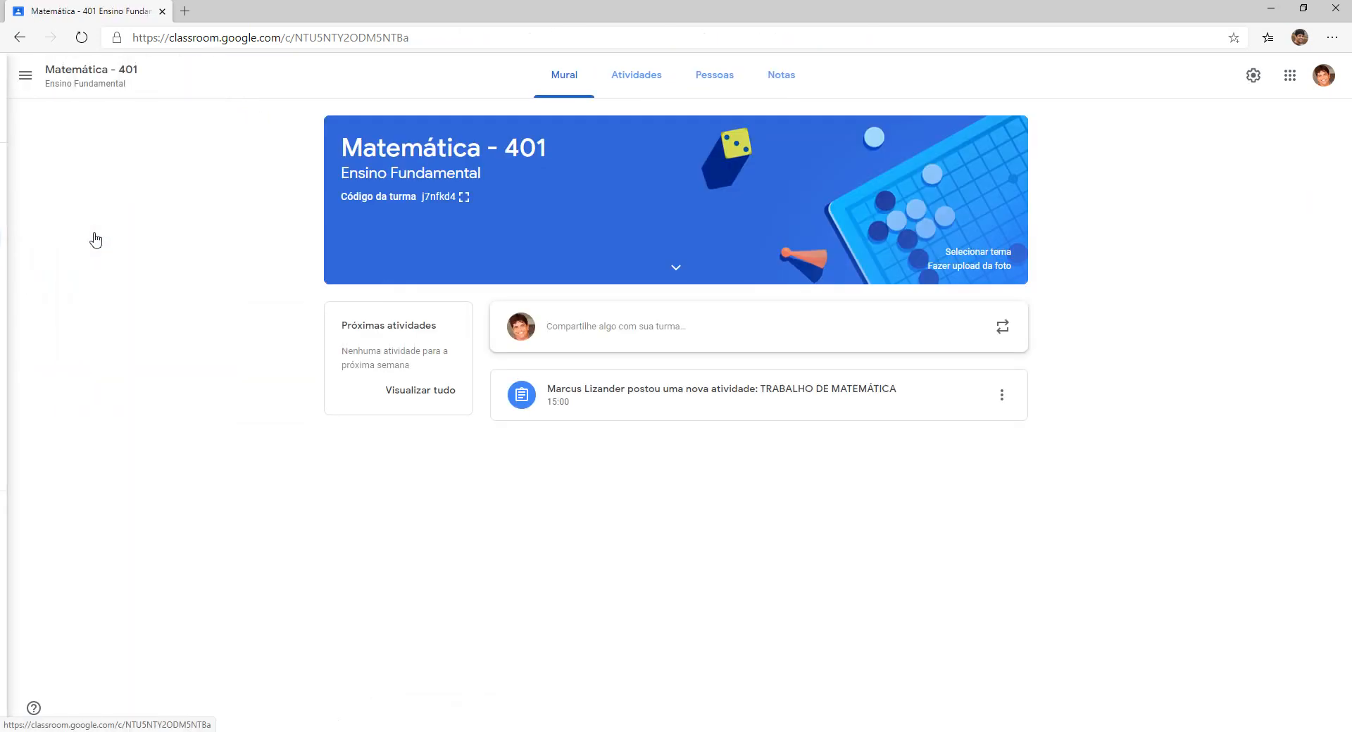
pyautogui.click(776, 85)
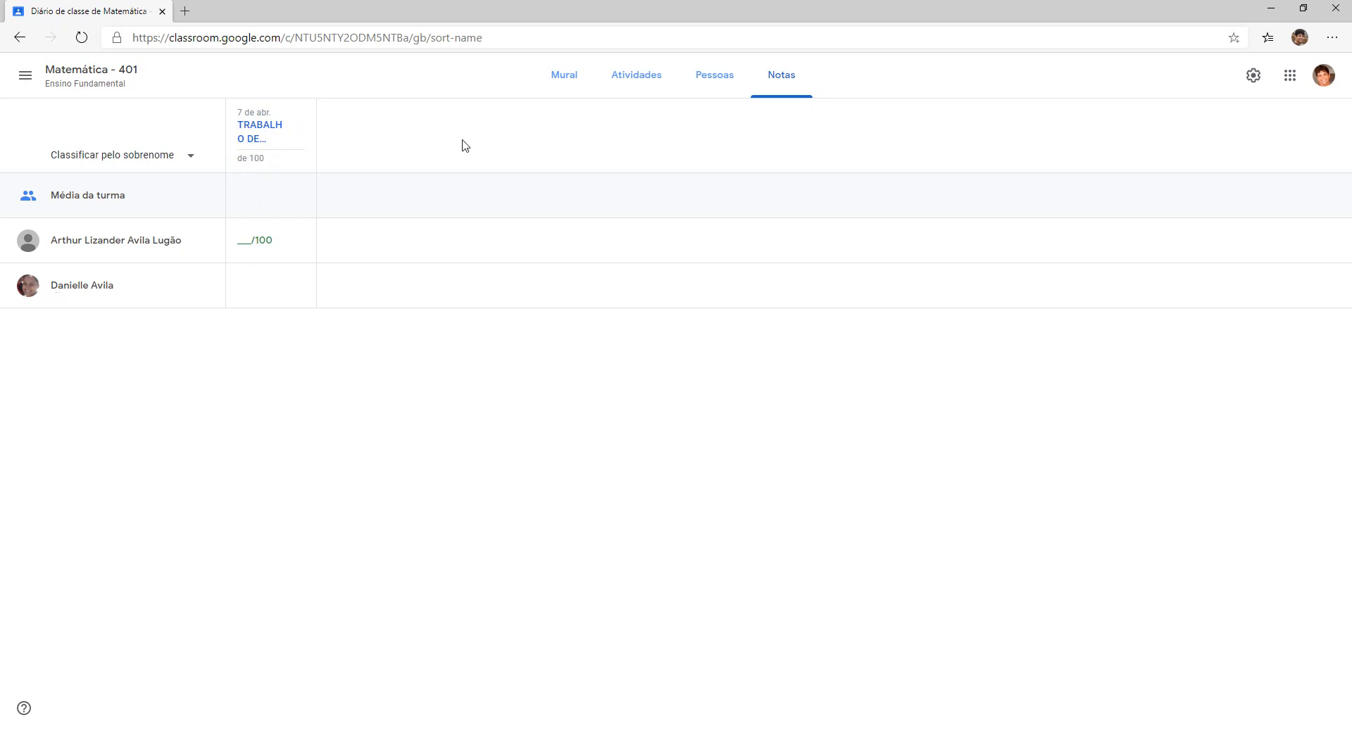
pyautogui.click(562, 79)
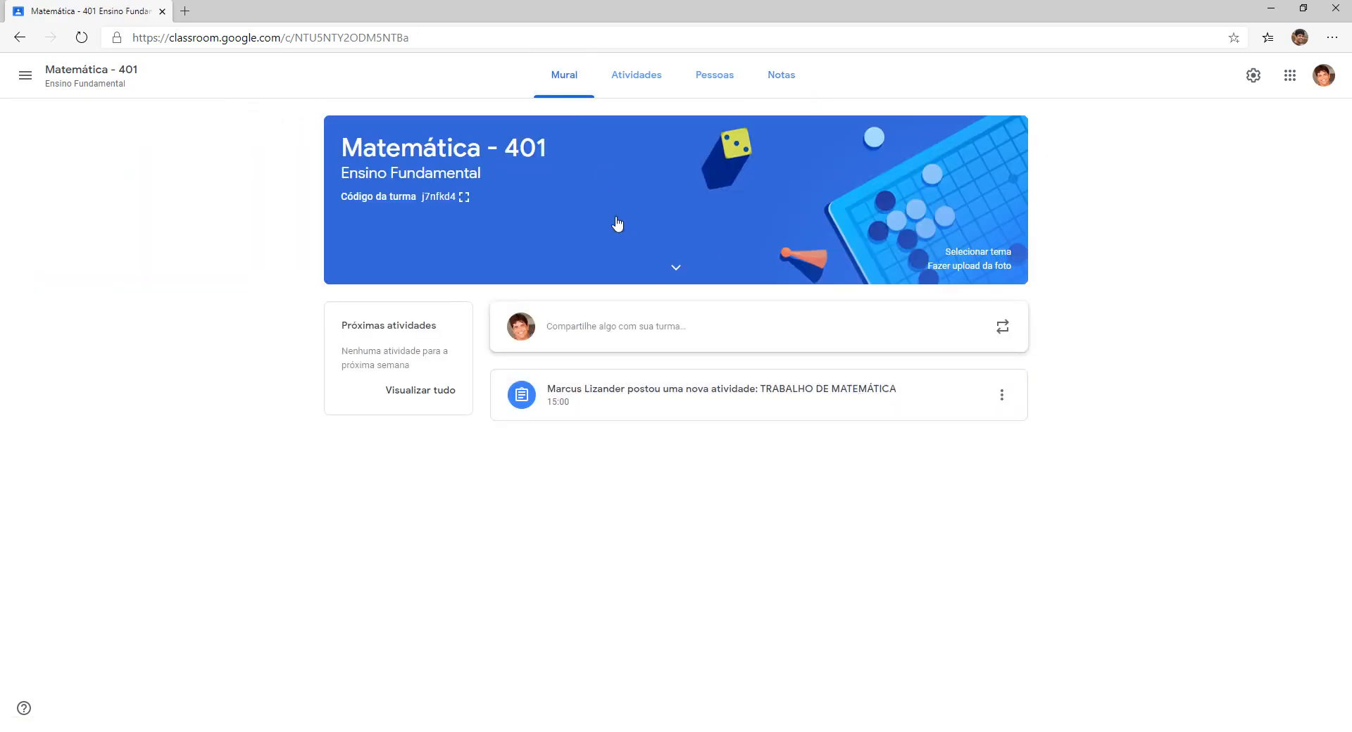
pyautogui.click(634, 76)
pyautogui.click(715, 78)
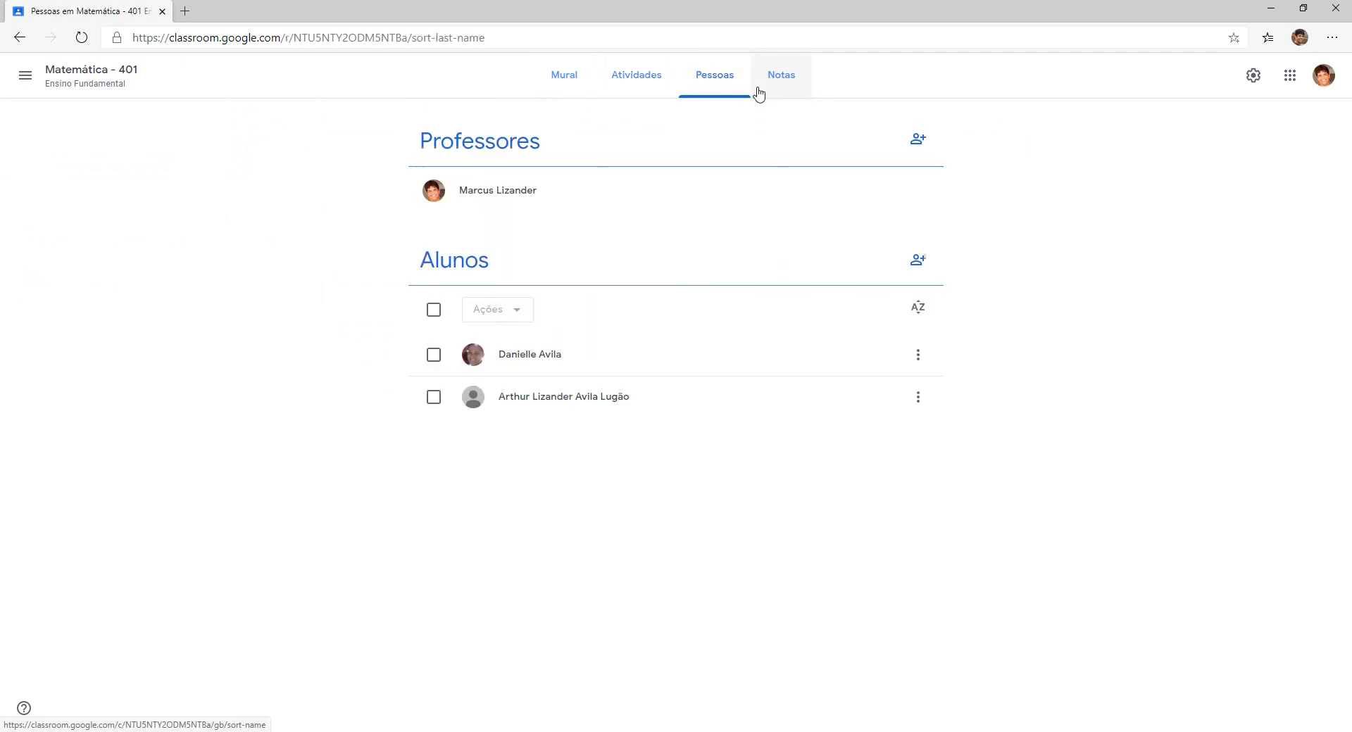
pyautogui.click(774, 86)
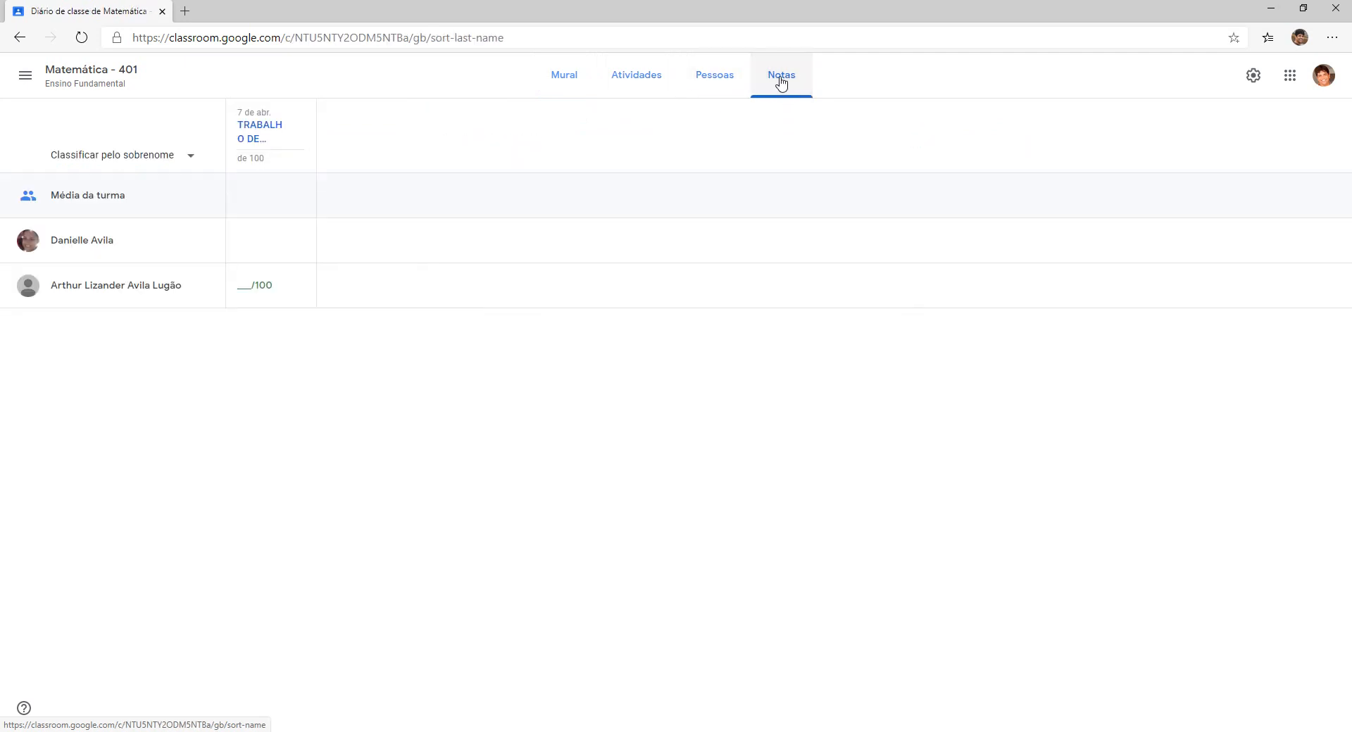
pyautogui.click(581, 83)
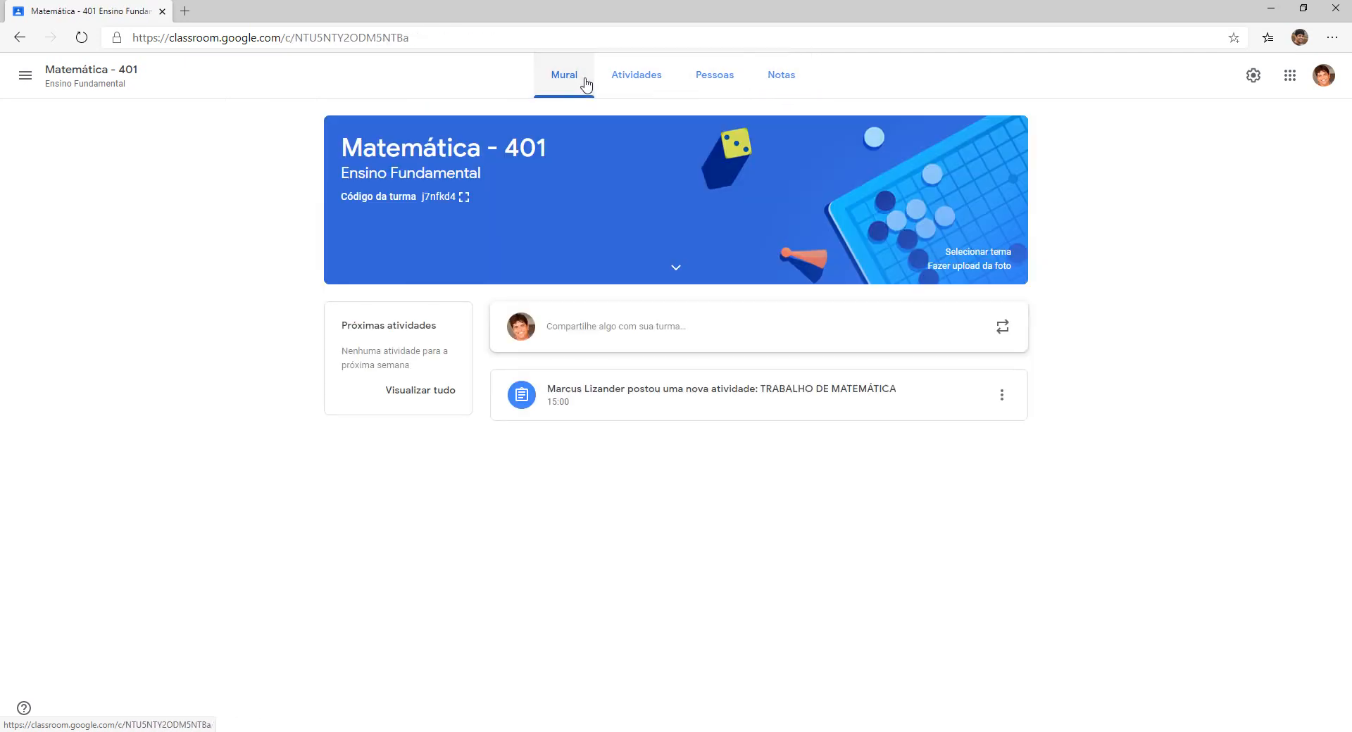